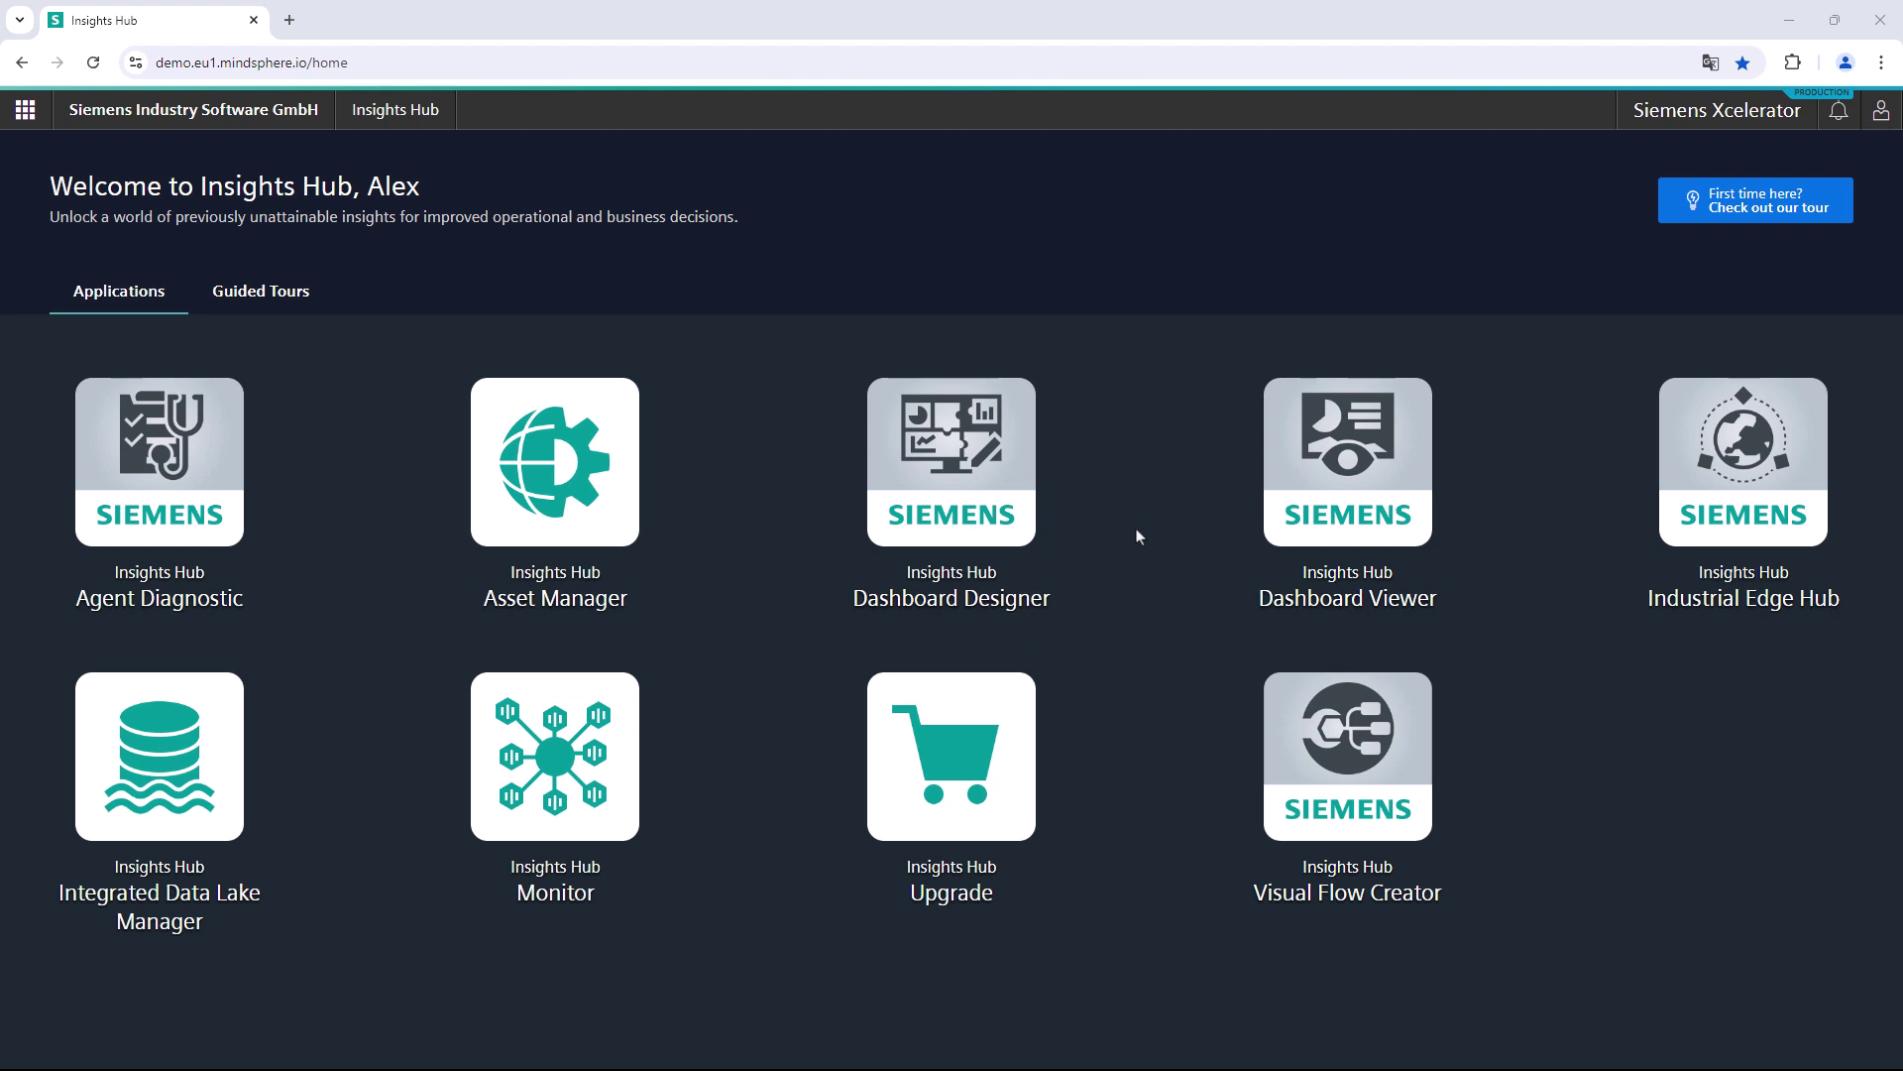
Step: Launch Dashboard Designer and open My_first_dashboard from the Dashboard Designer Video folder
left_click(1013, 517)
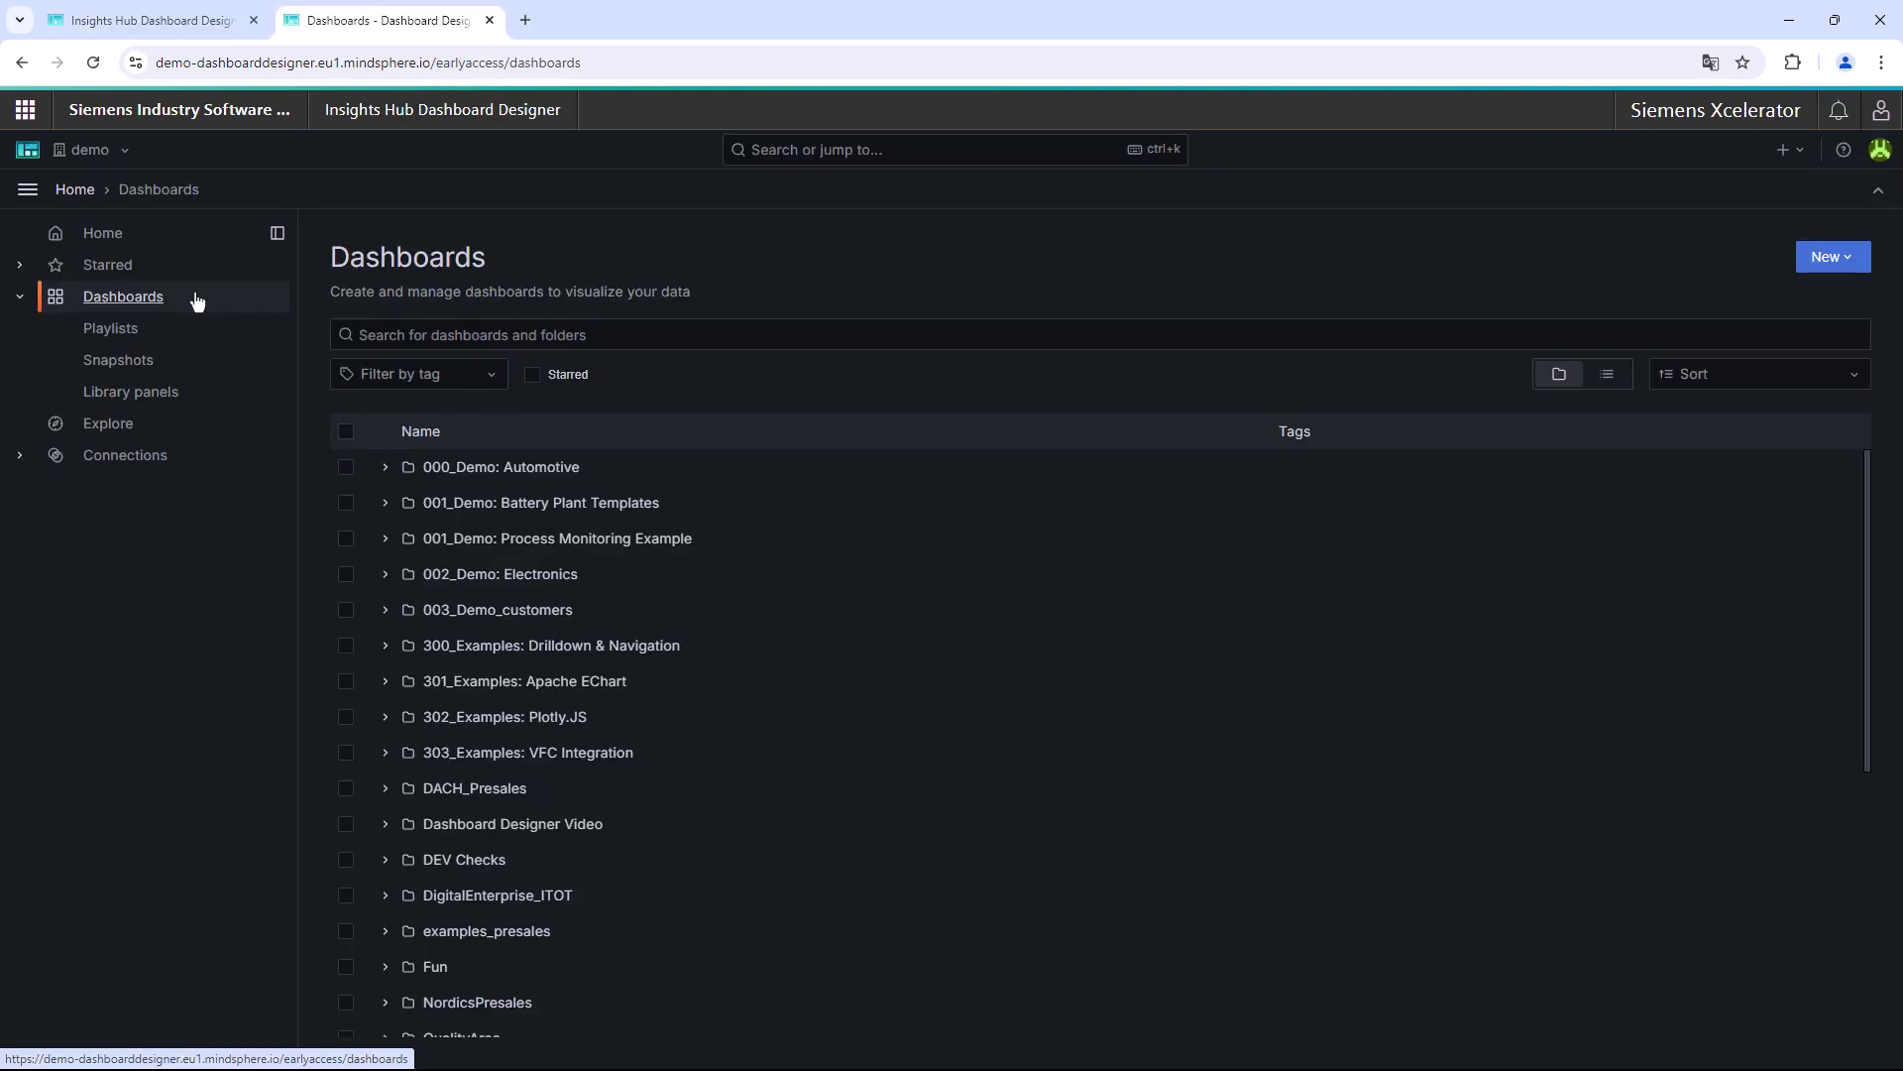
left_click(383, 834)
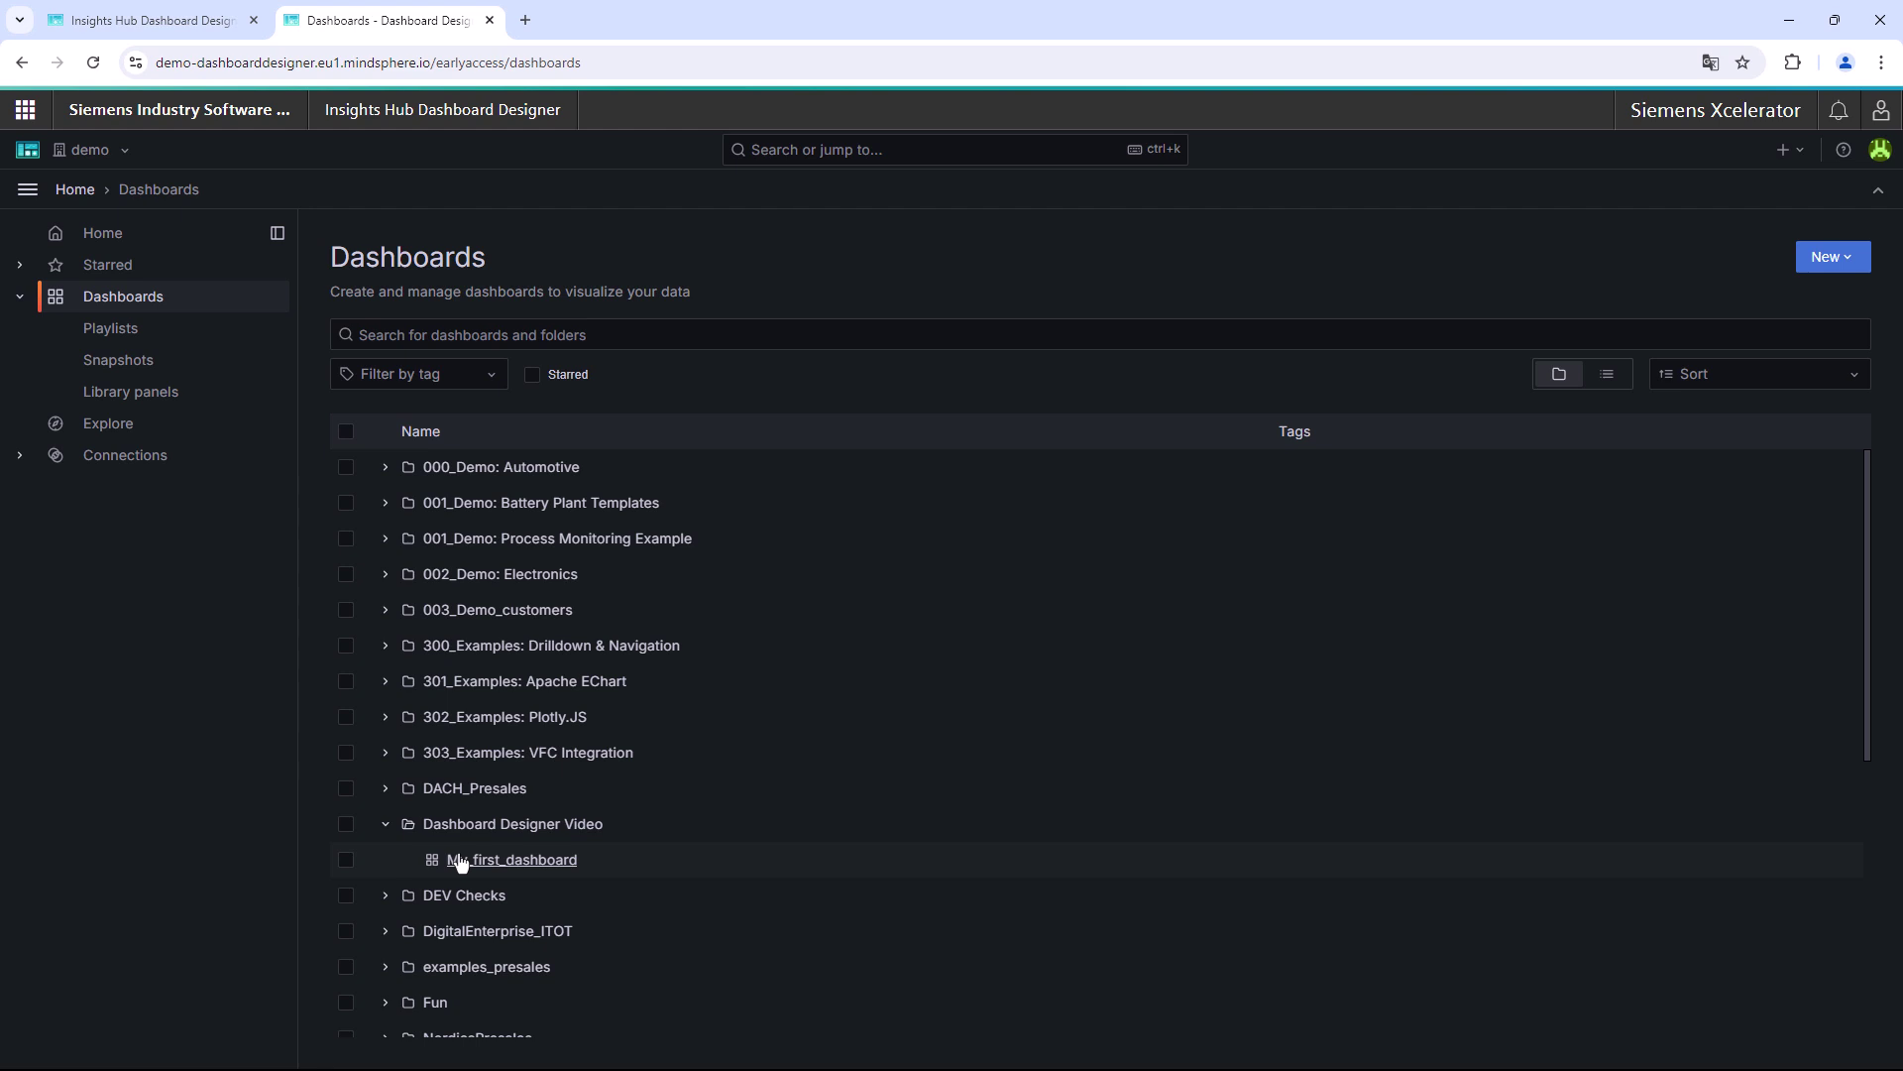
left_click(458, 863)
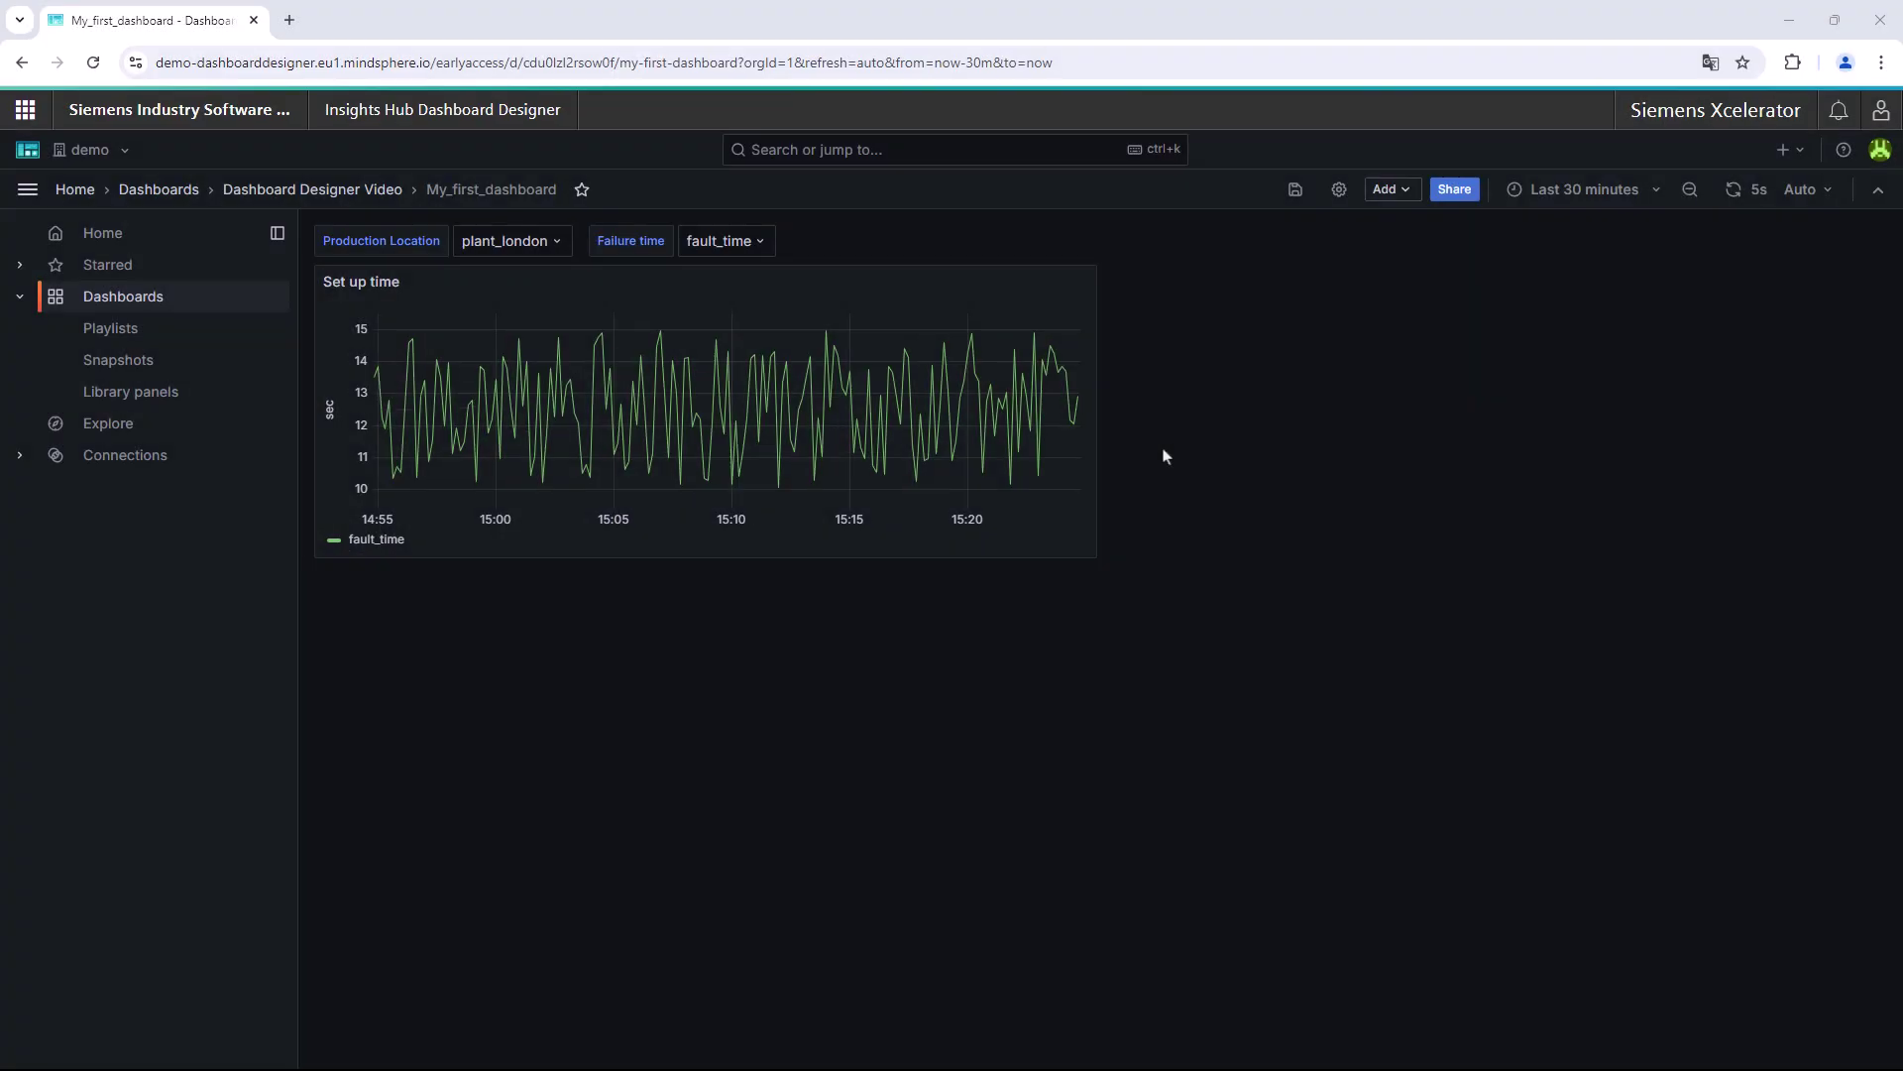
Step: Add a new visualization panel and set its type to HTML graphics
left_click(1404, 193)
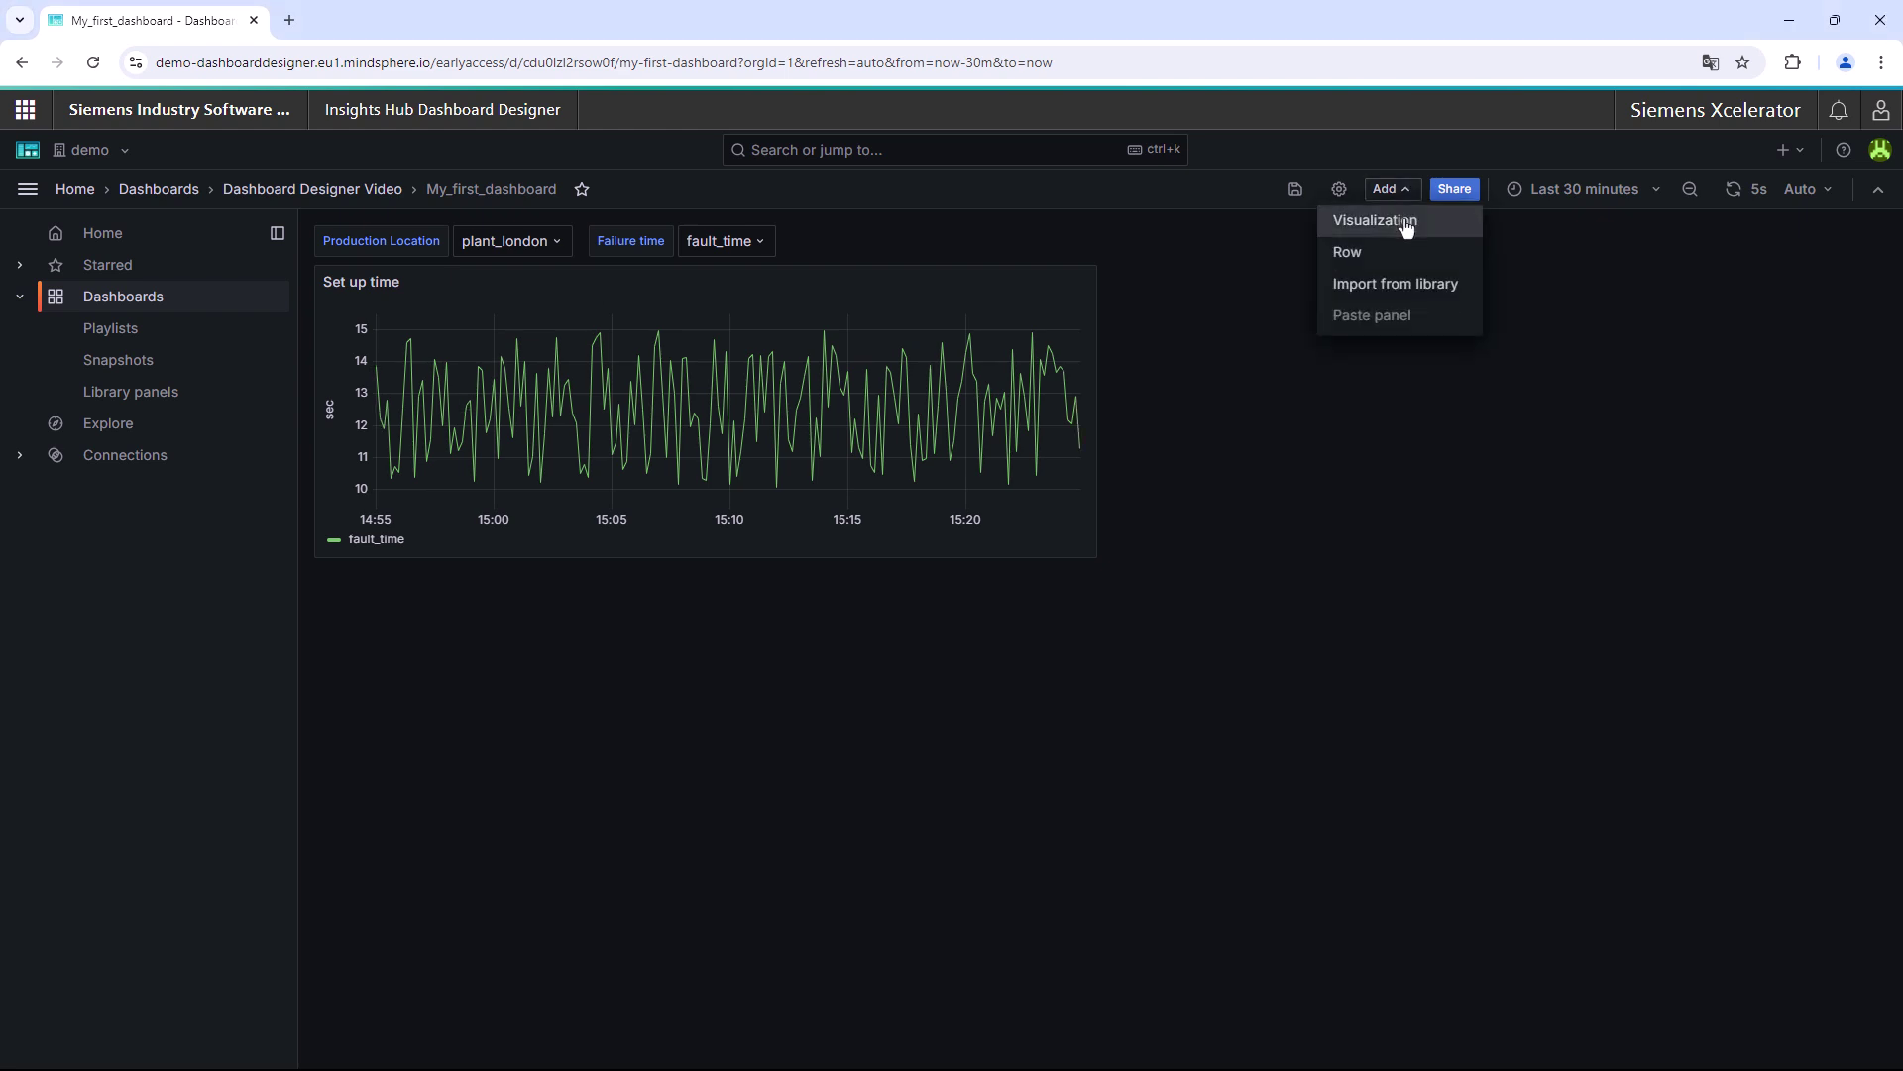
left_click(1405, 224)
left_click(1546, 241)
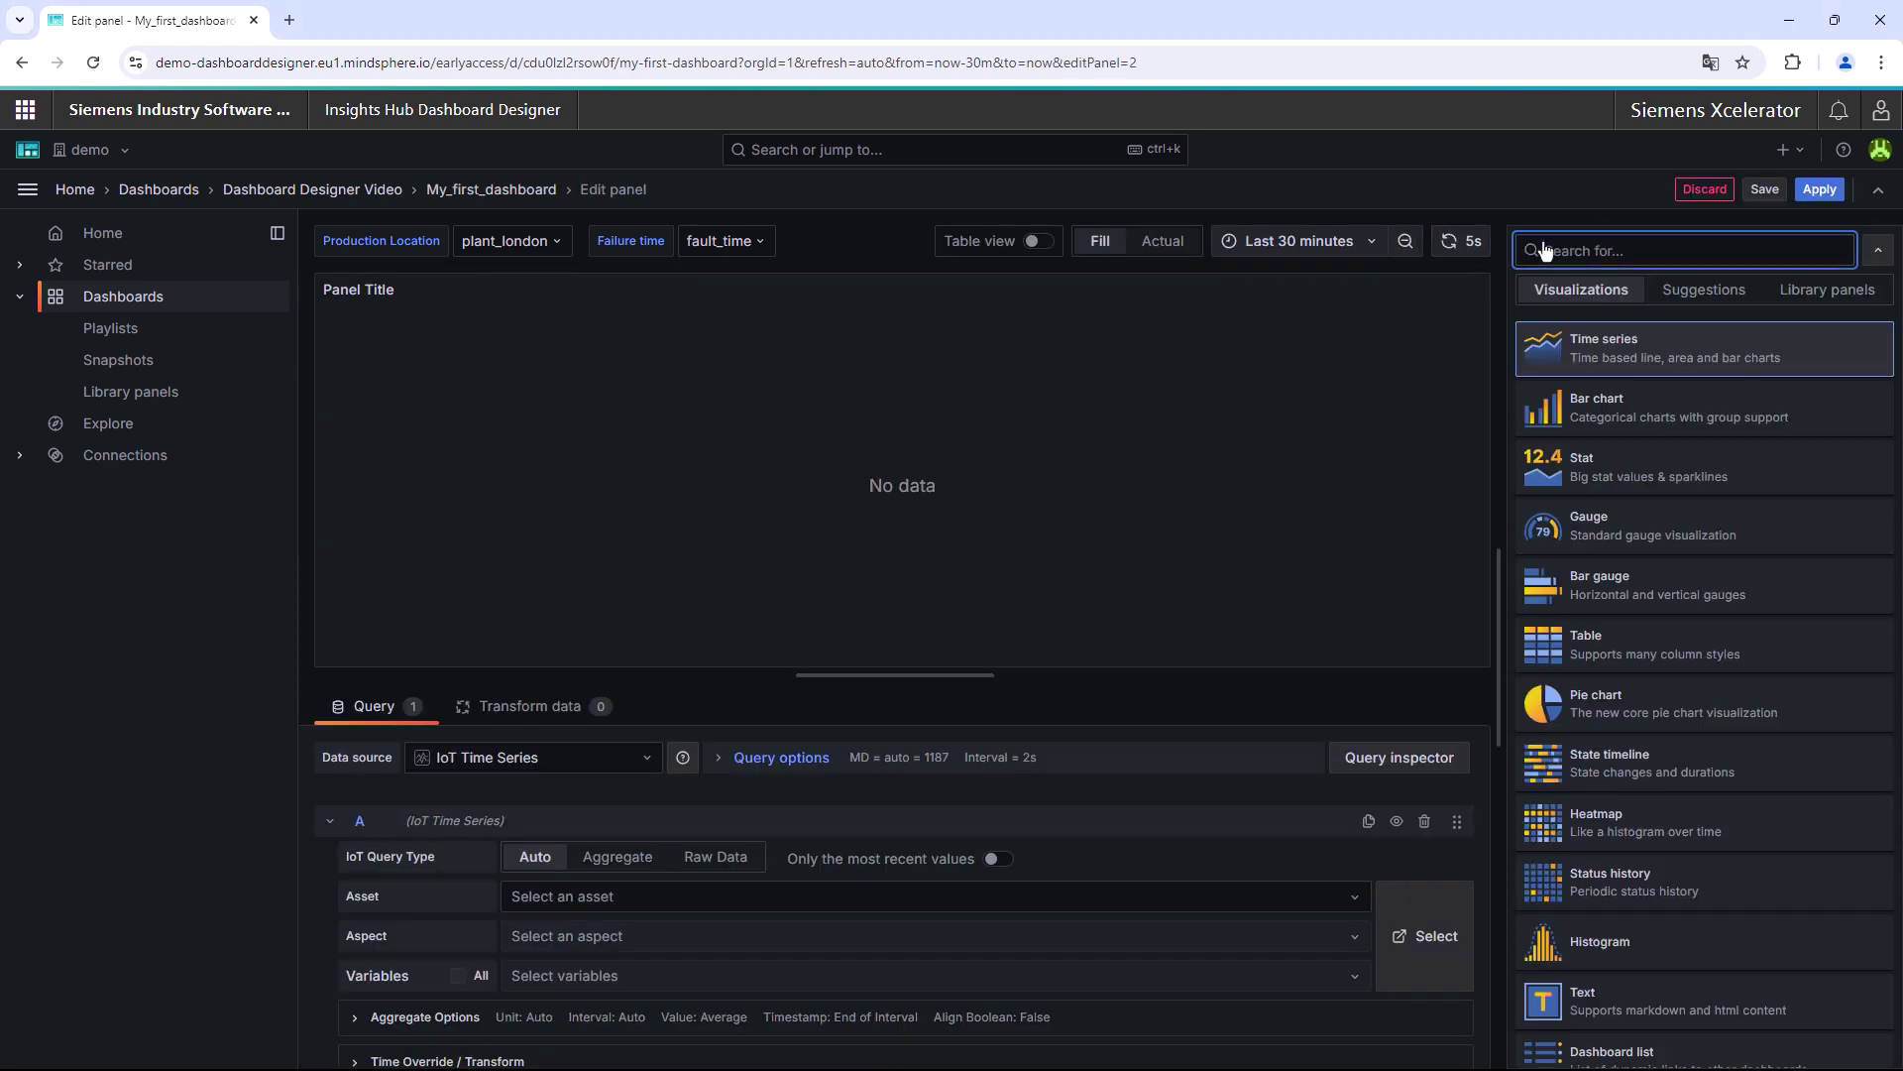
scroll(1628, 565, "down", 2)
scroll(1627, 584, "down", 2)
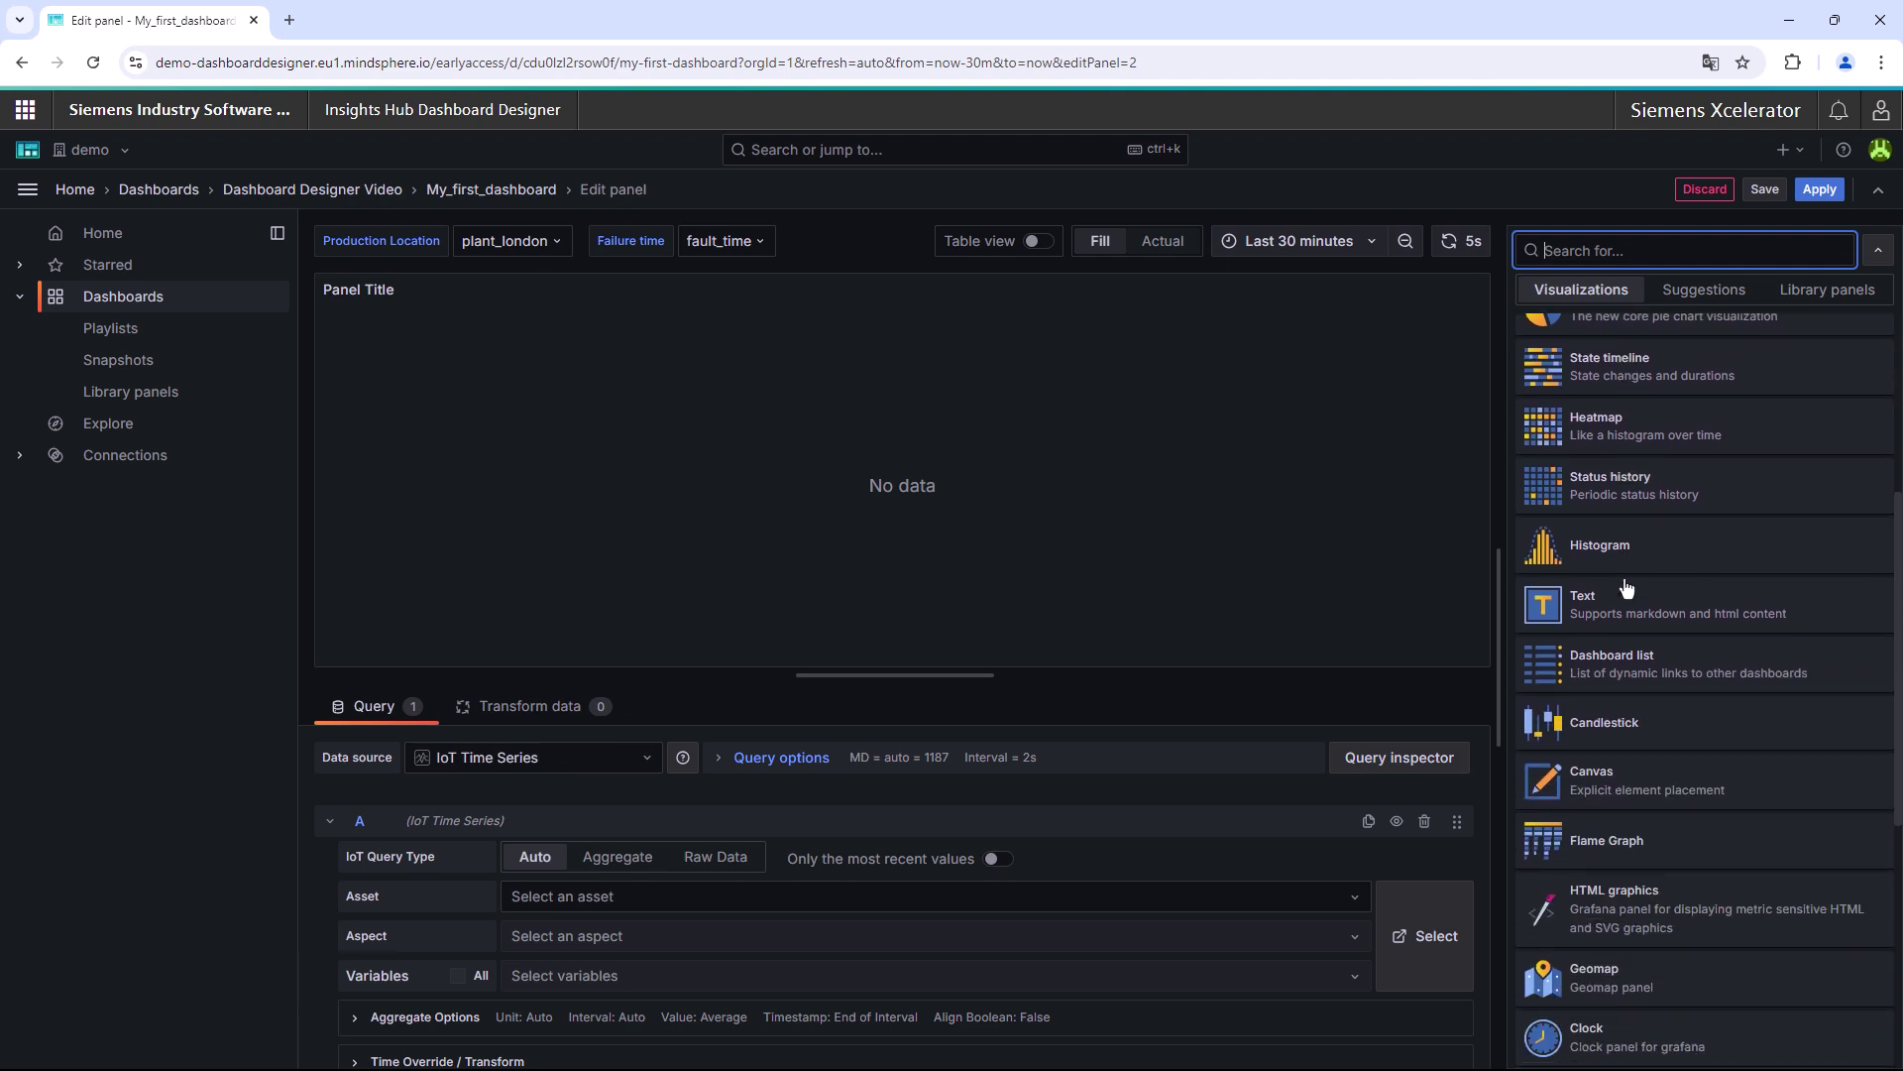
left_click(1637, 910)
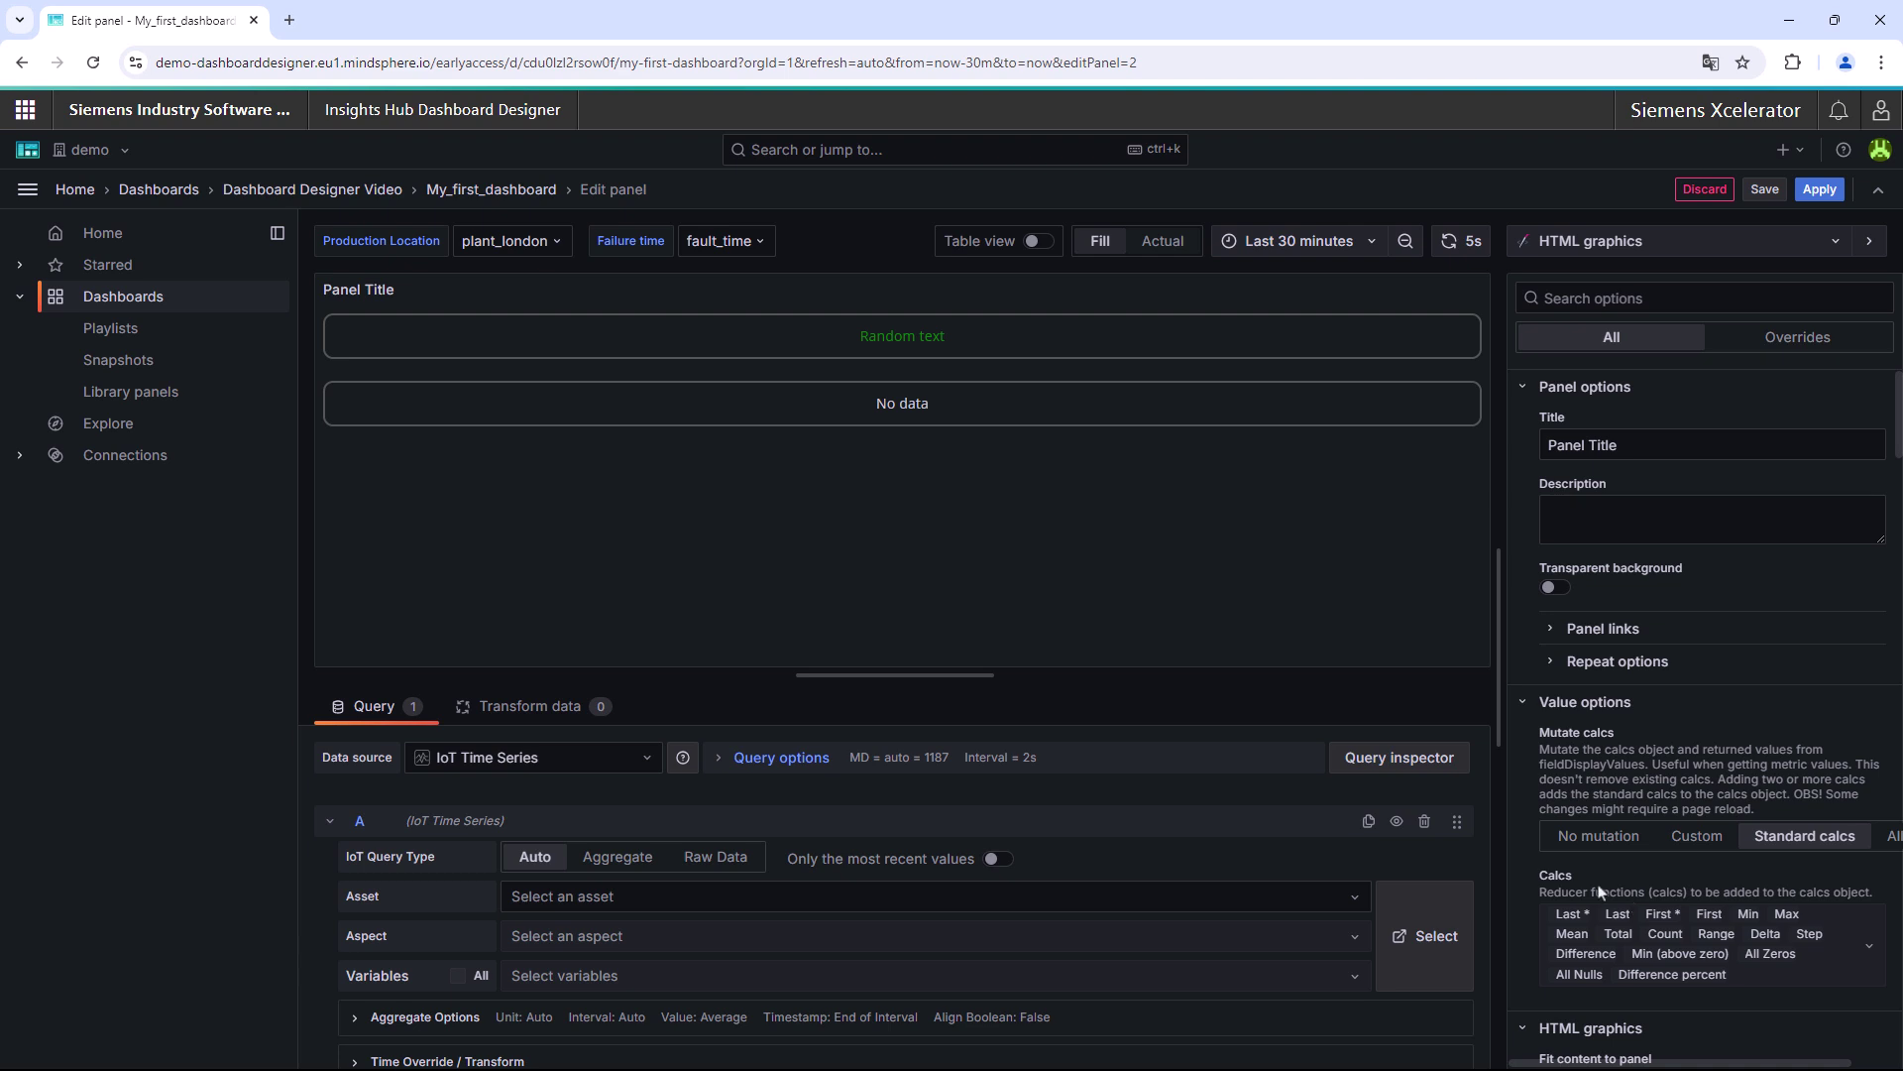
scroll(1599, 889, "down", 3)
scroll(1599, 890, "down", 2)
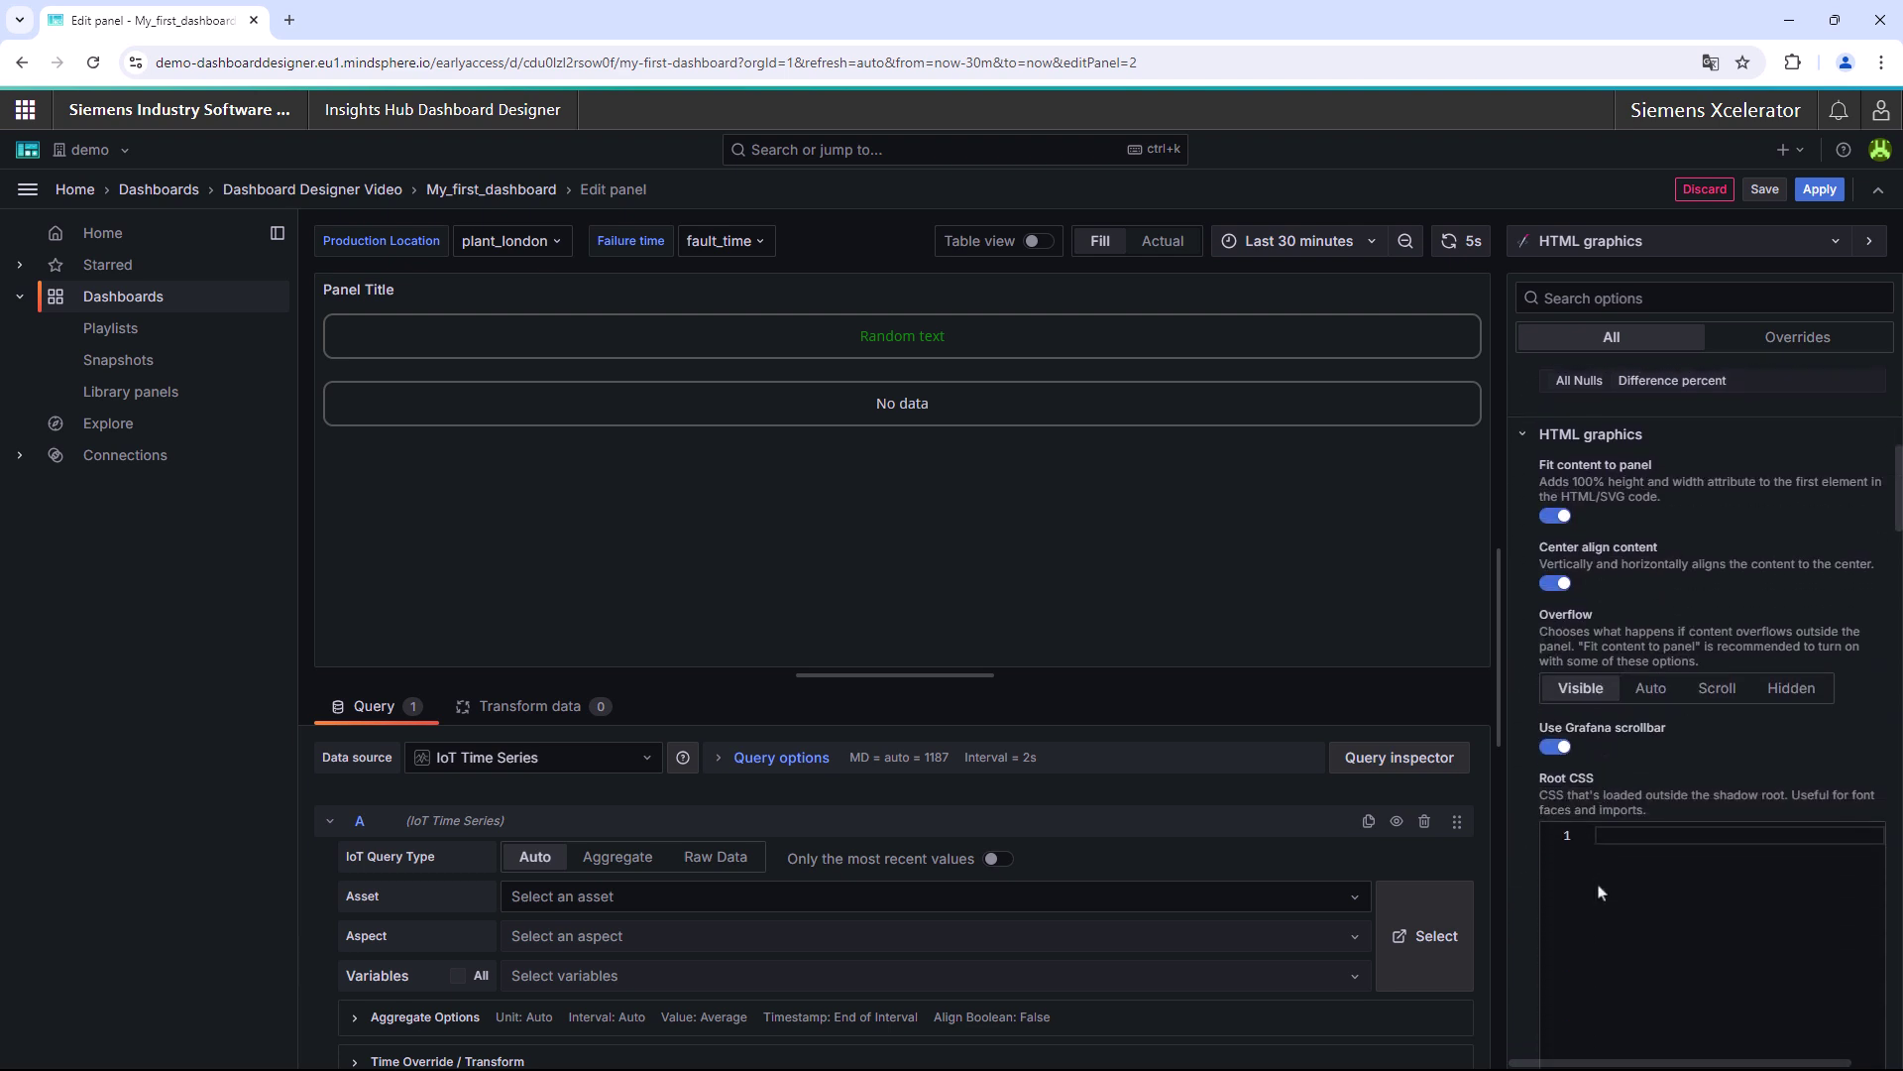
scroll(1600, 892, "down", 3)
scroll(1606, 895, "down", 3)
scroll(1635, 901, "down", 1)
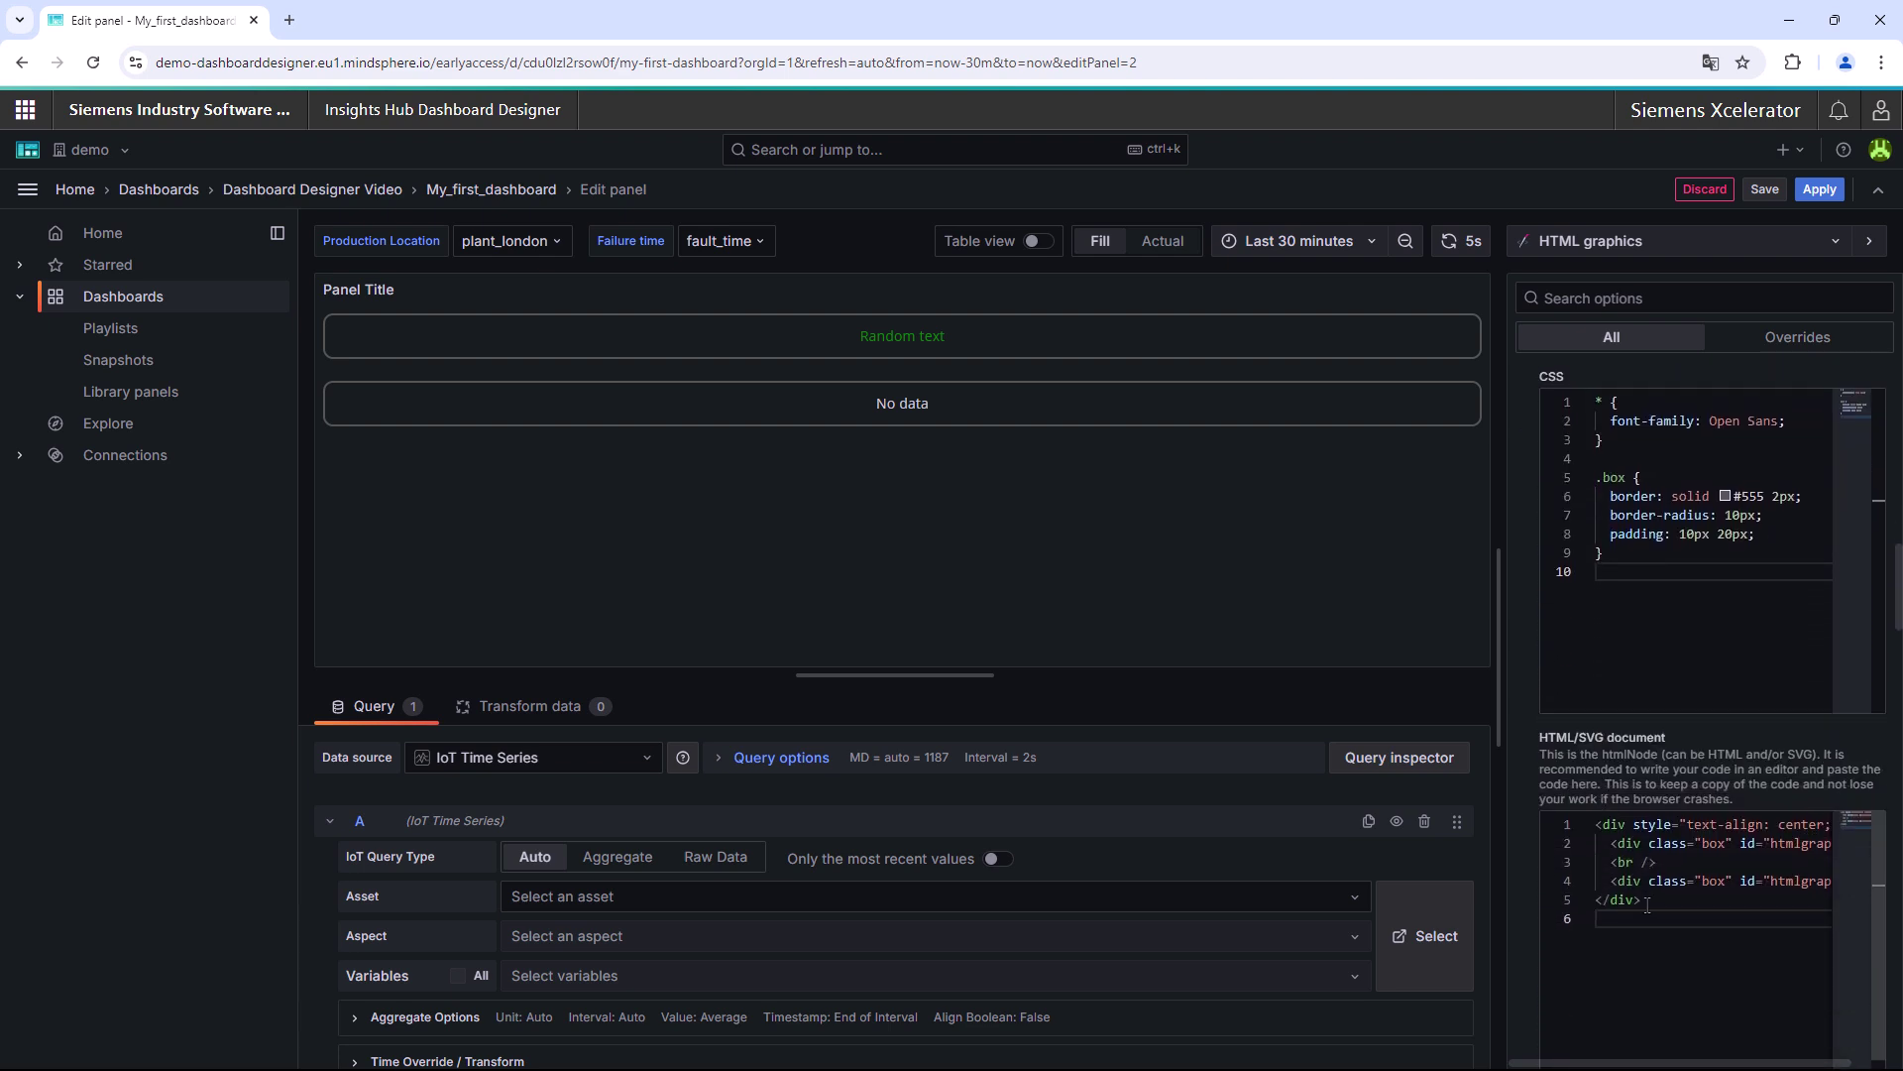
Step: Swap the panel's sample HTML for the pasted SVG floor plan of production halls and office
left_click_drag(1647, 905, 1592, 833)
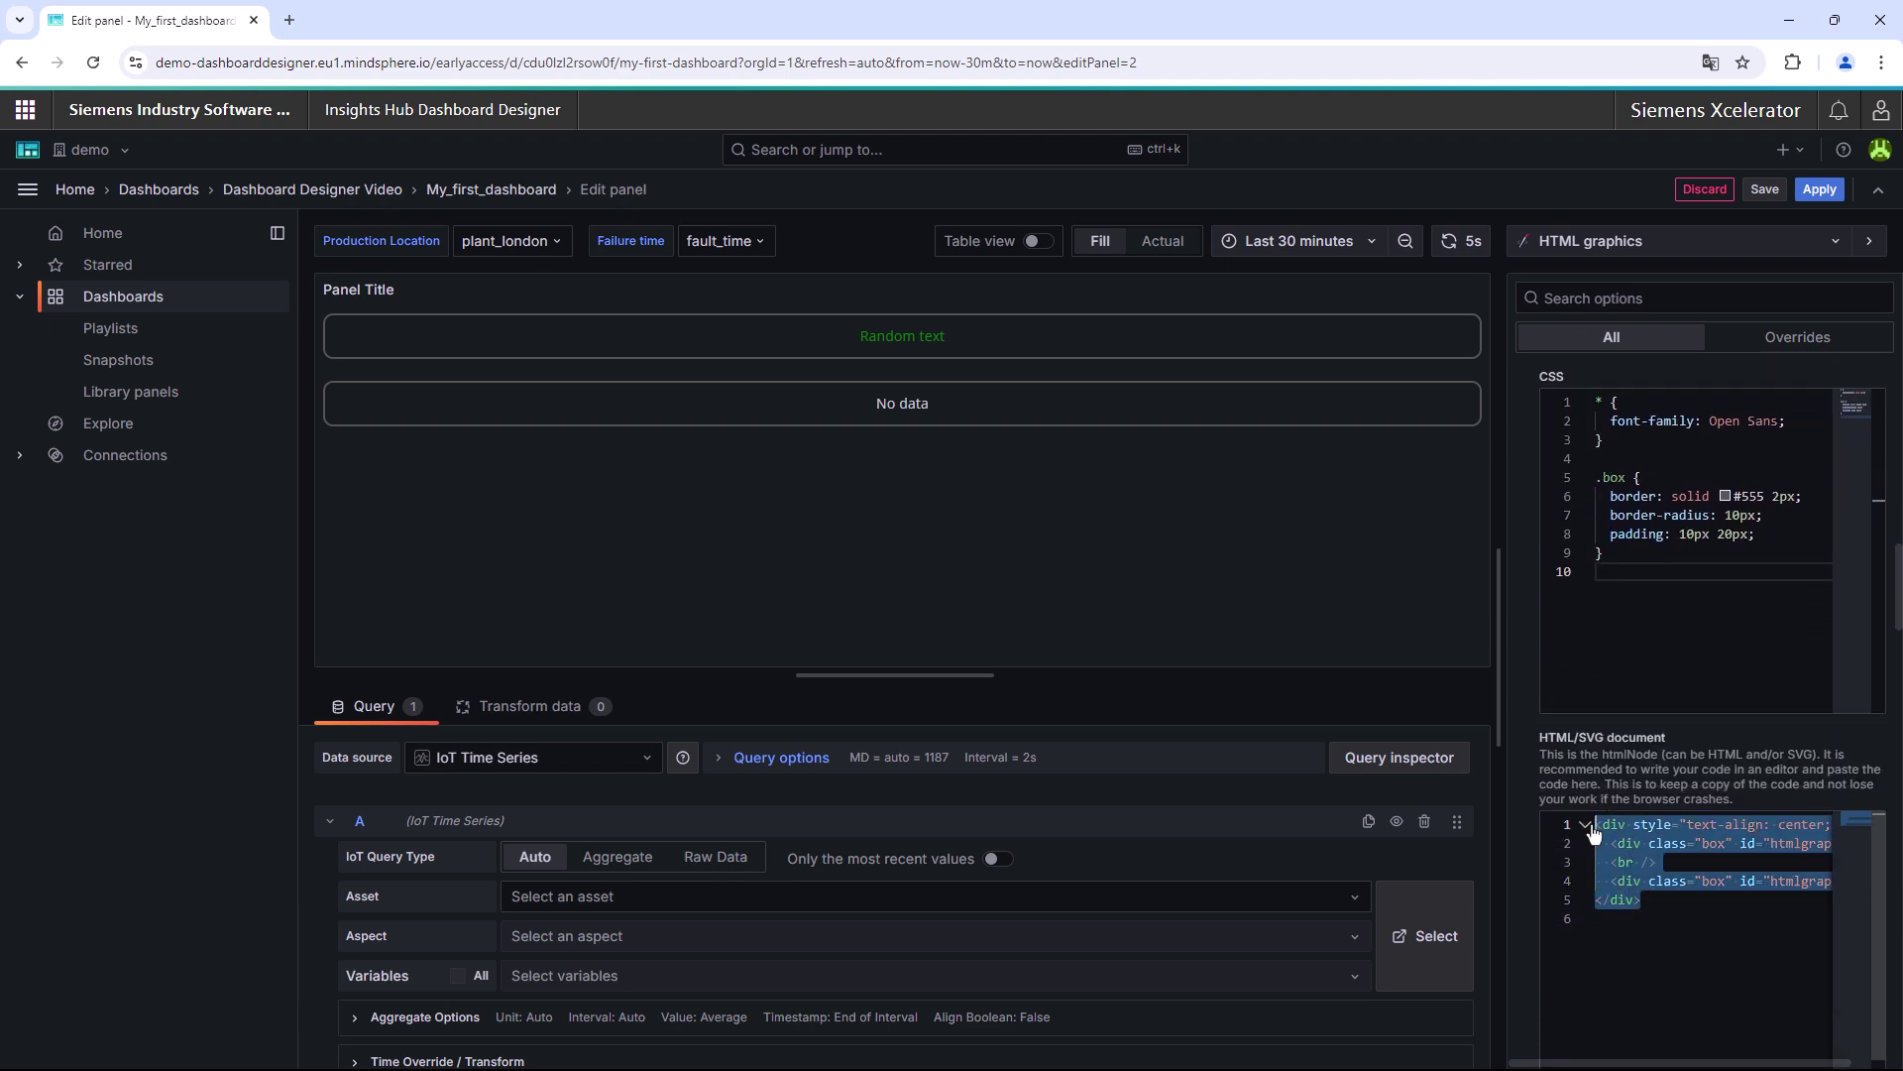
key("ctrl+v")
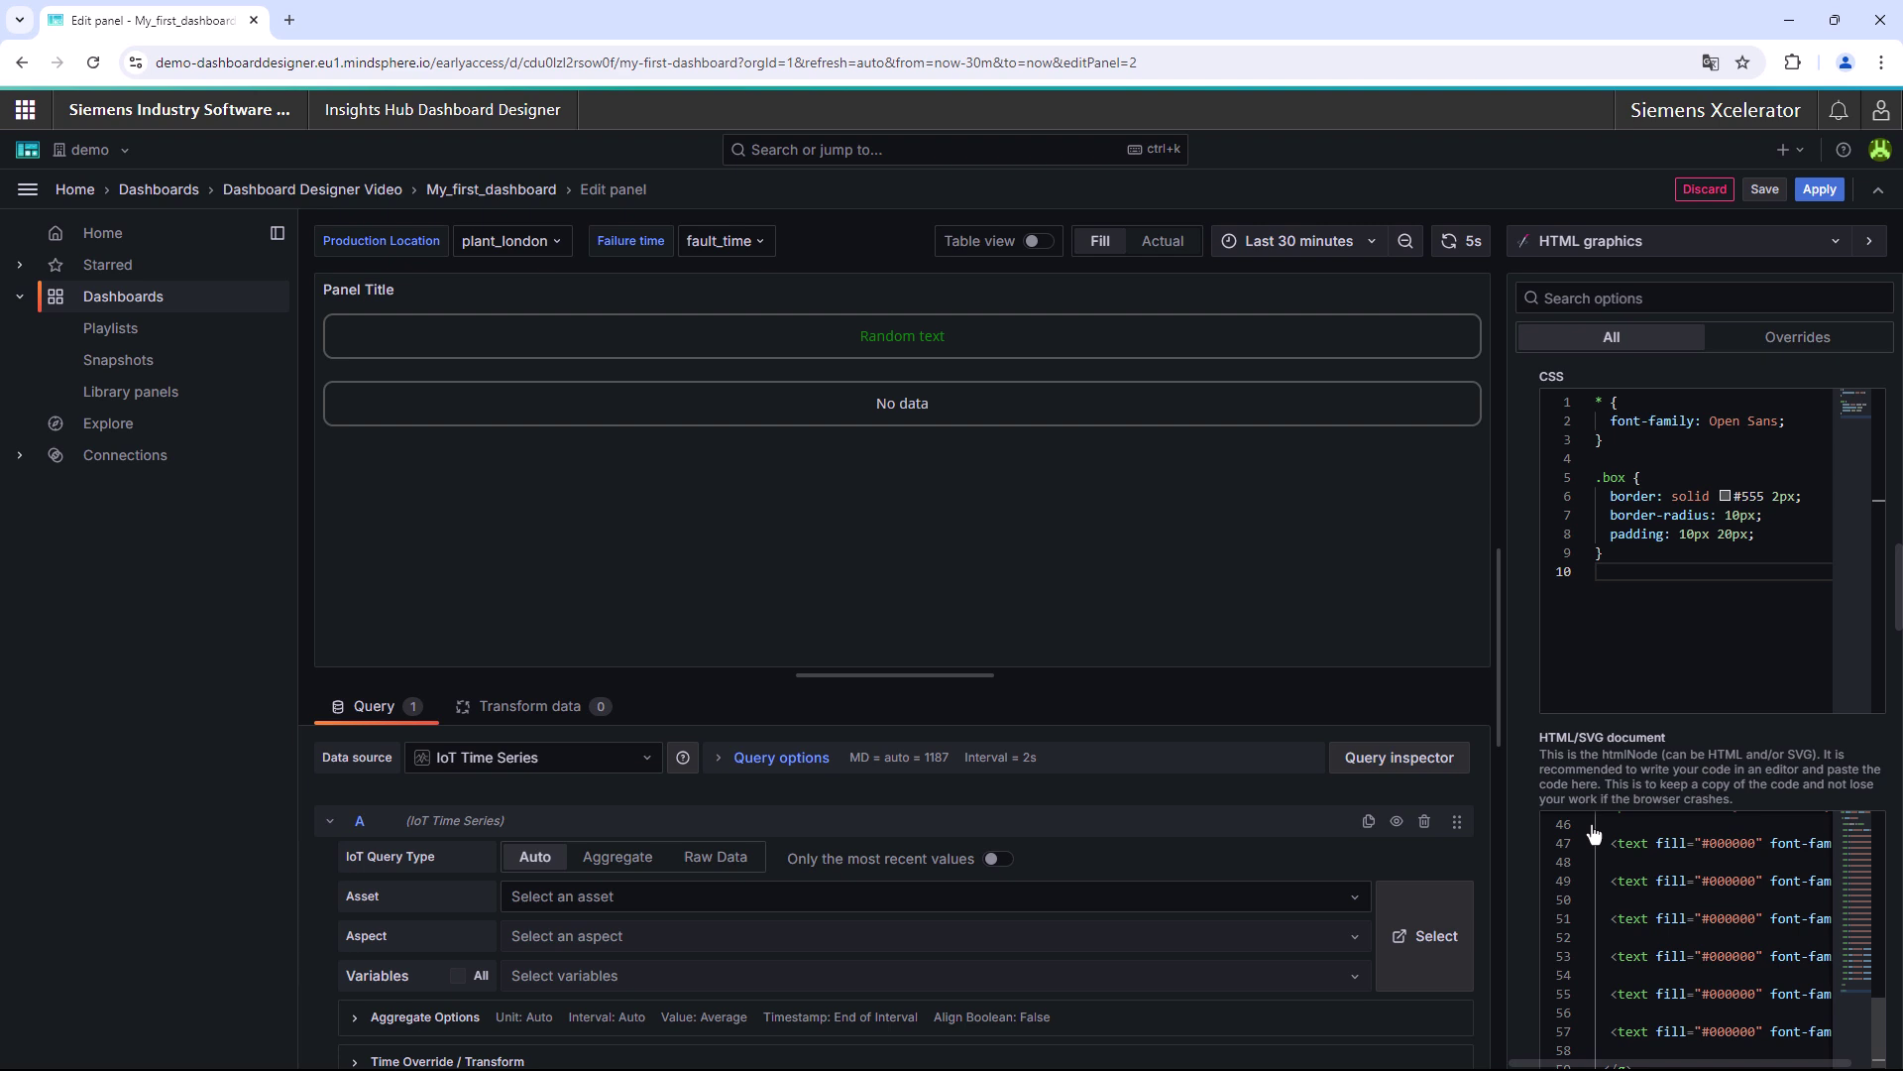
left_click(1425, 632)
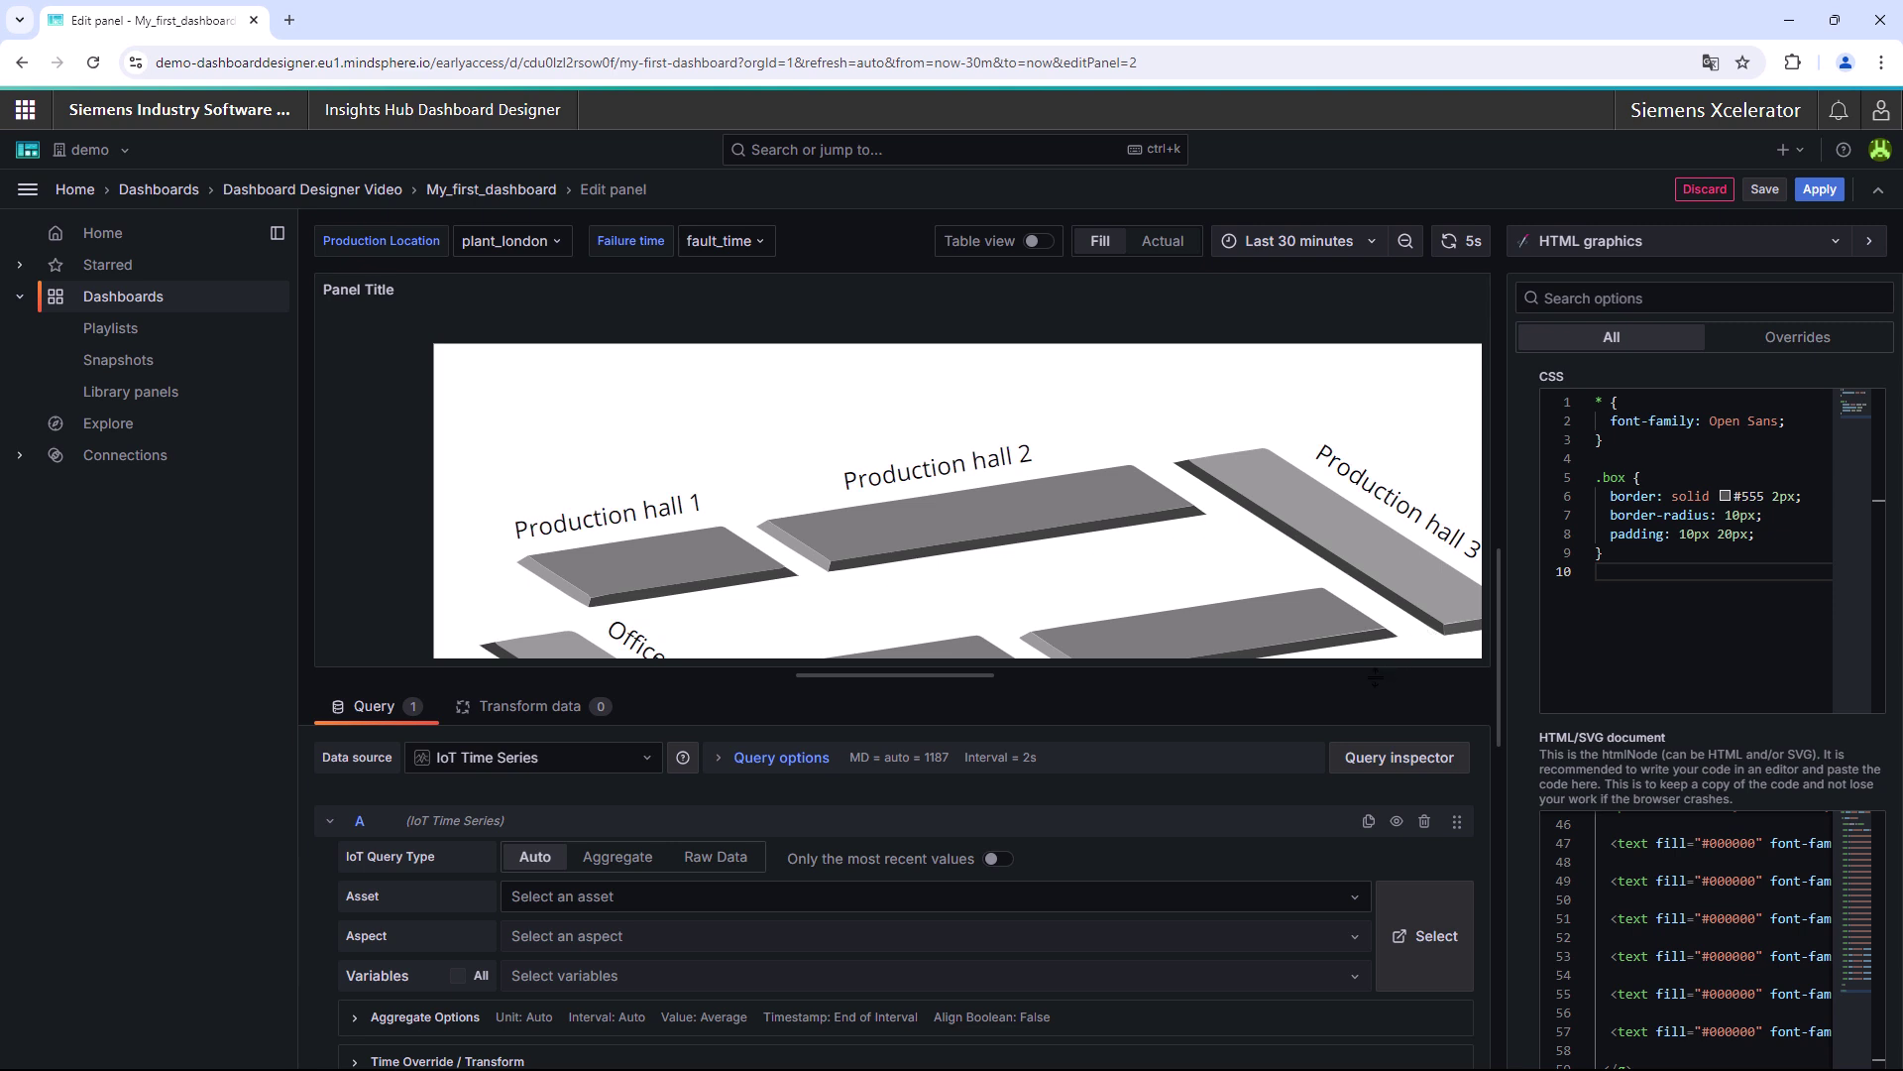
Step: Query raw status_plant1 data from the machine_metrics aspect of asset plant_munich
left_click(1287, 897)
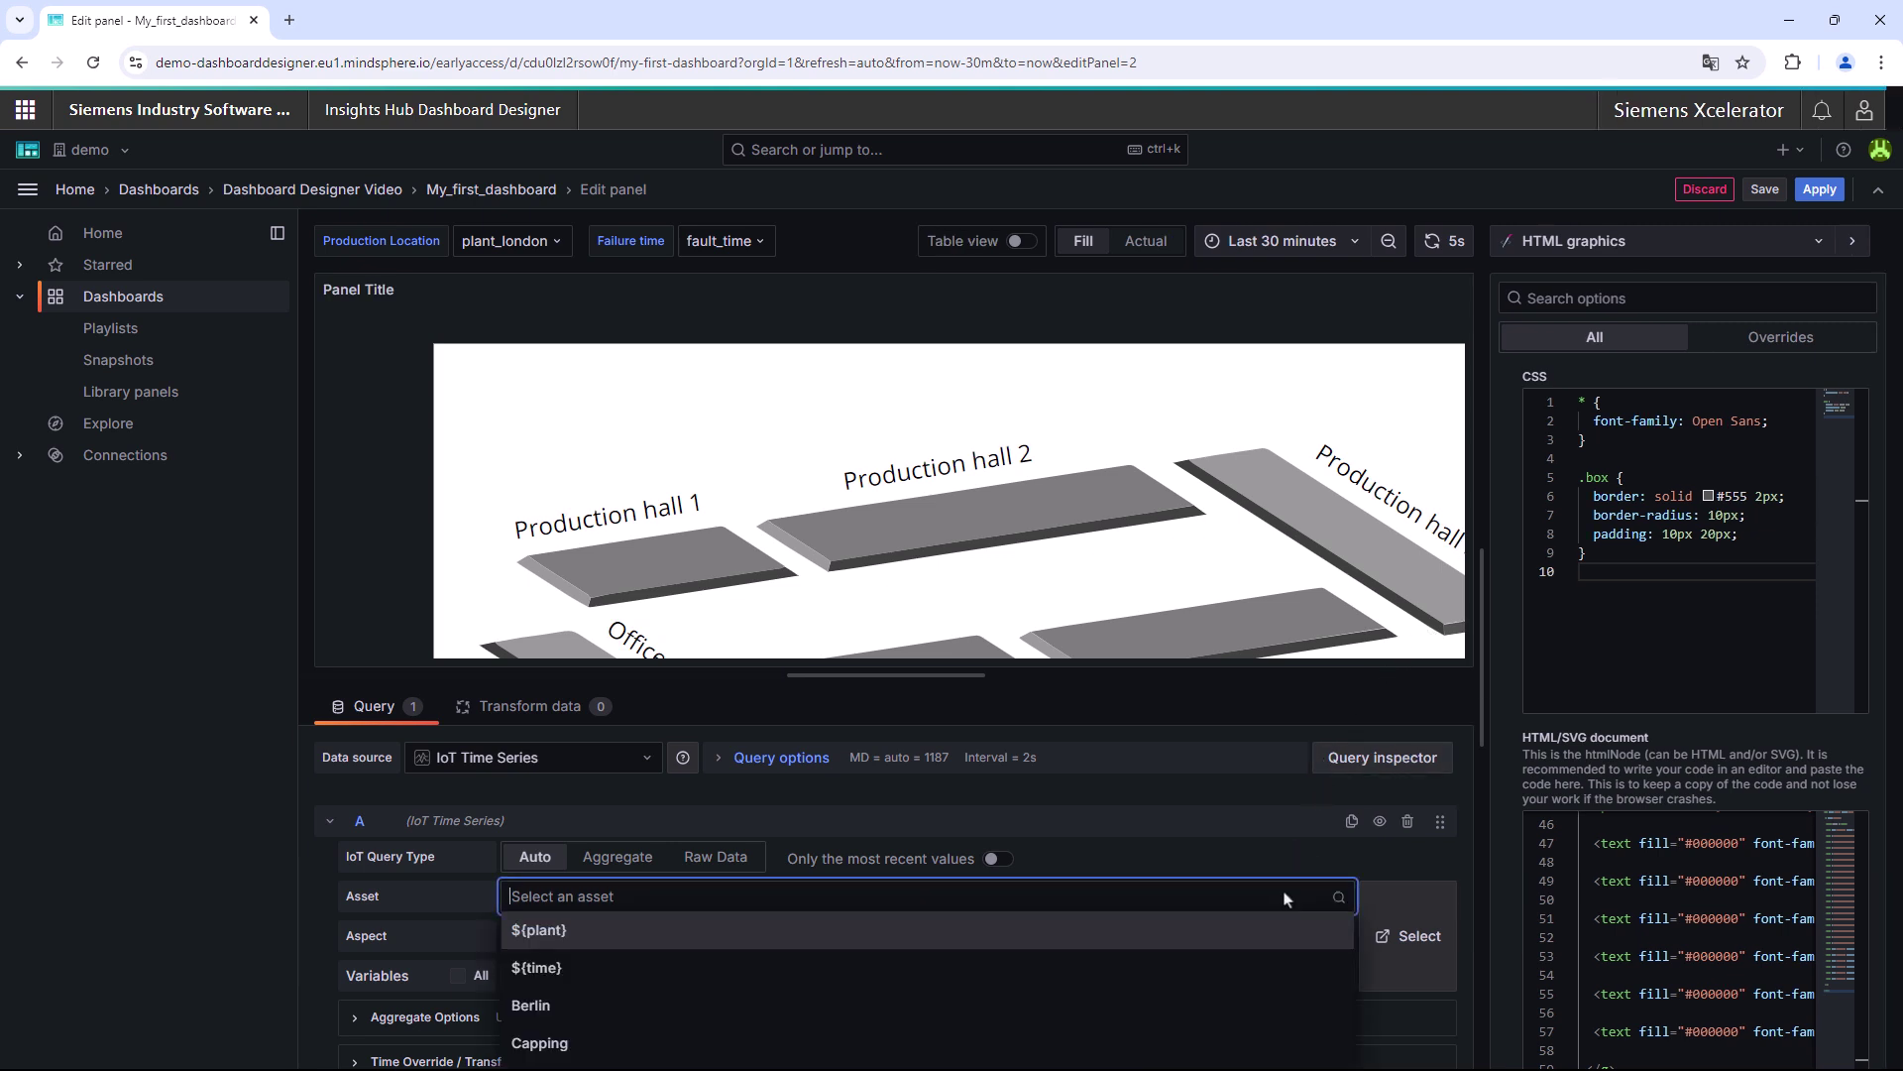
type("pl")
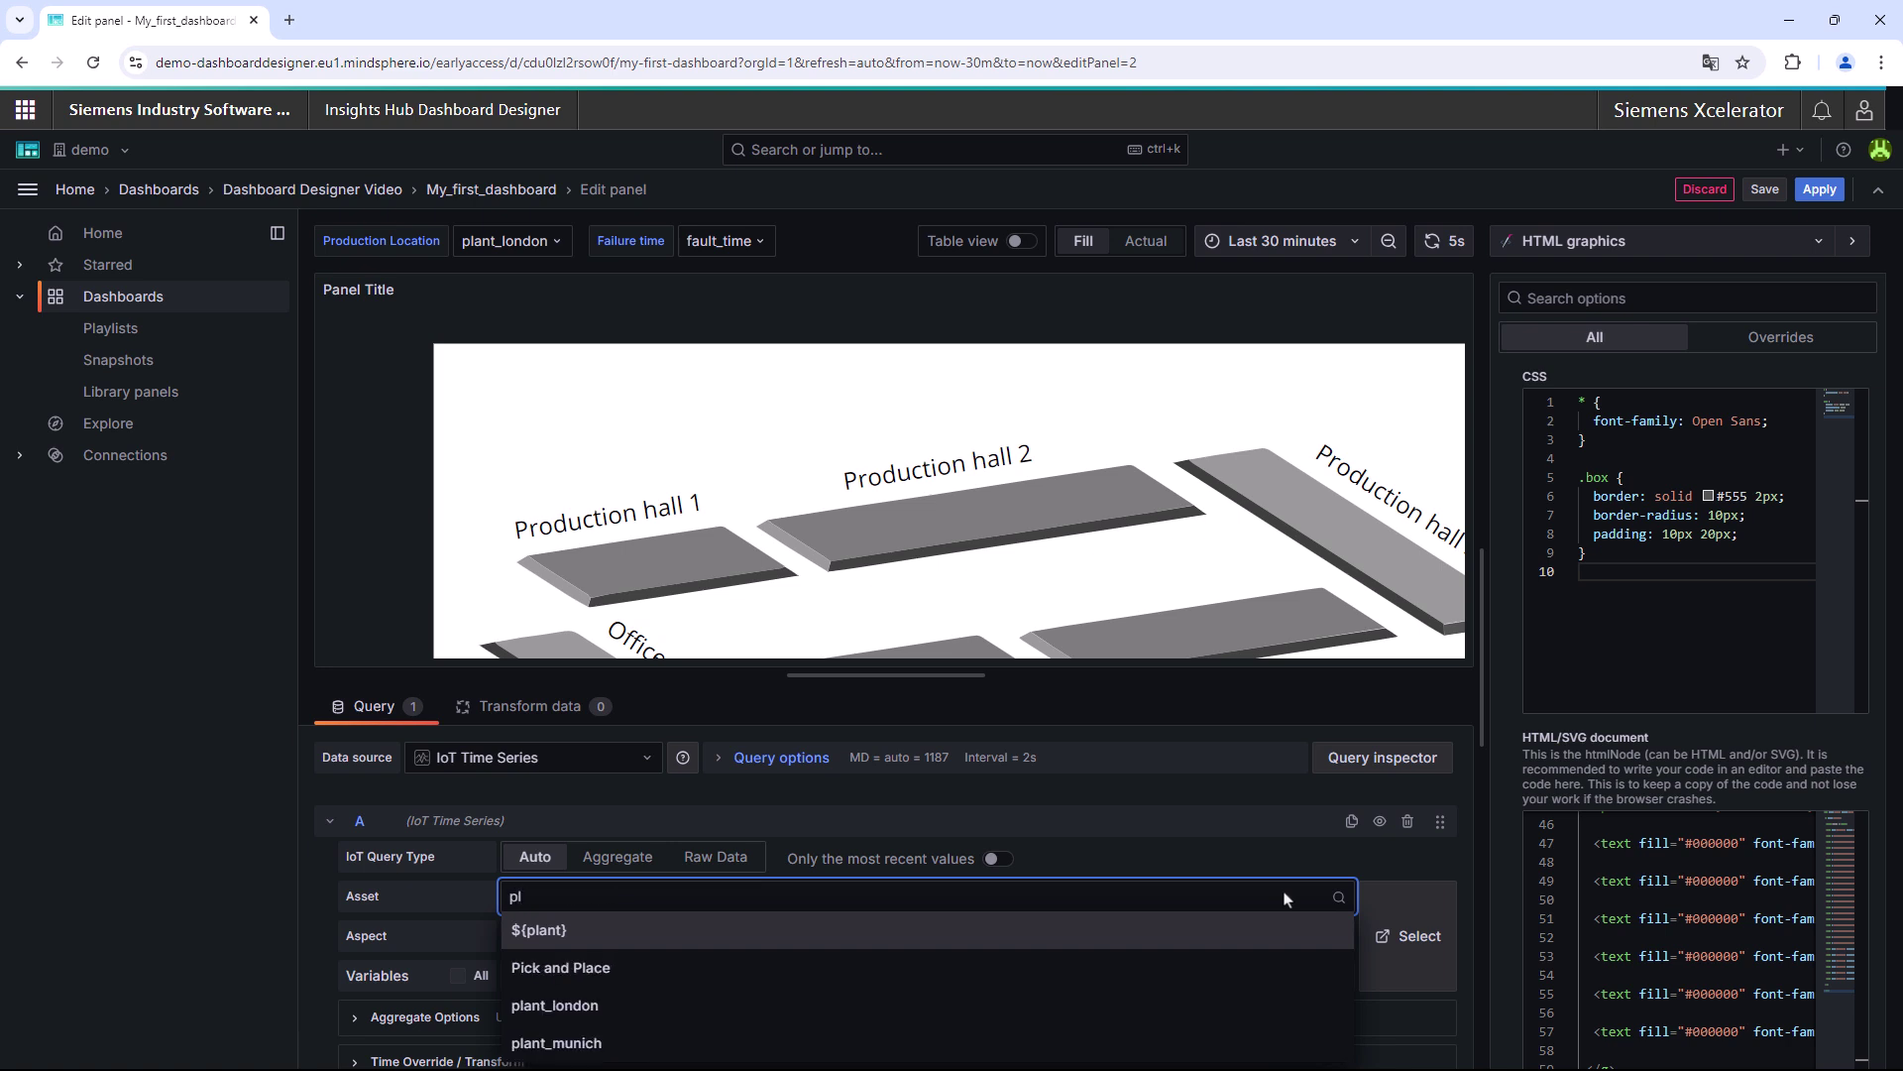
left_click(1101, 1041)
left_click(1102, 952)
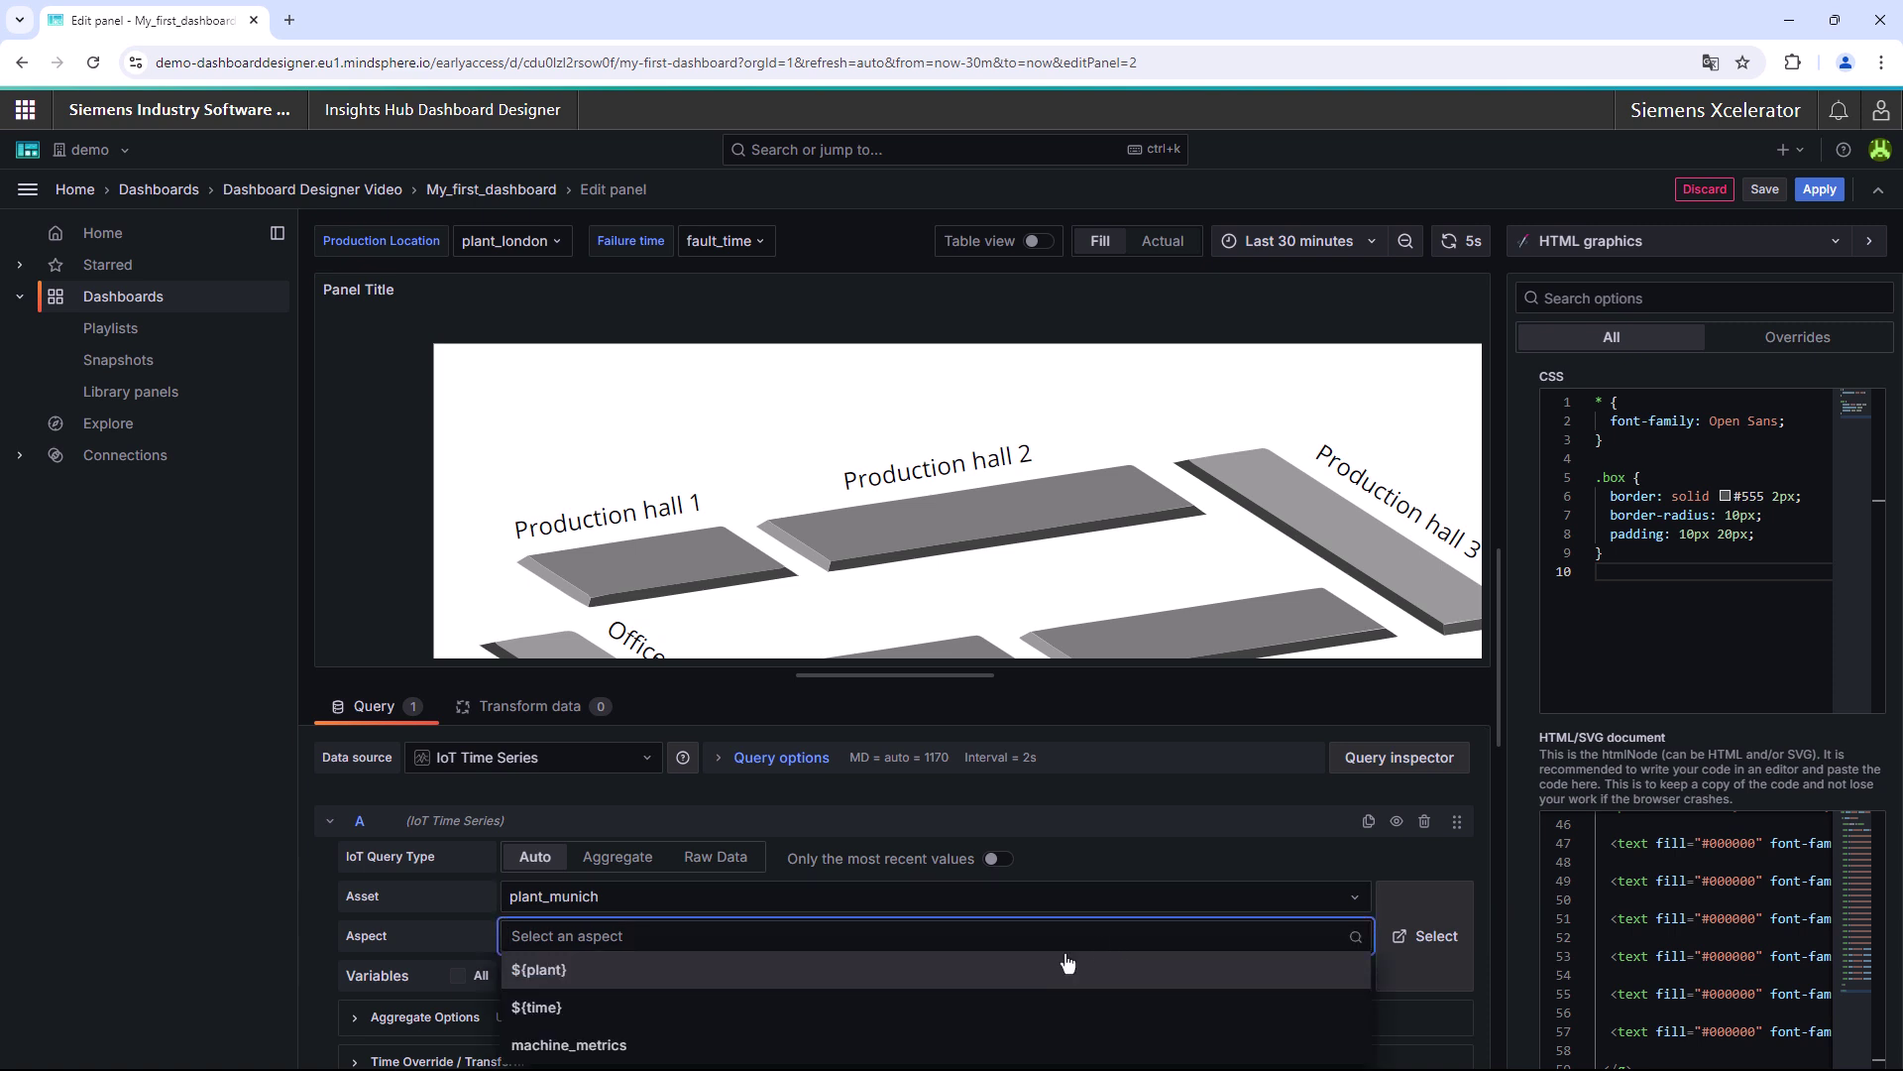
left_click(1017, 1051)
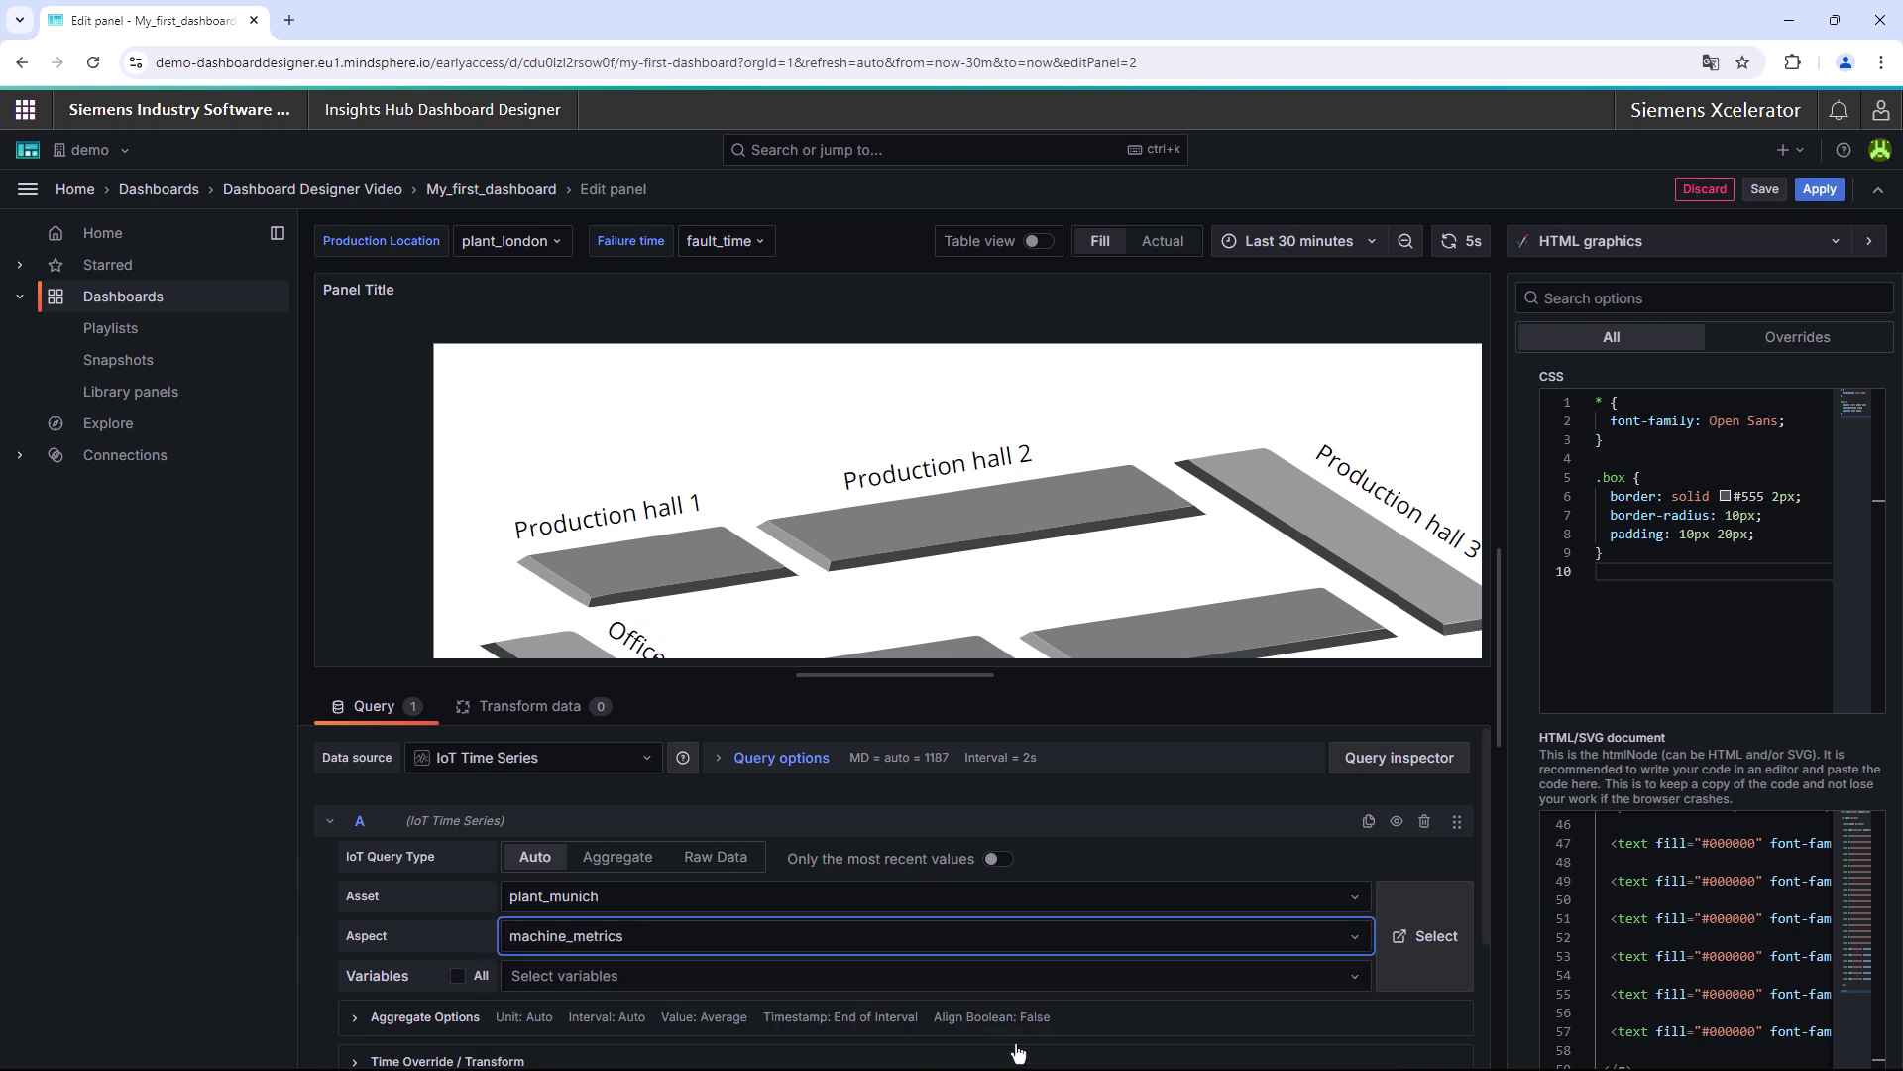
left_click(1013, 981)
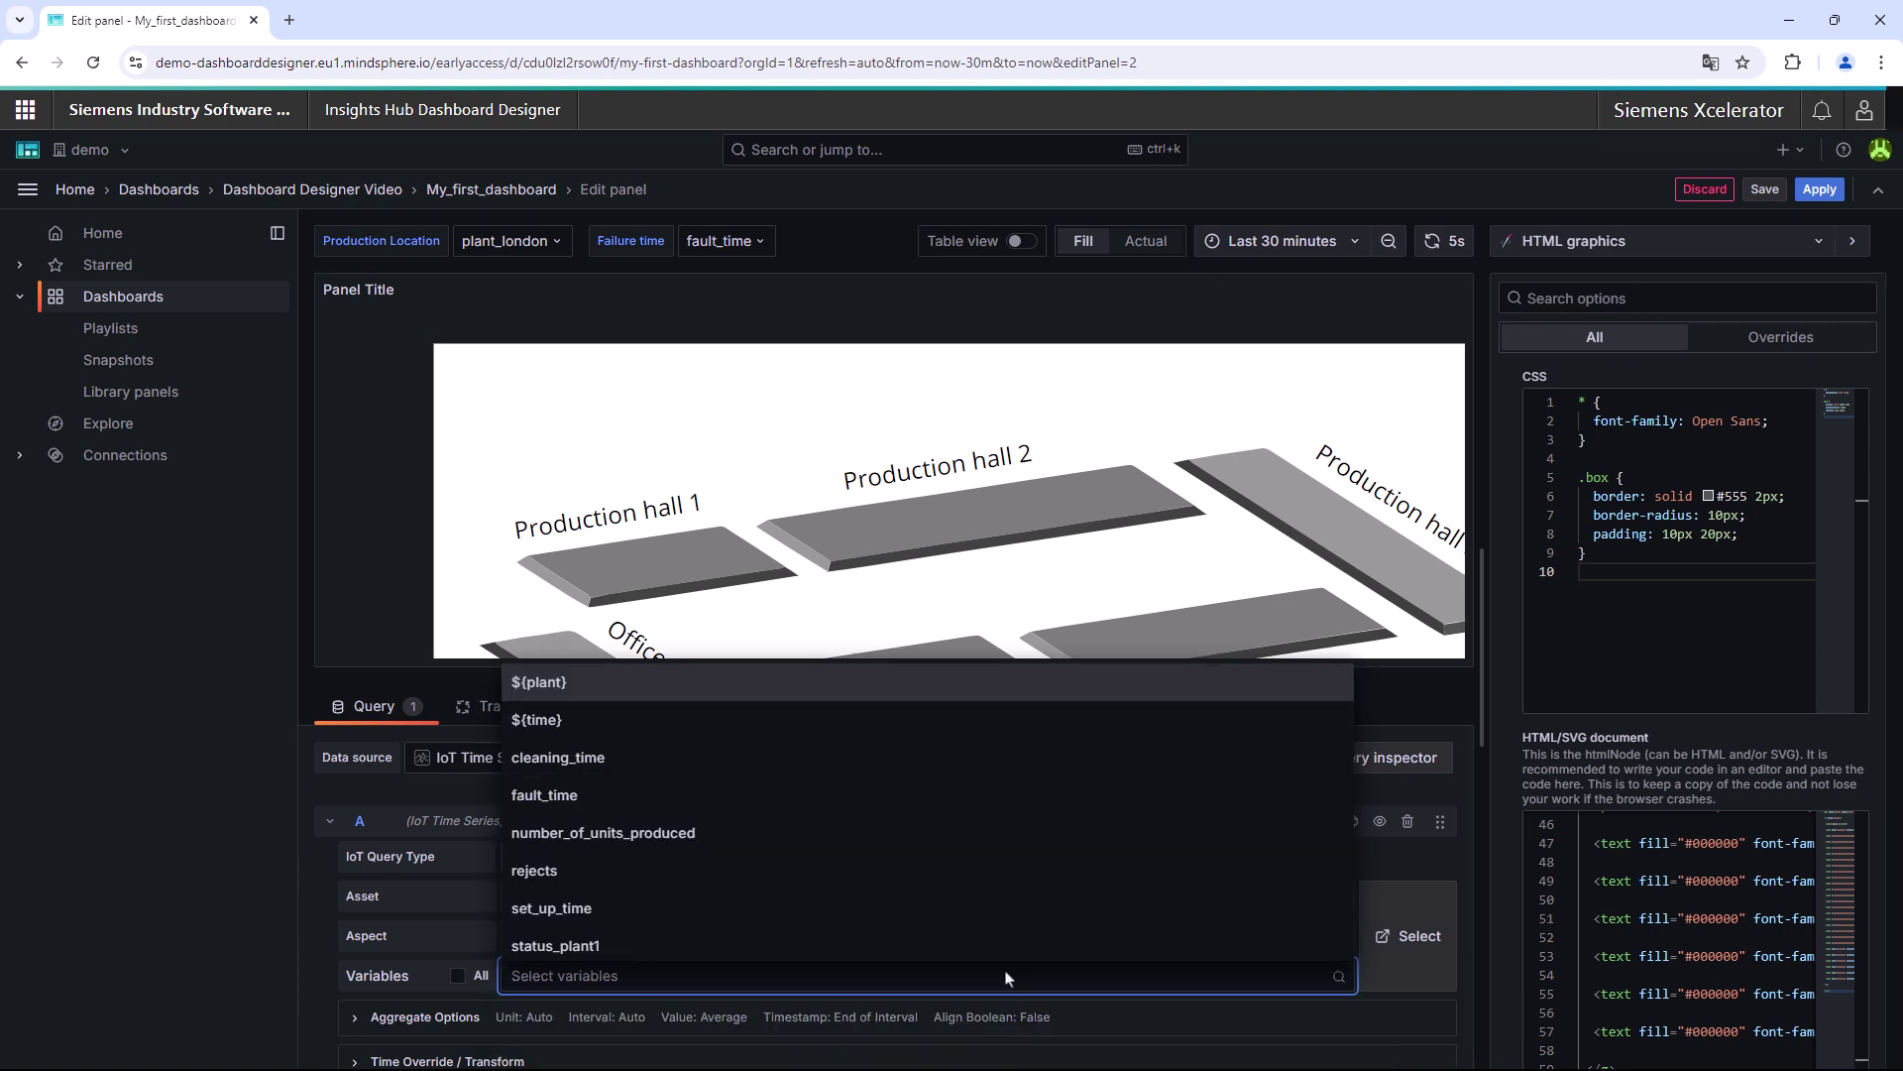
left_click(810, 948)
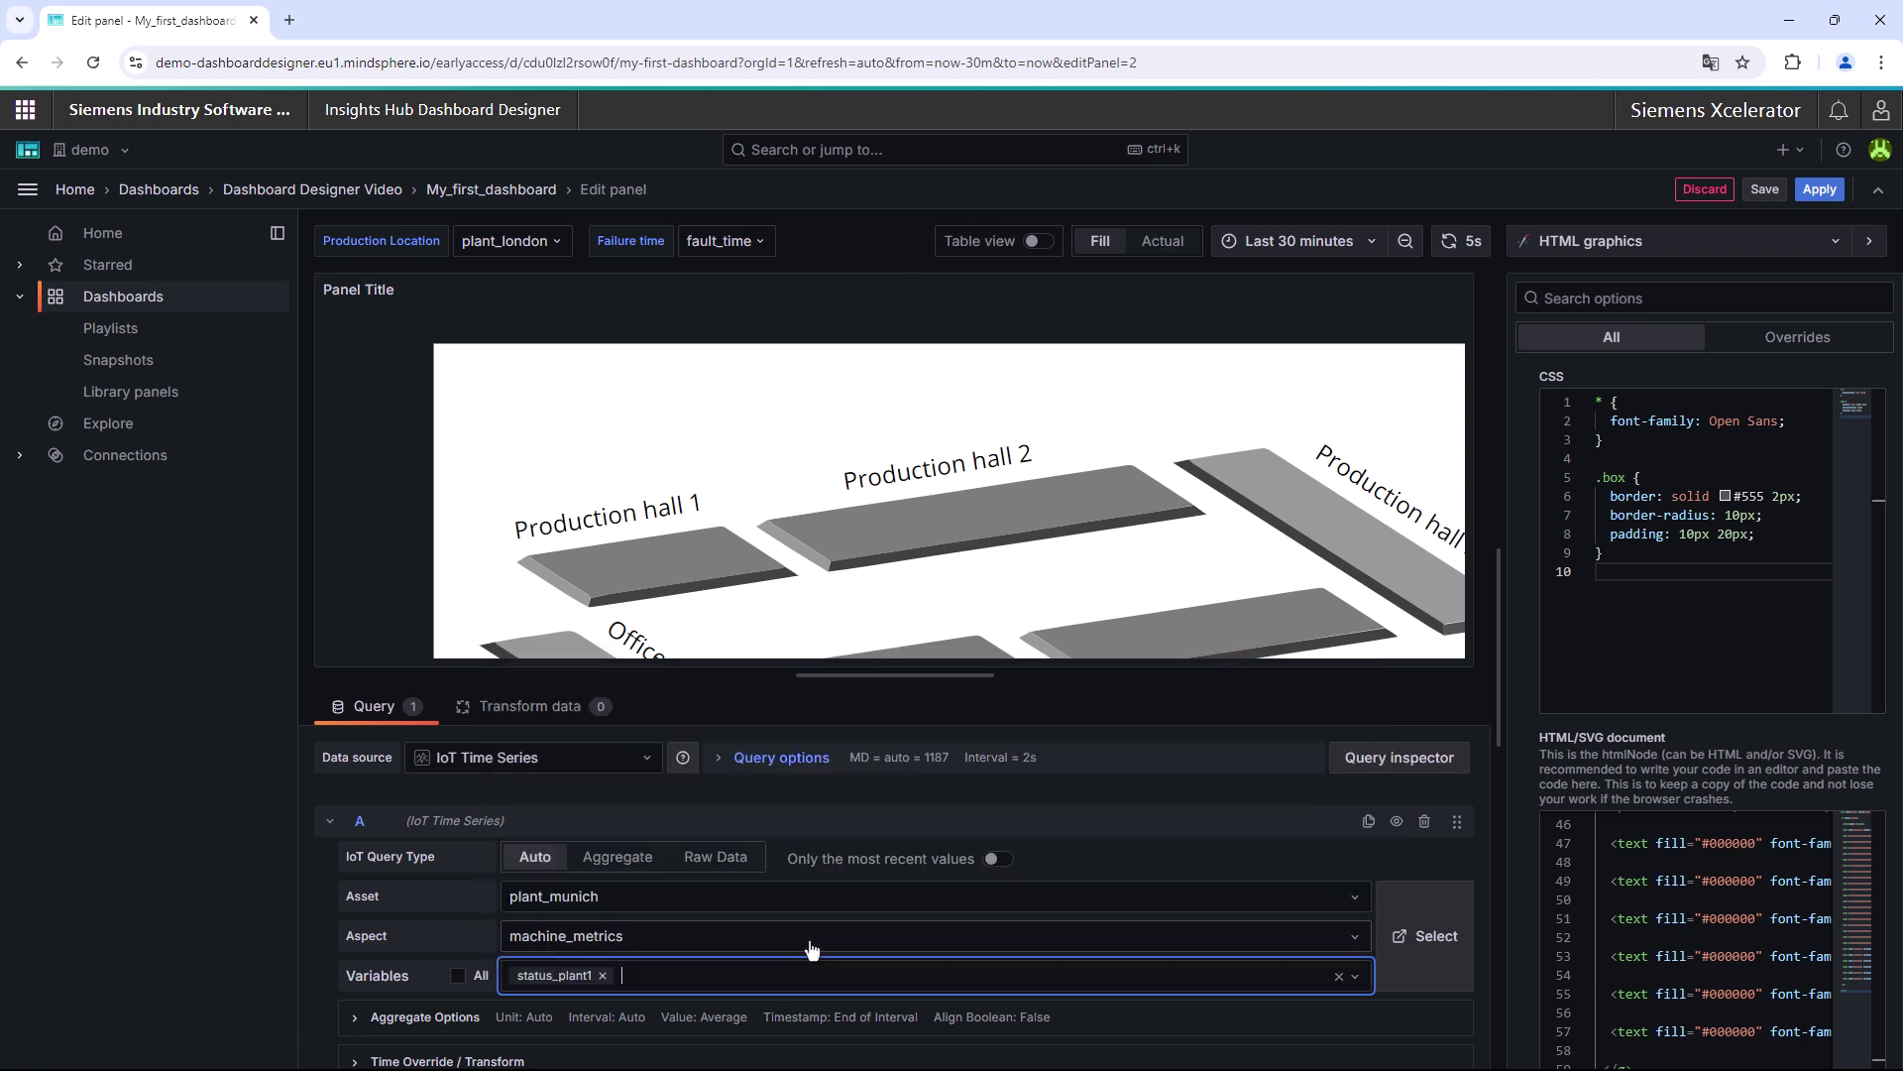
left_click(747, 861)
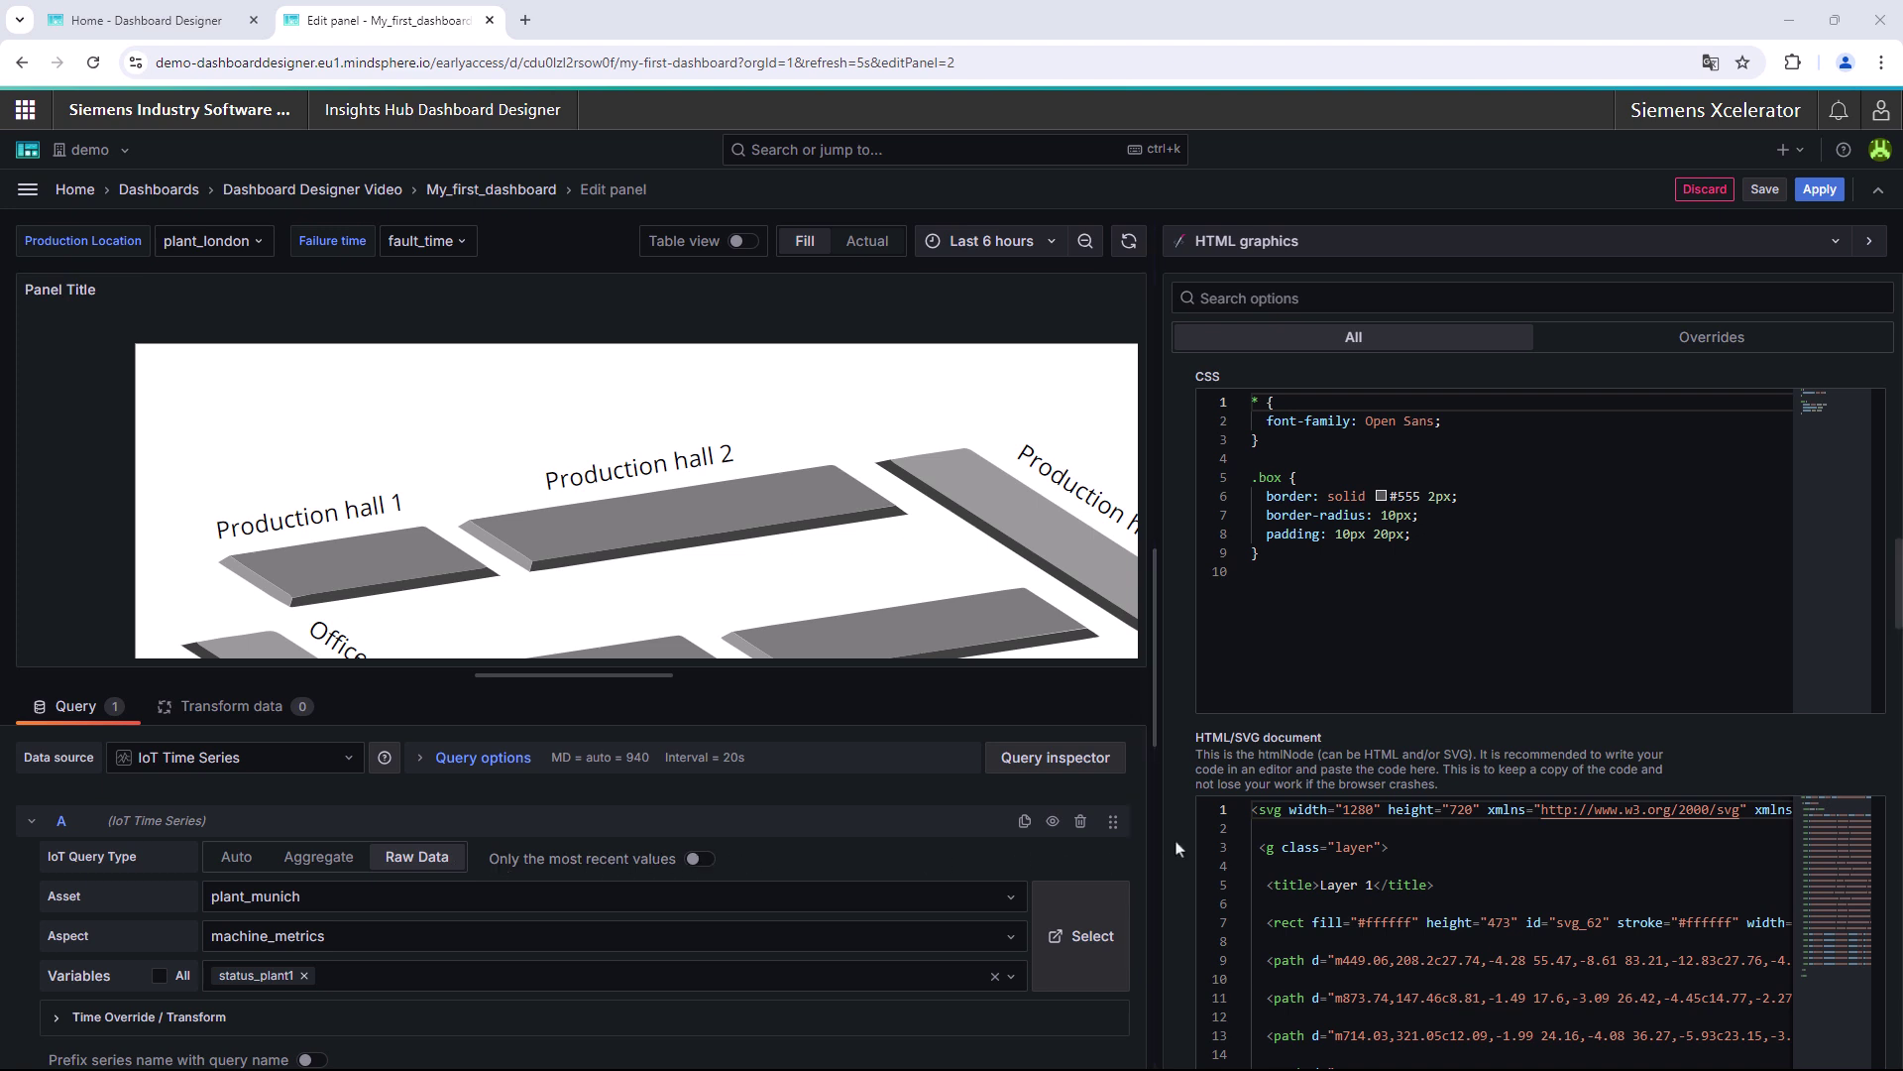
scroll(1176, 849, "down", 1)
scroll(1177, 848, "down", 2)
scroll(1175, 848, "down", 1)
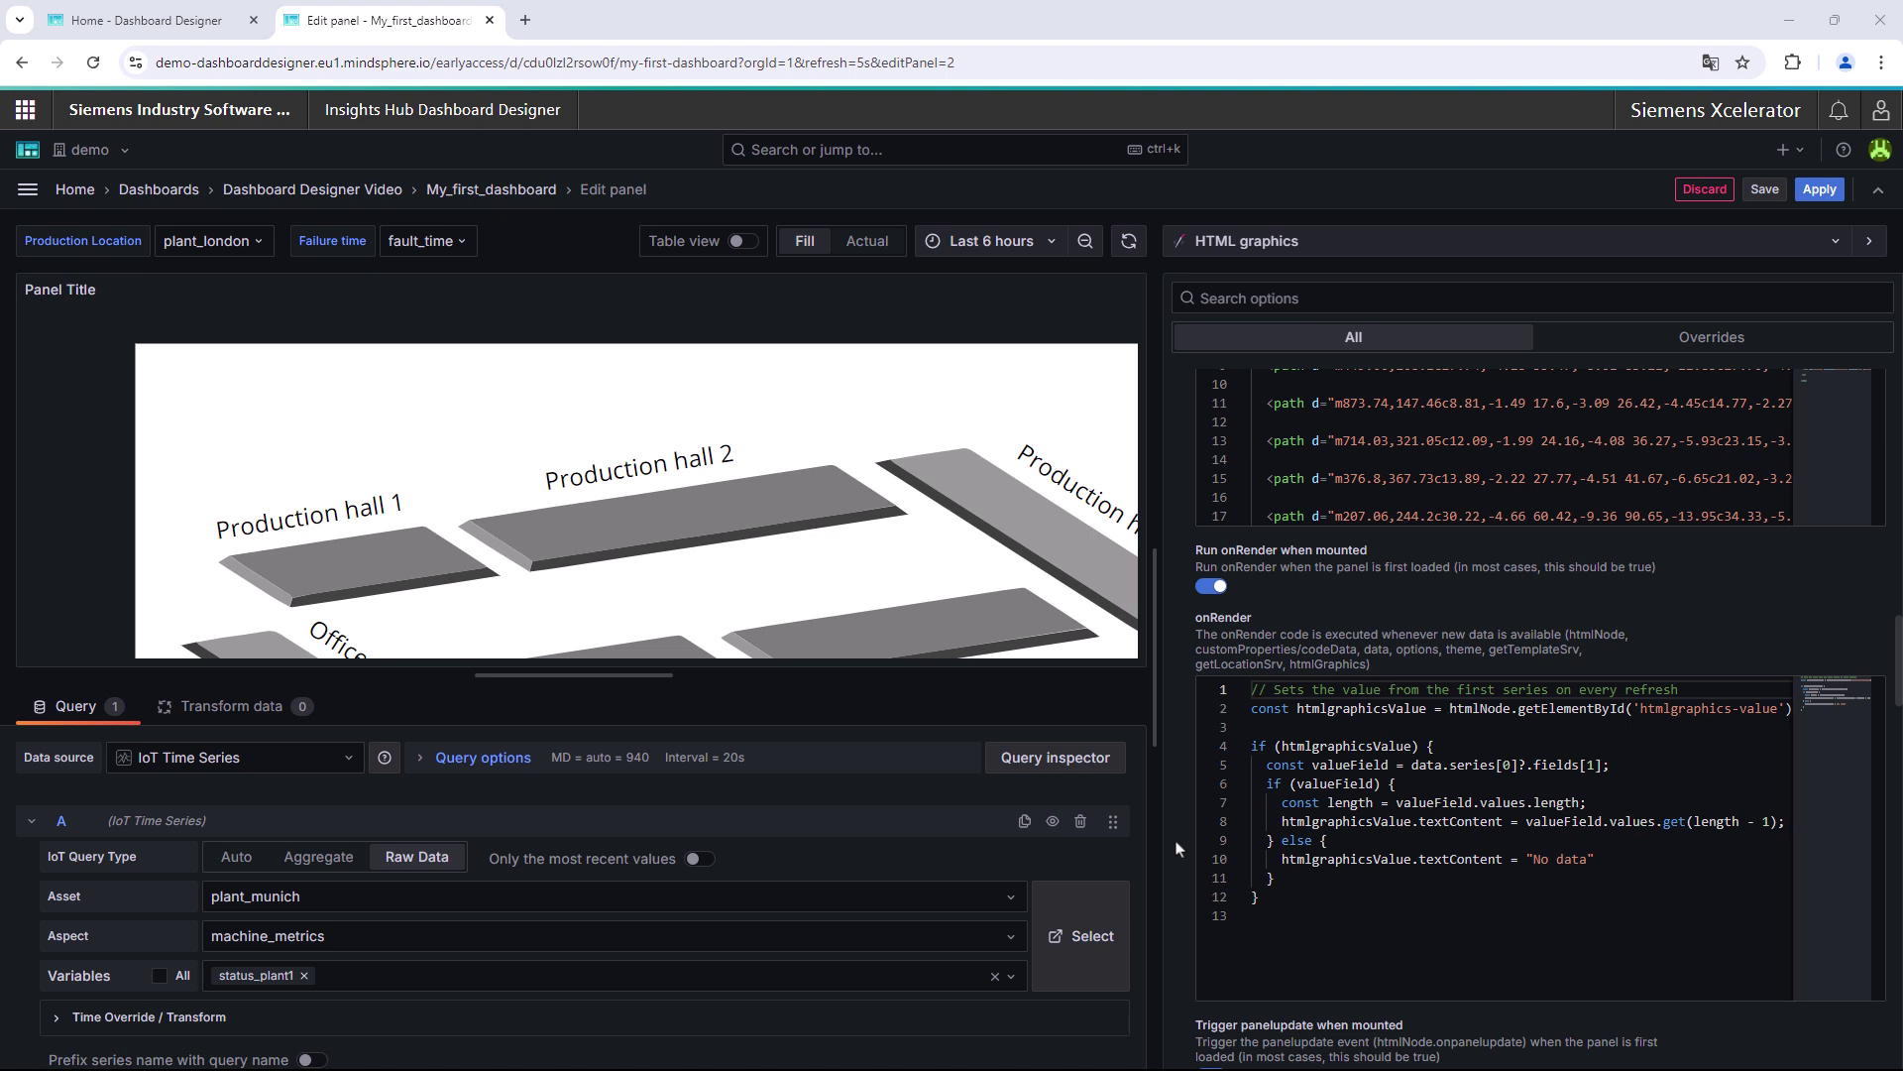
scroll(1177, 847, "down", 1)
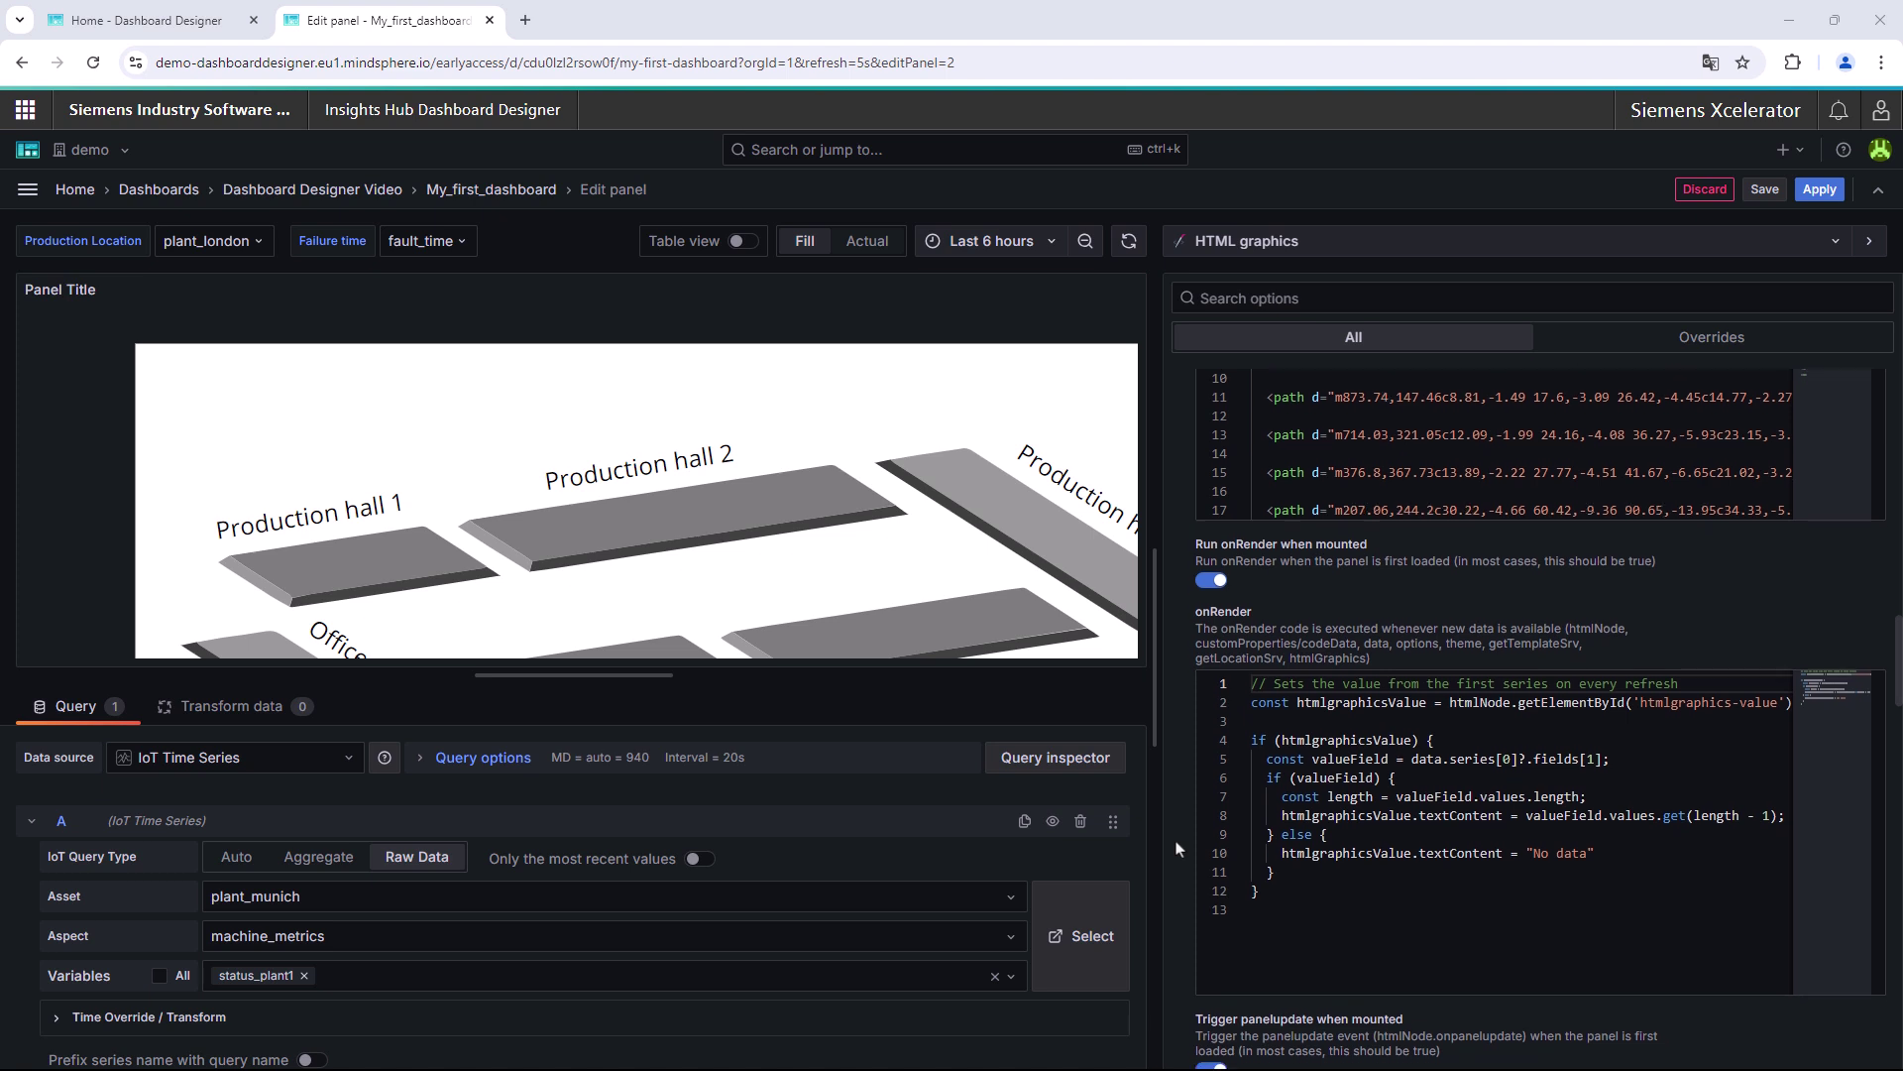
scroll(1175, 847, "down", 2)
scroll(1177, 848, "down", 2)
scroll(1176, 847, "down", 2)
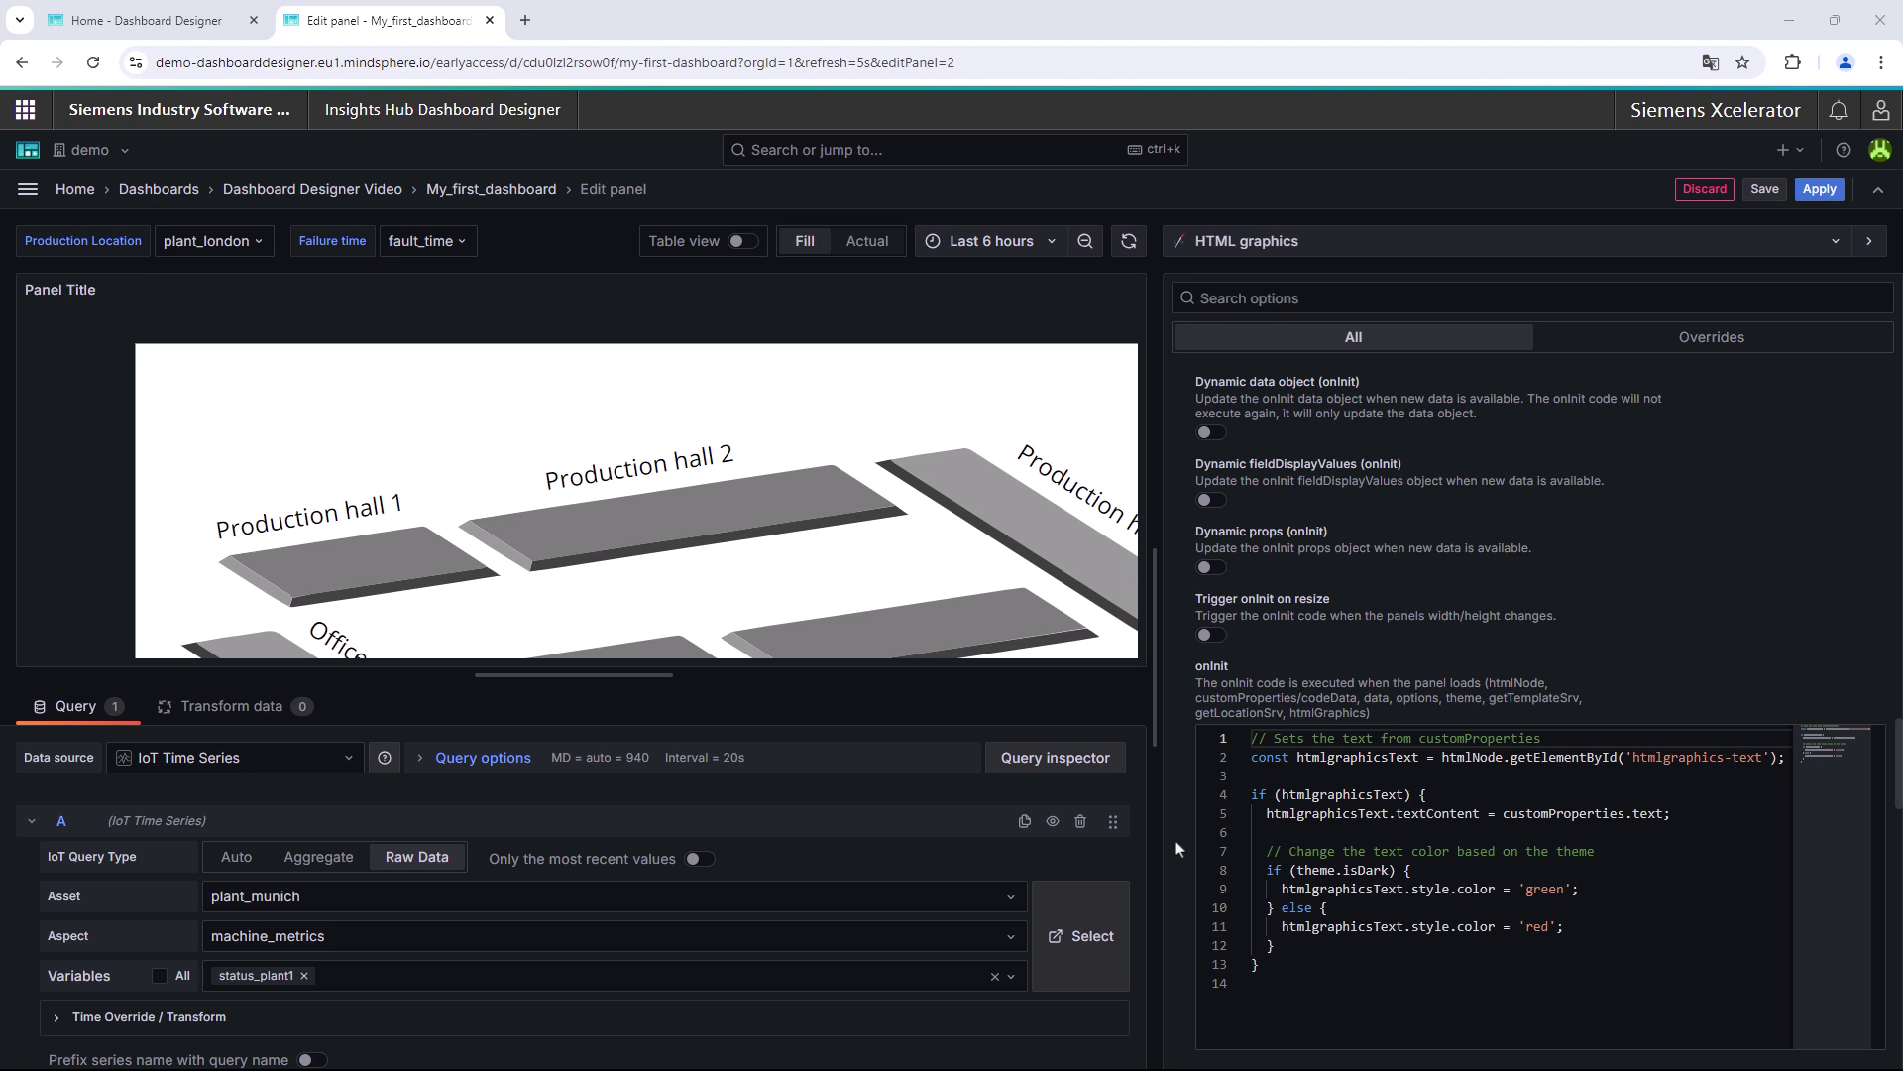
scroll(1177, 847, "up", 3)
scroll(1176, 848, "up", 2)
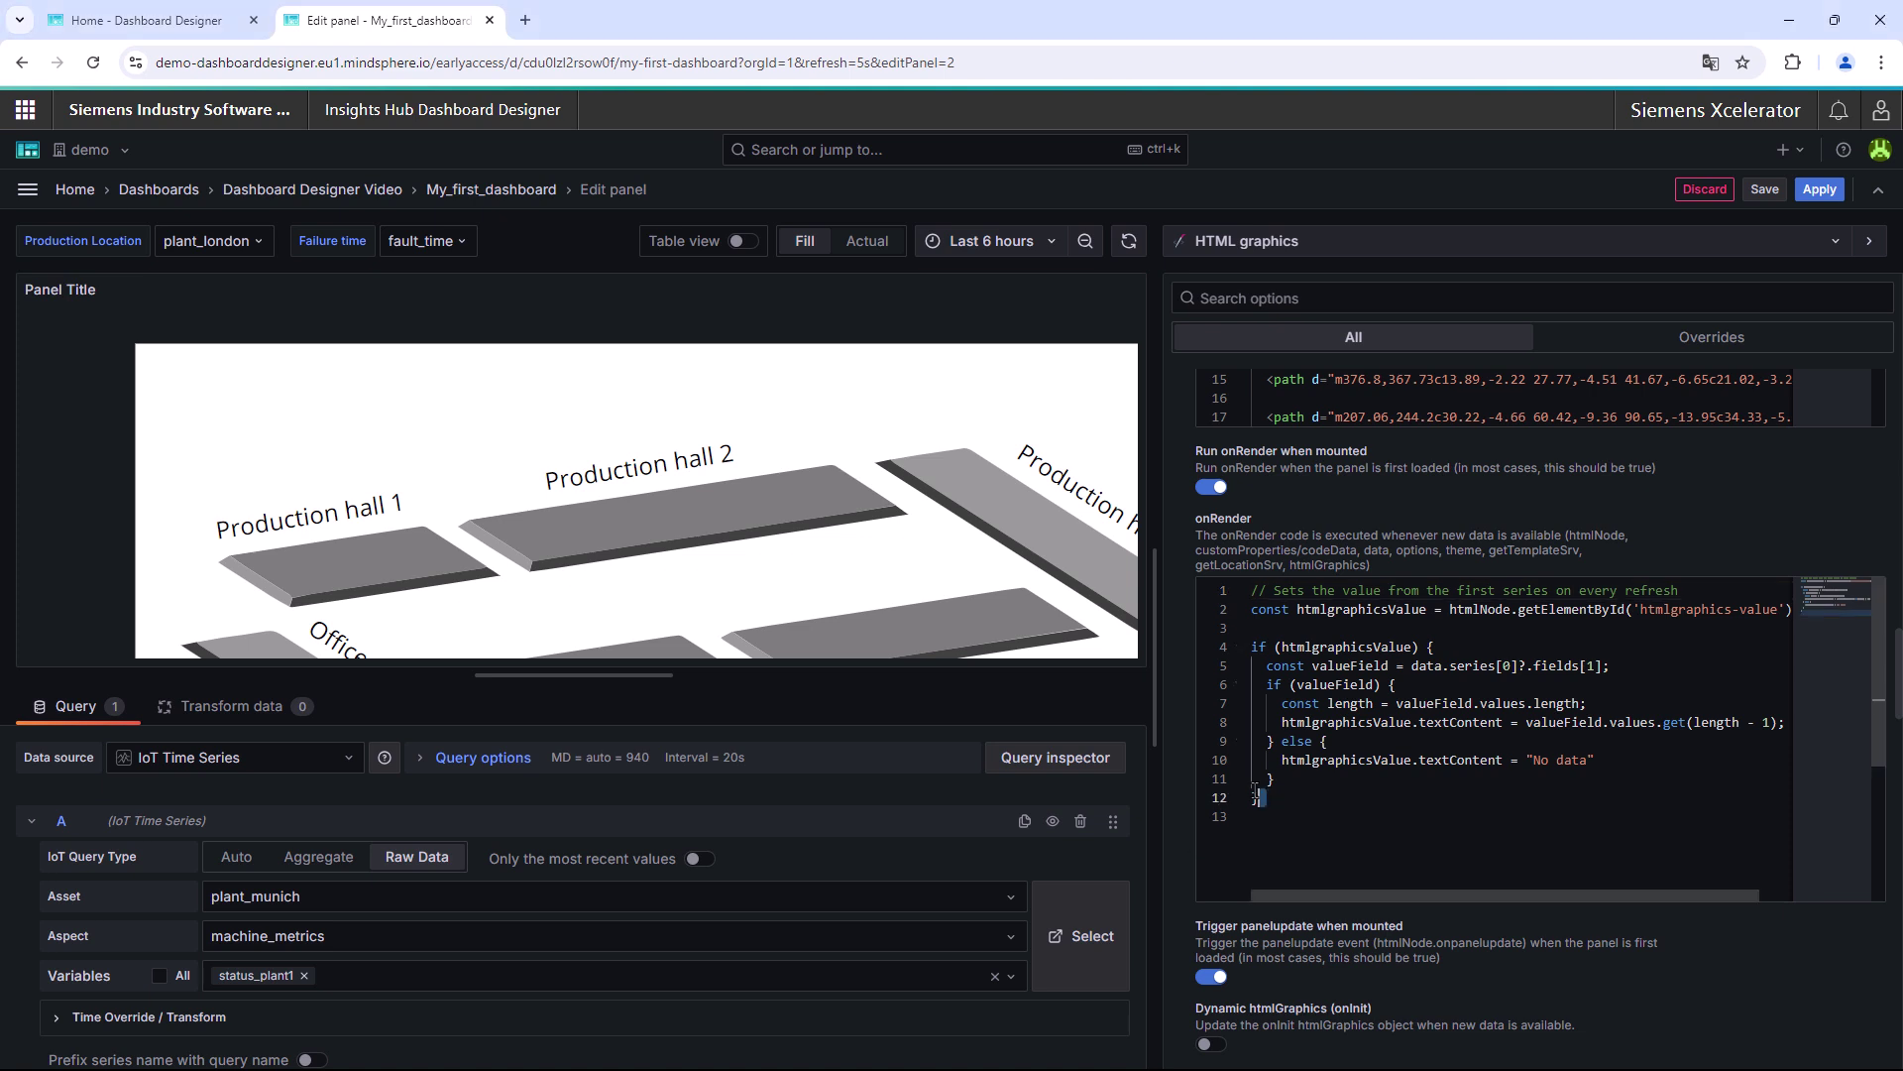
Step: Replace the sample onRender code with the status_prod_1 assignment, console.log, and svg_prod2 lookup
left_click_drag(1273, 803, 1243, 597)
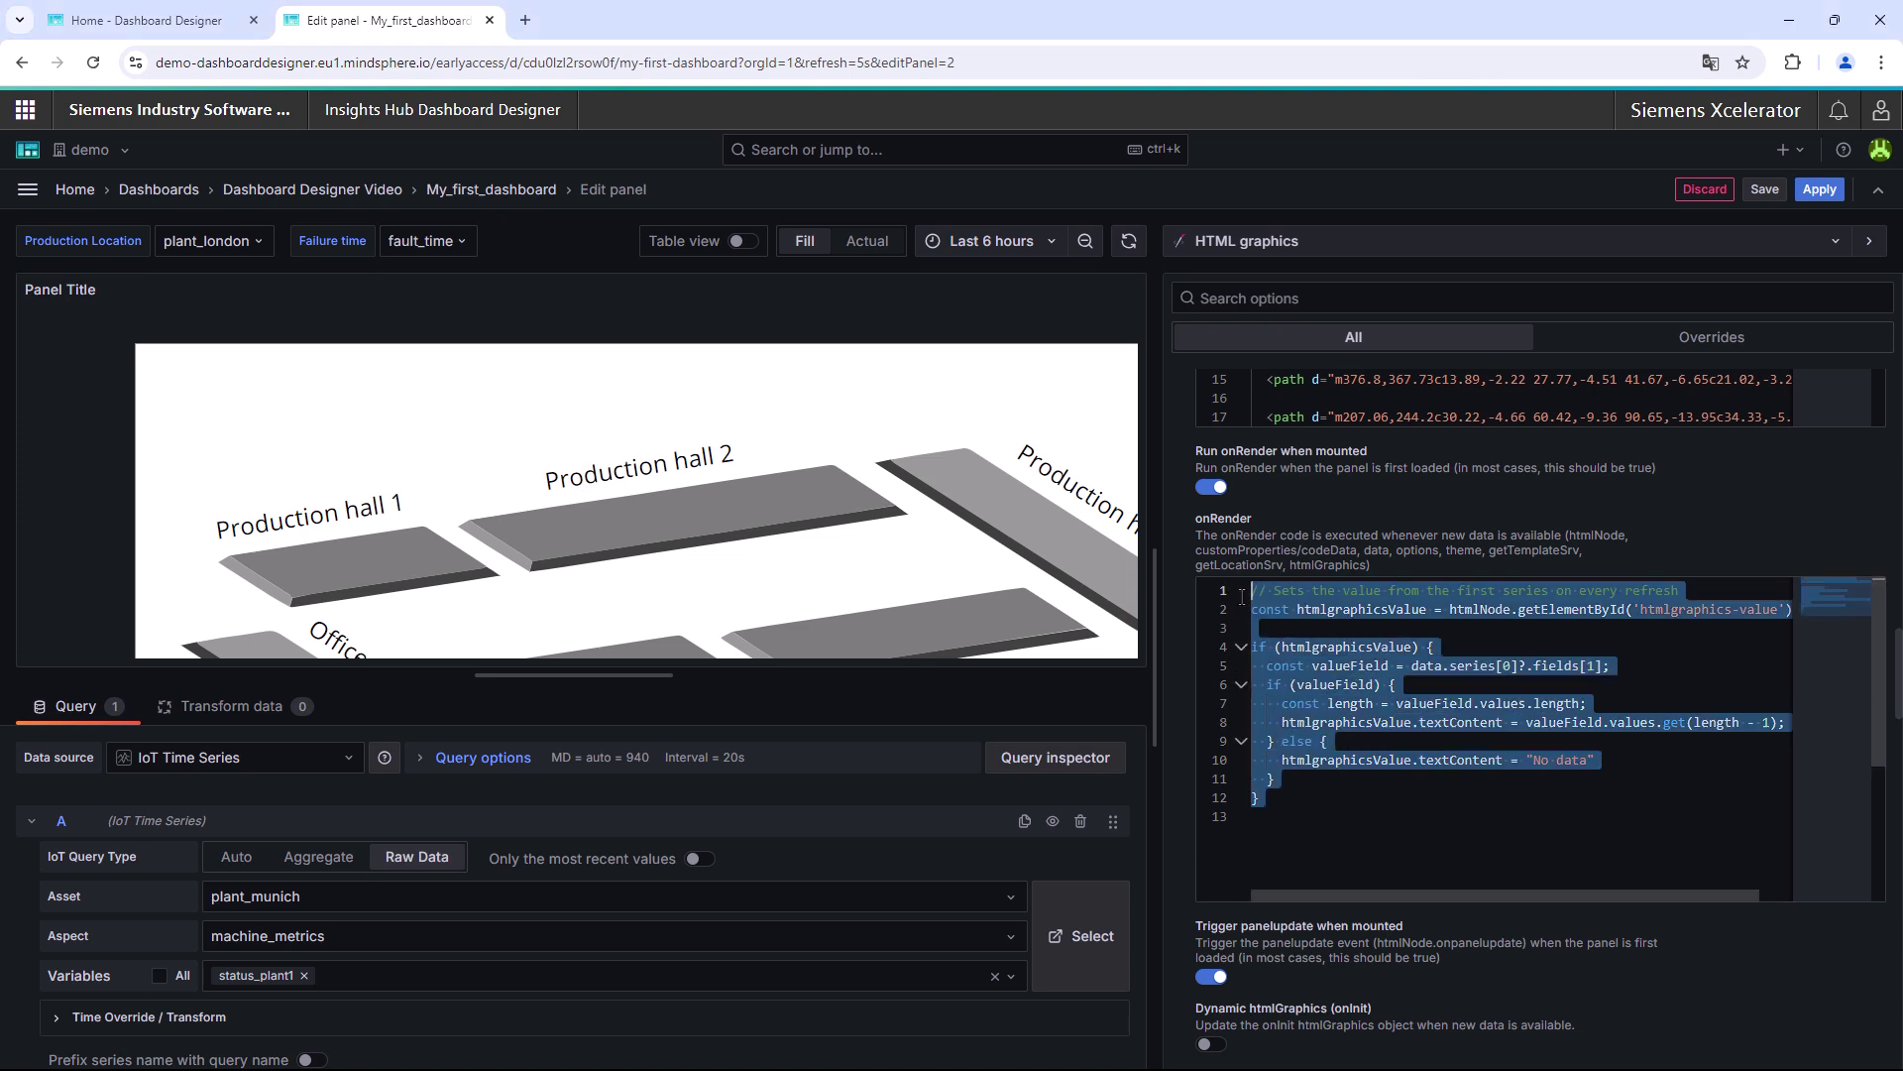
key("BackSpace")
type("let")
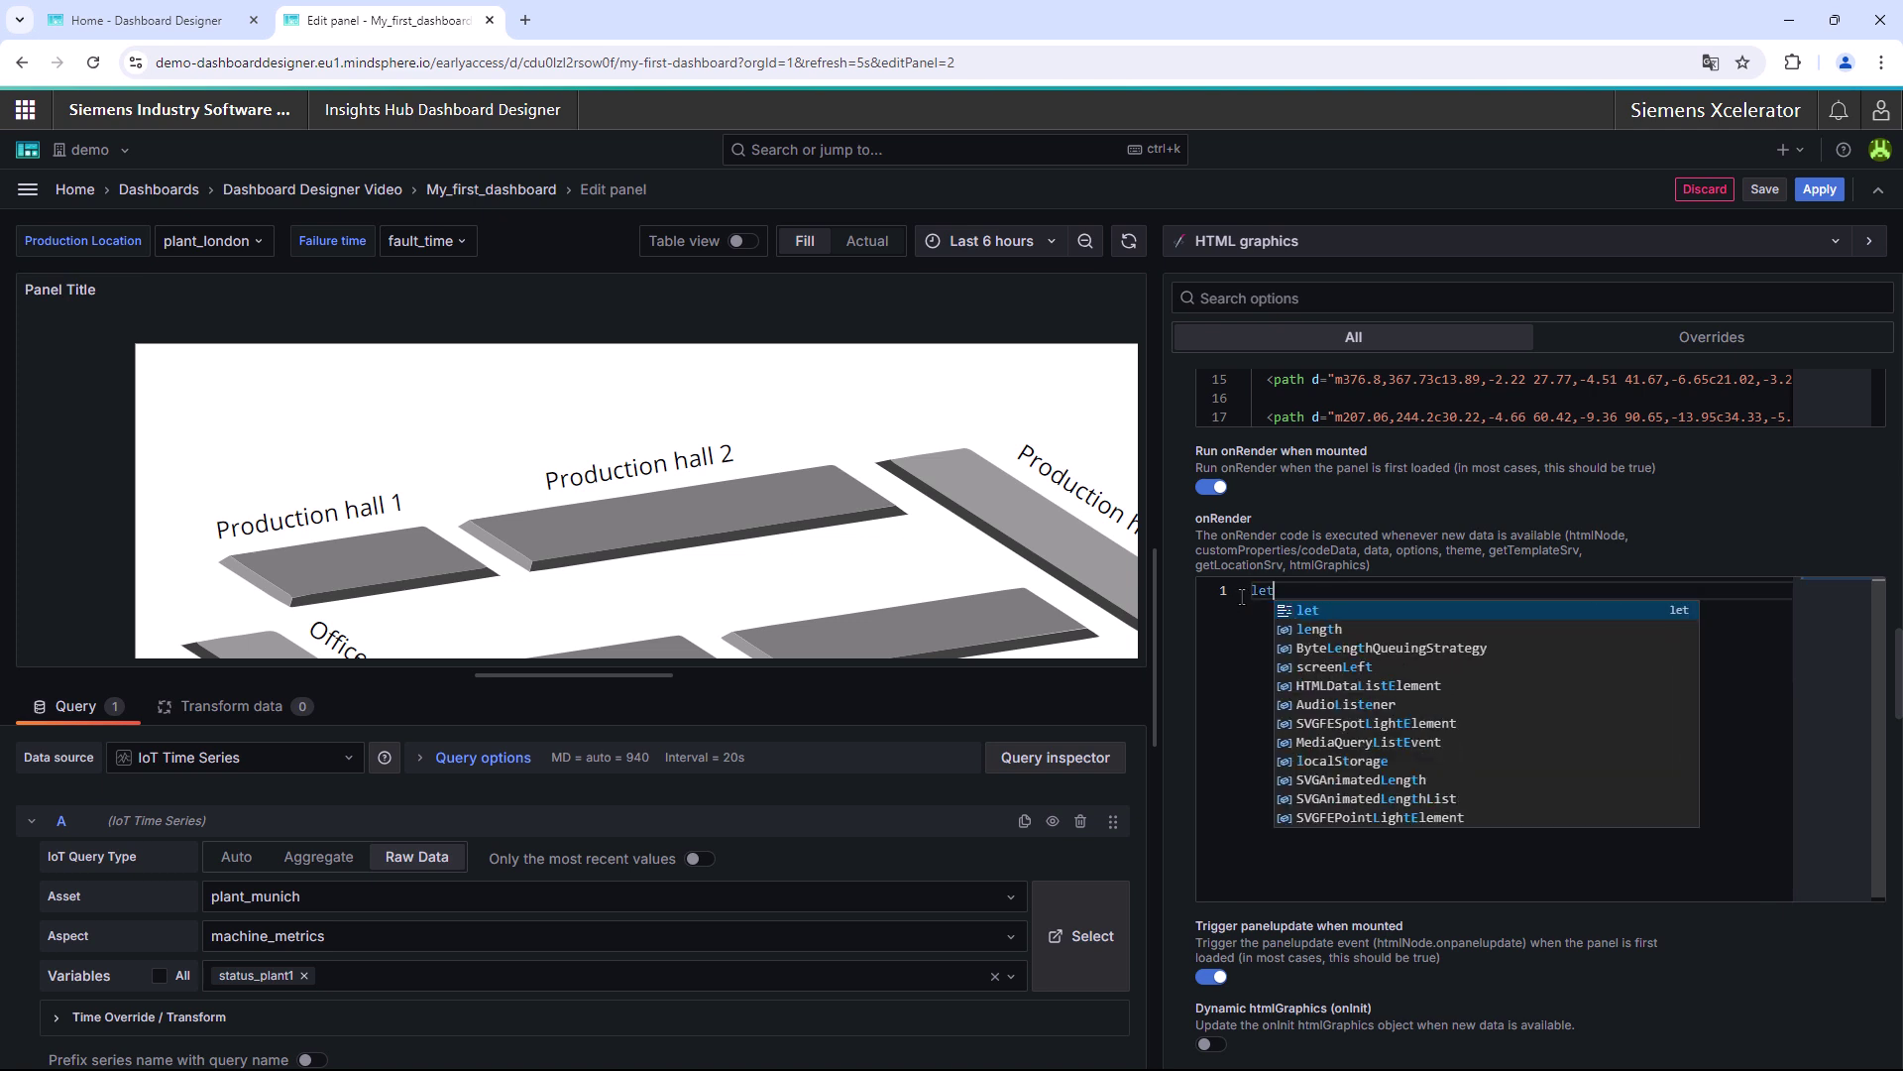
type(" status_prod")
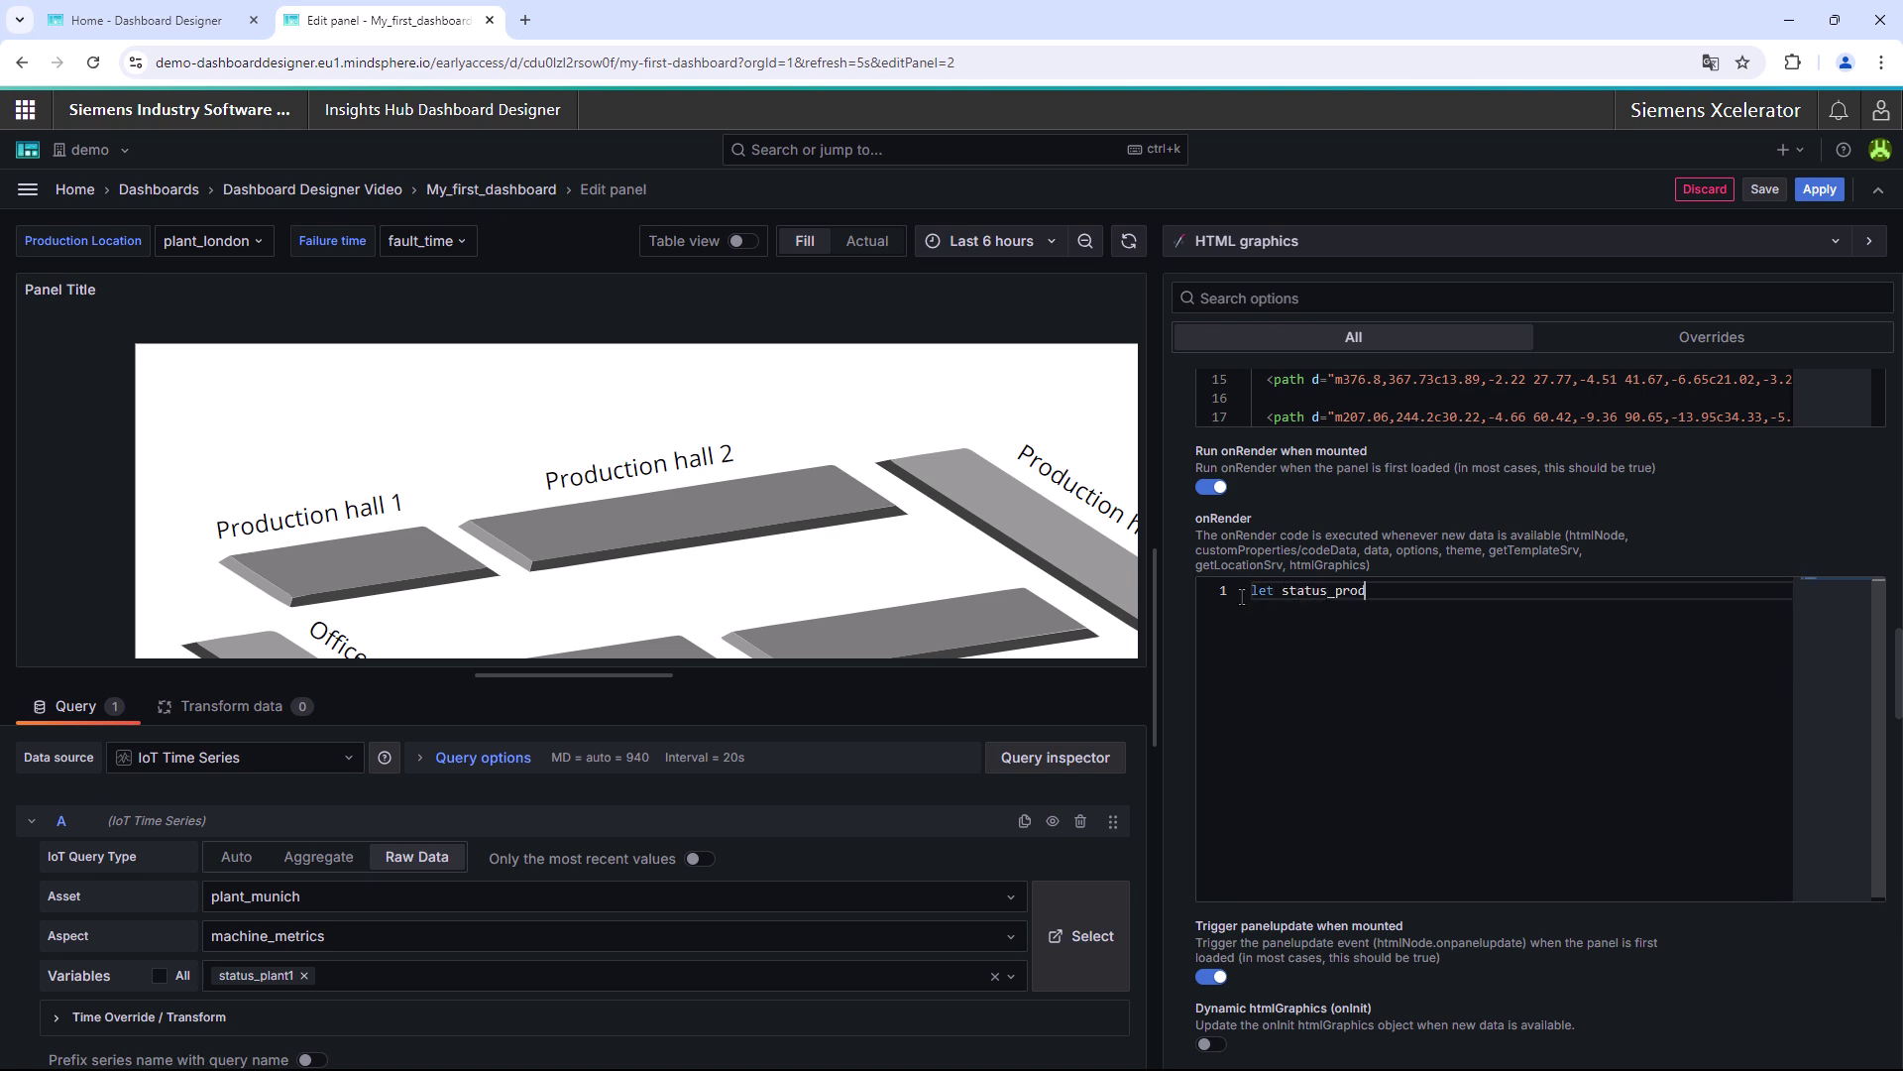
type("_1 = data.s")
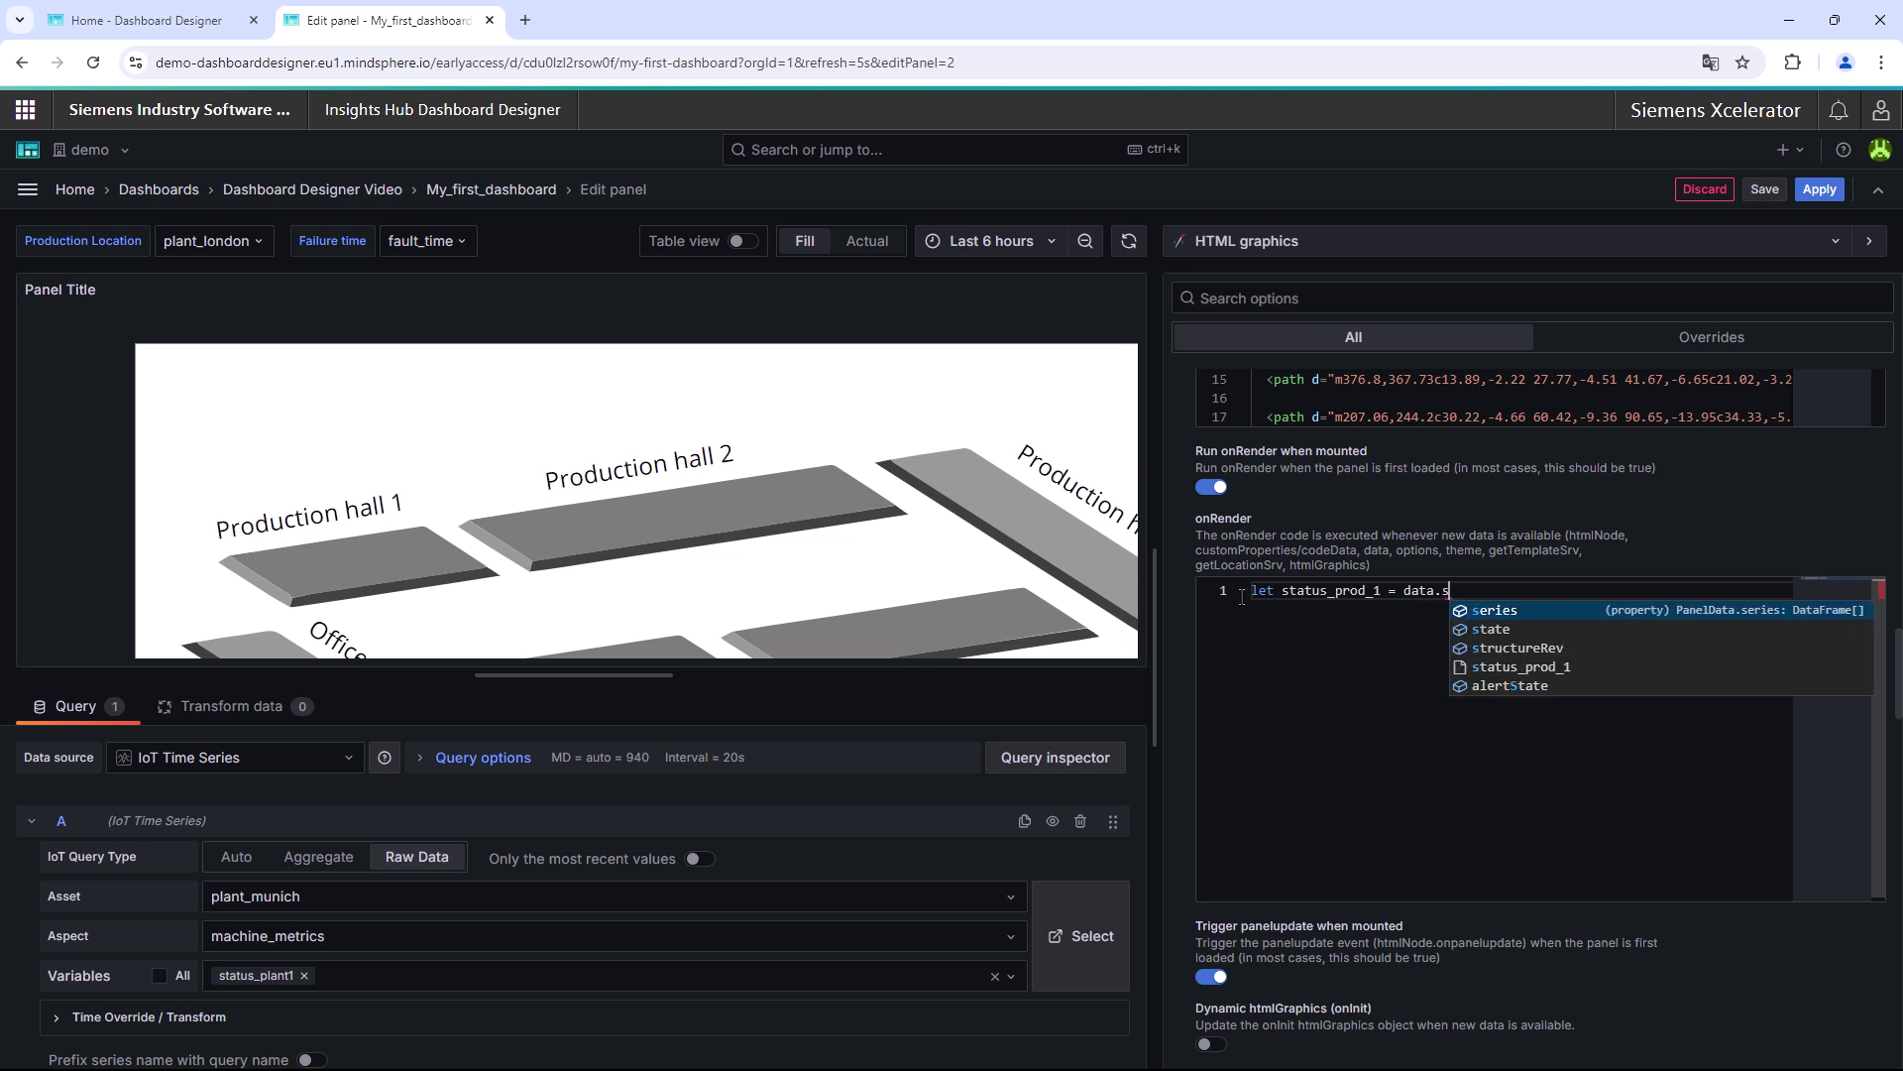
type("eries[0].fie")
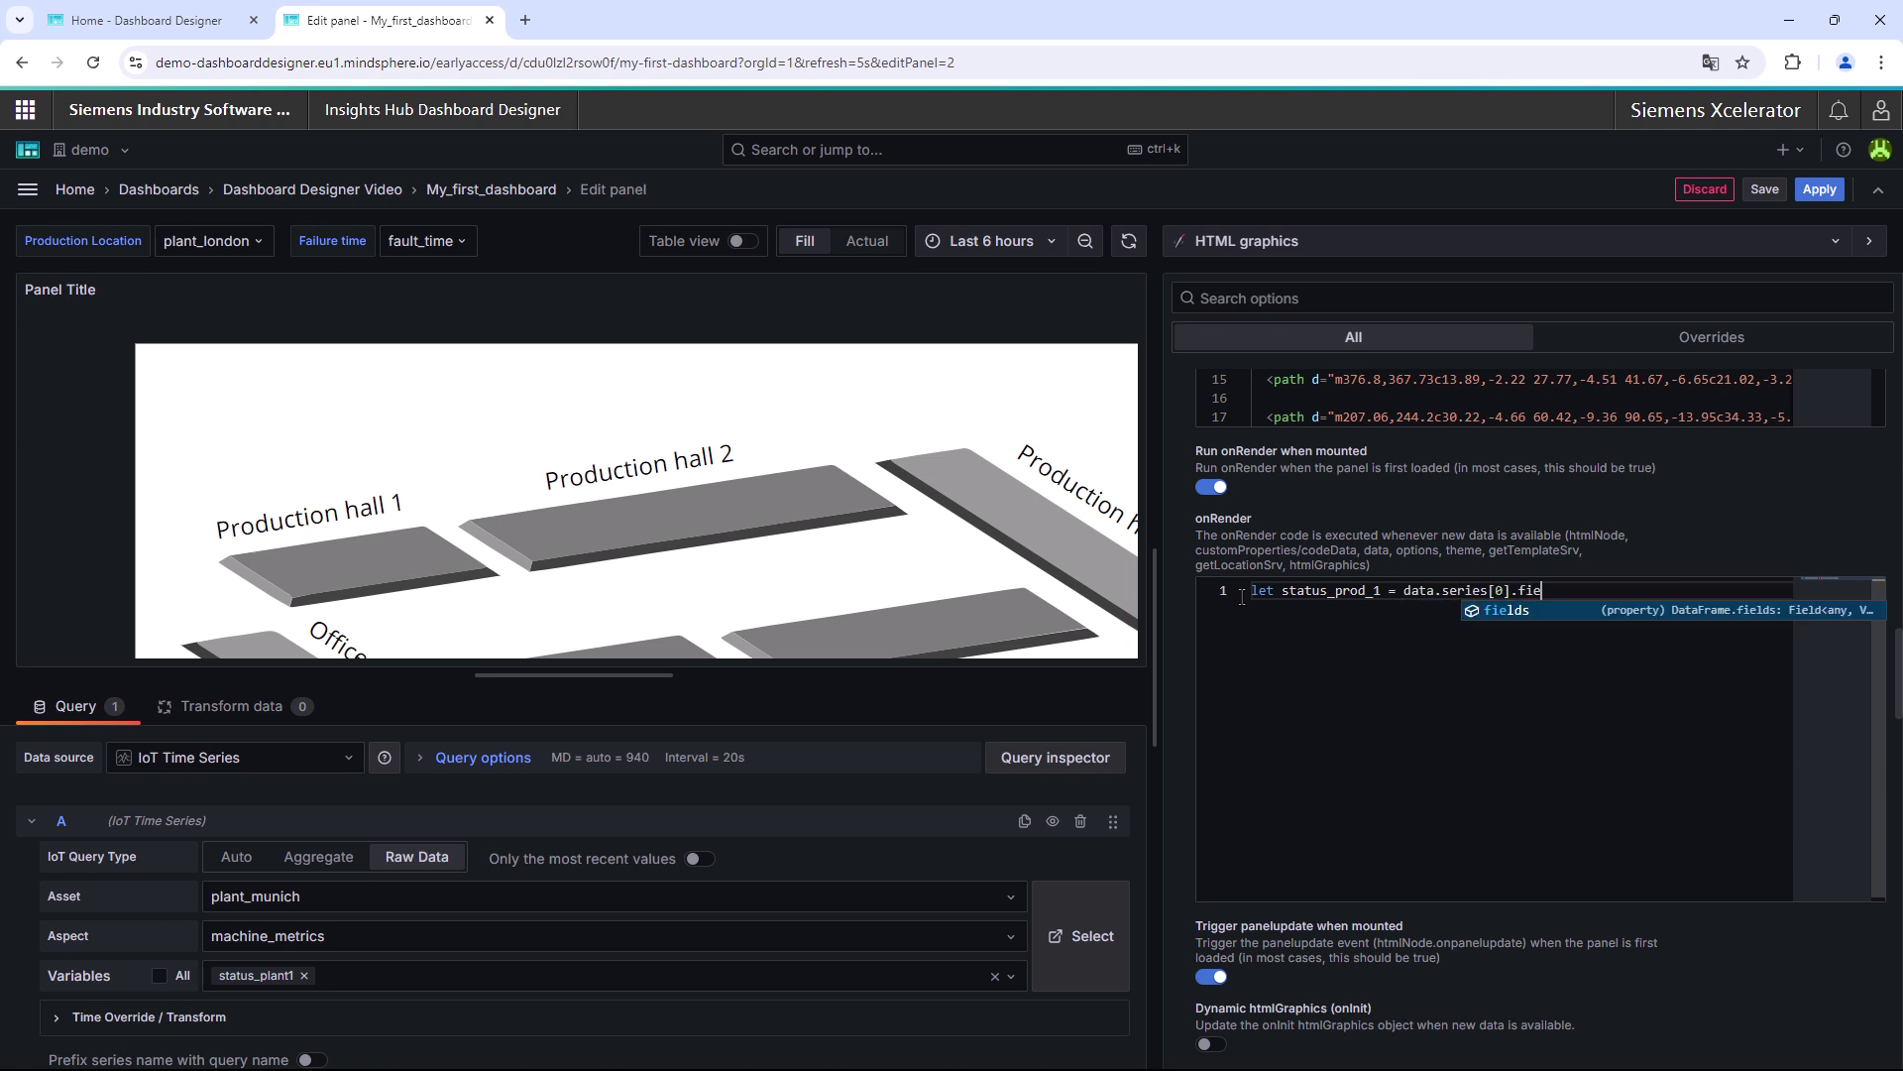
type("lds[1].values")
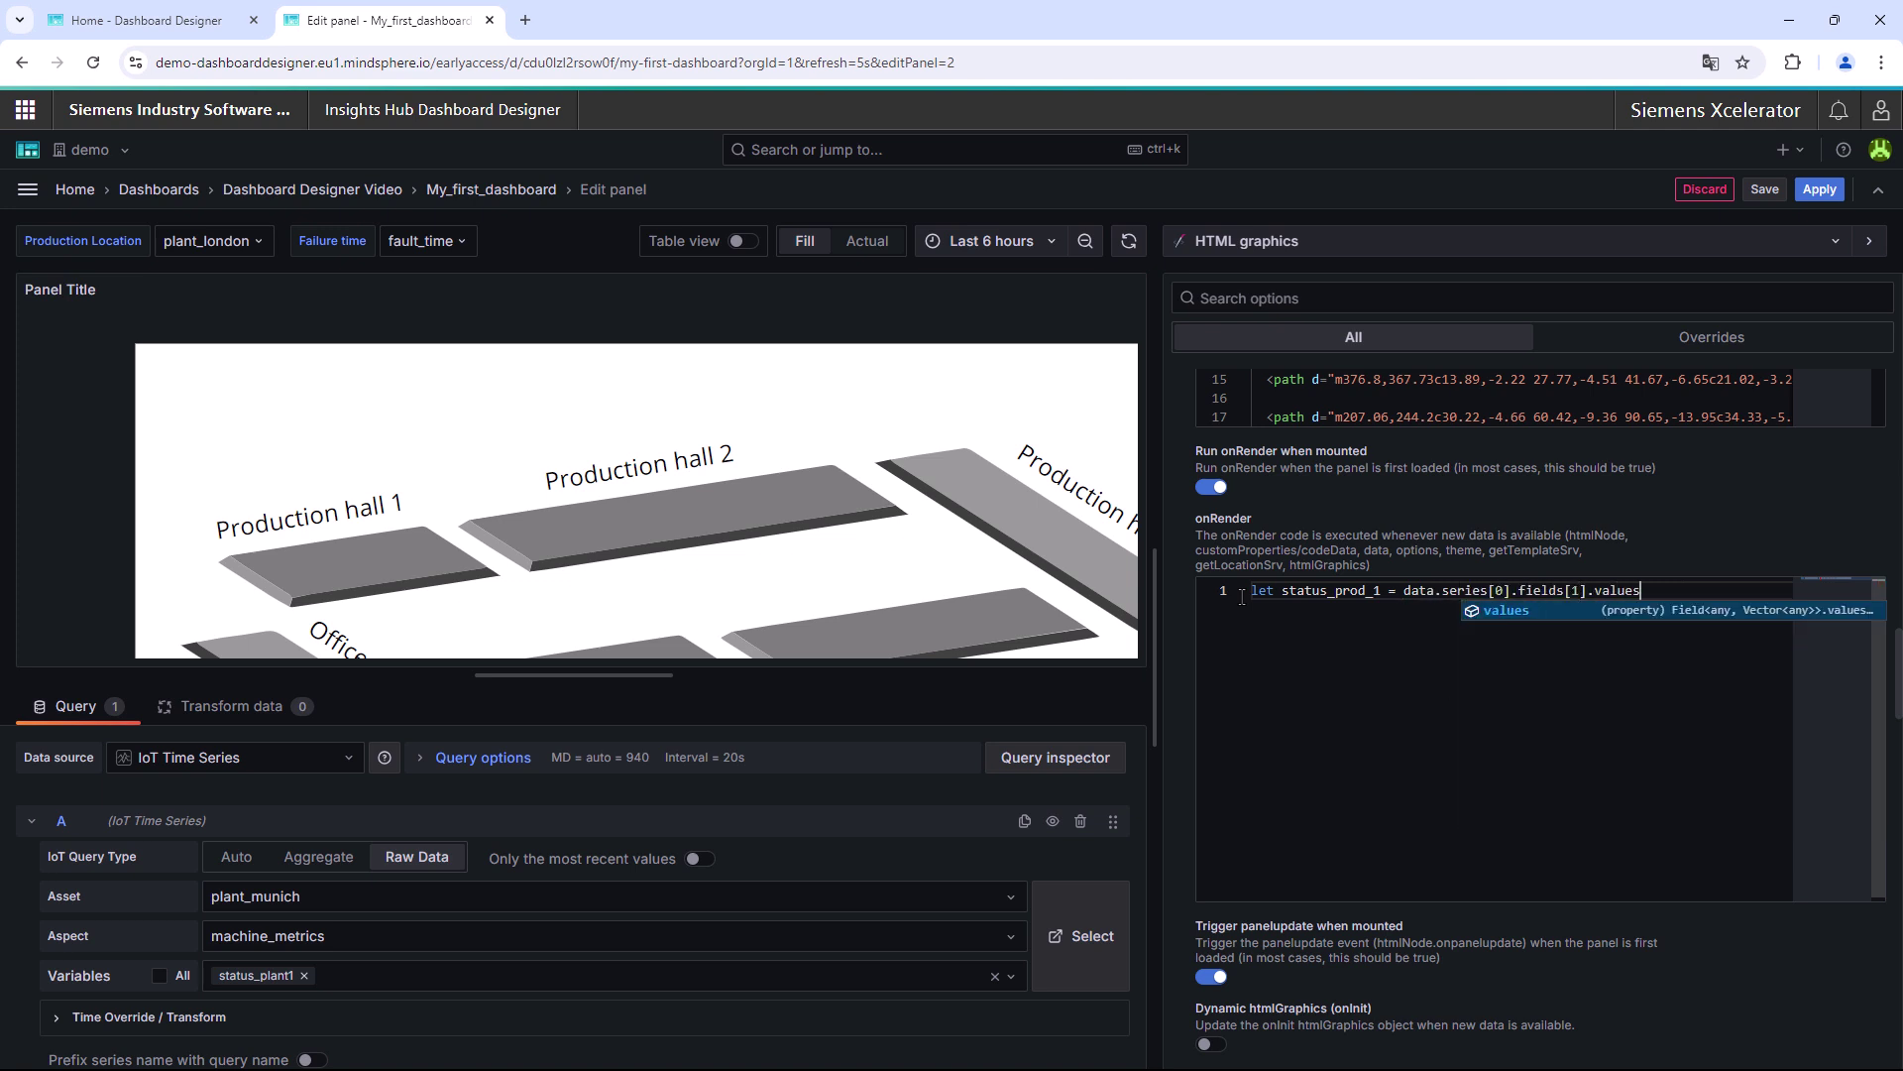
type("[0]")
type(";")
key("Return")
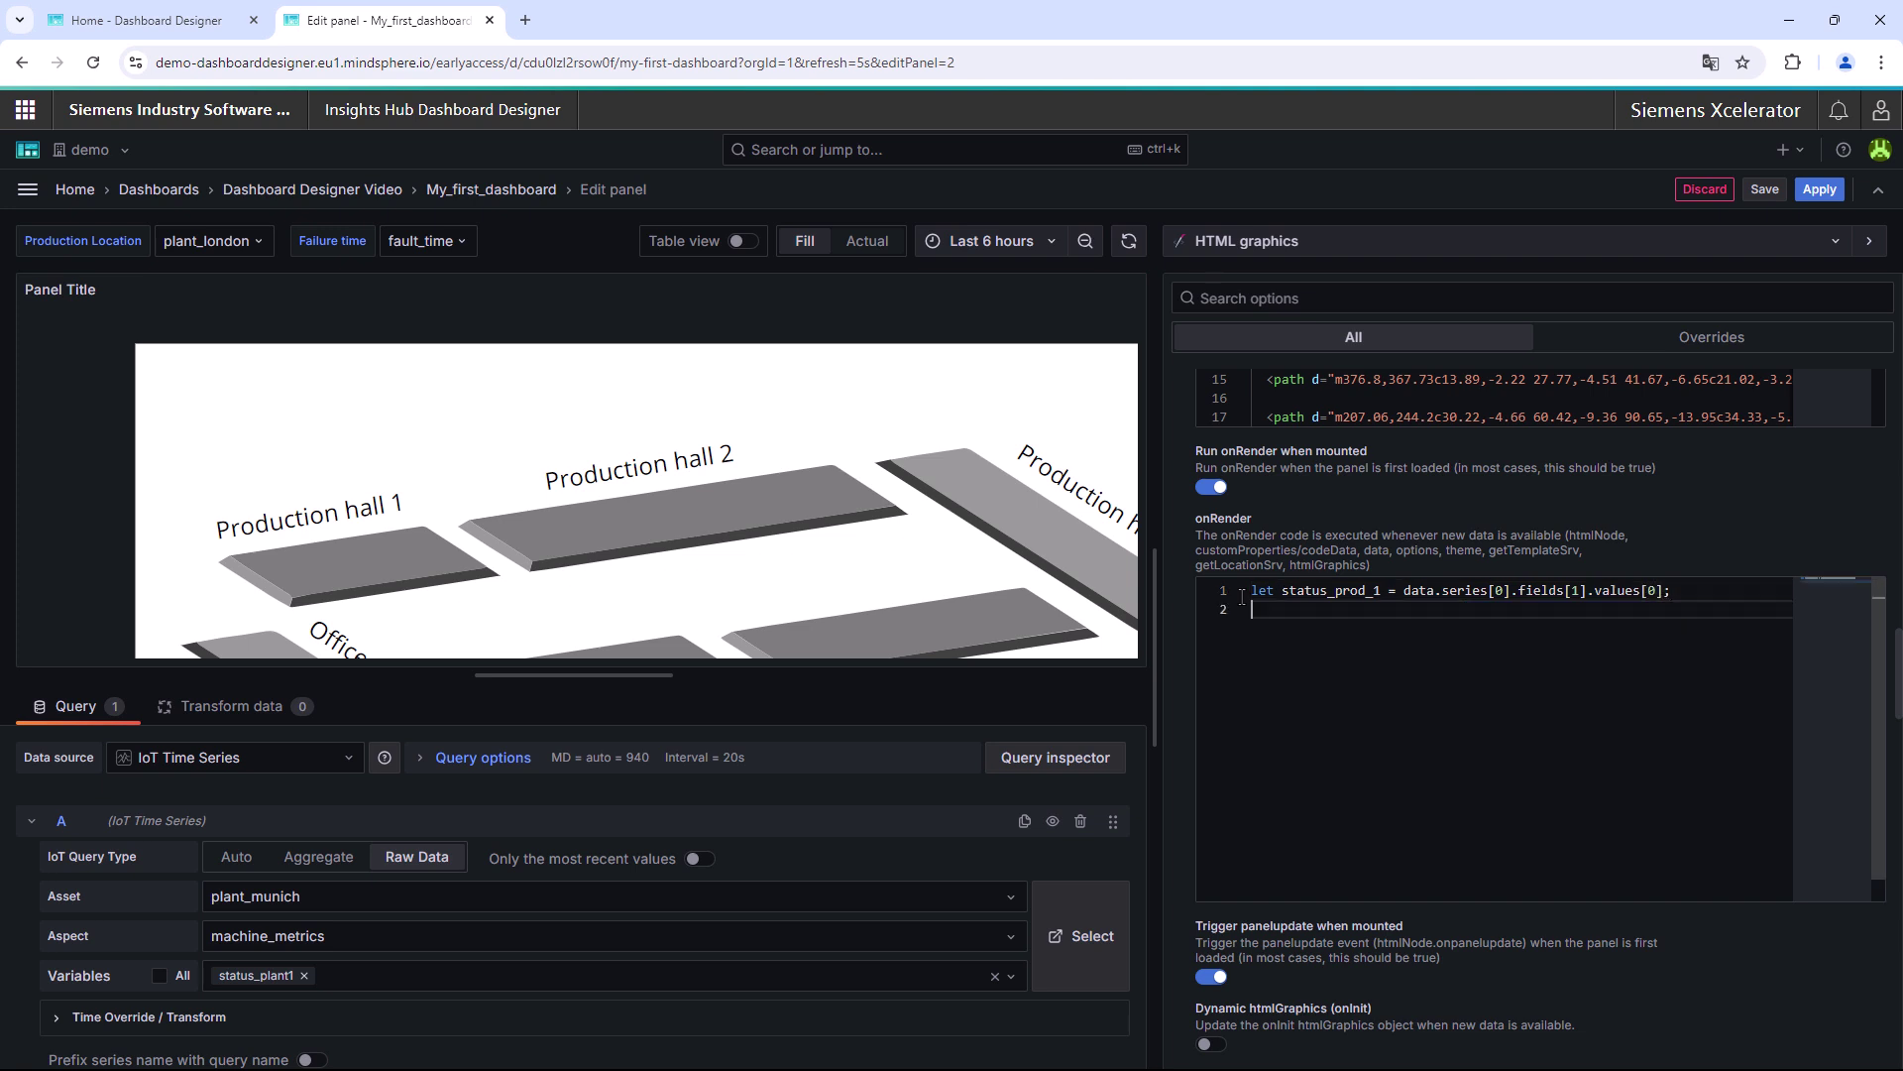
key("Return")
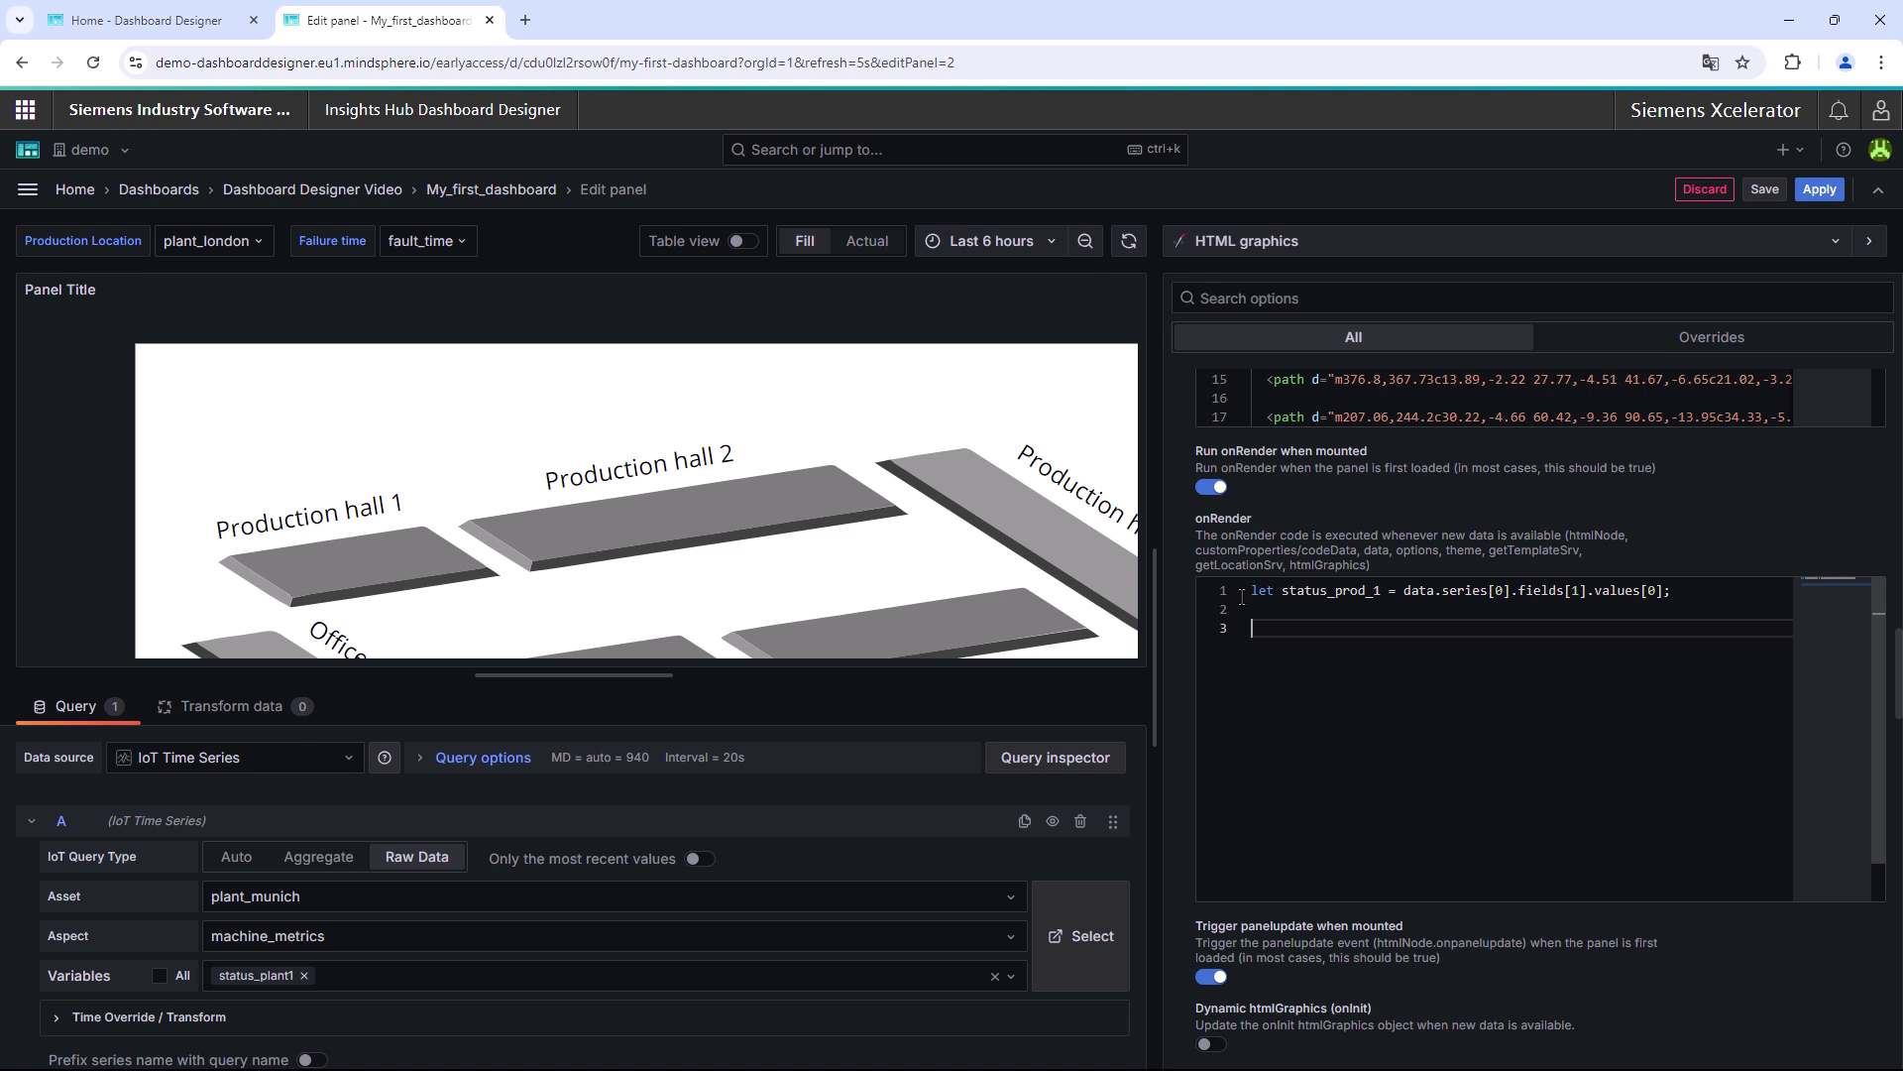
type("console.log")
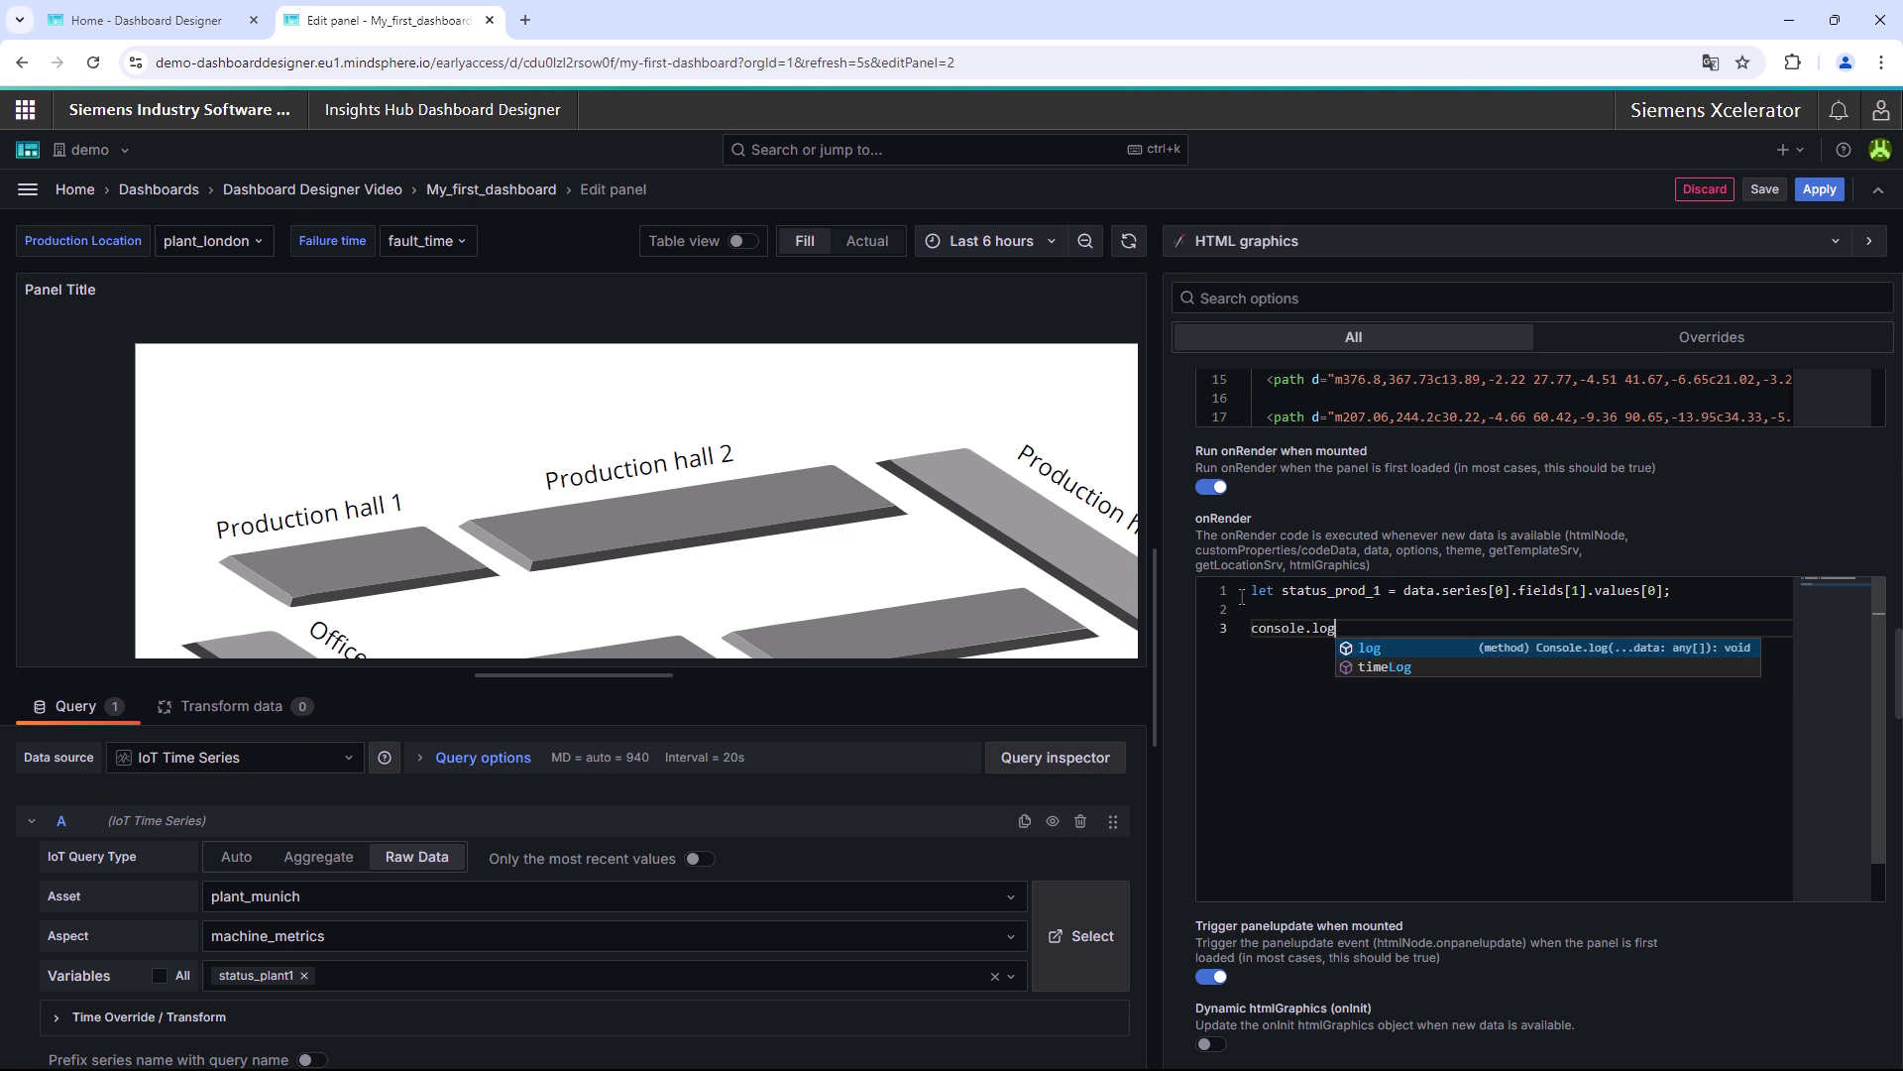
type("(")
key("Return")
key("Return")
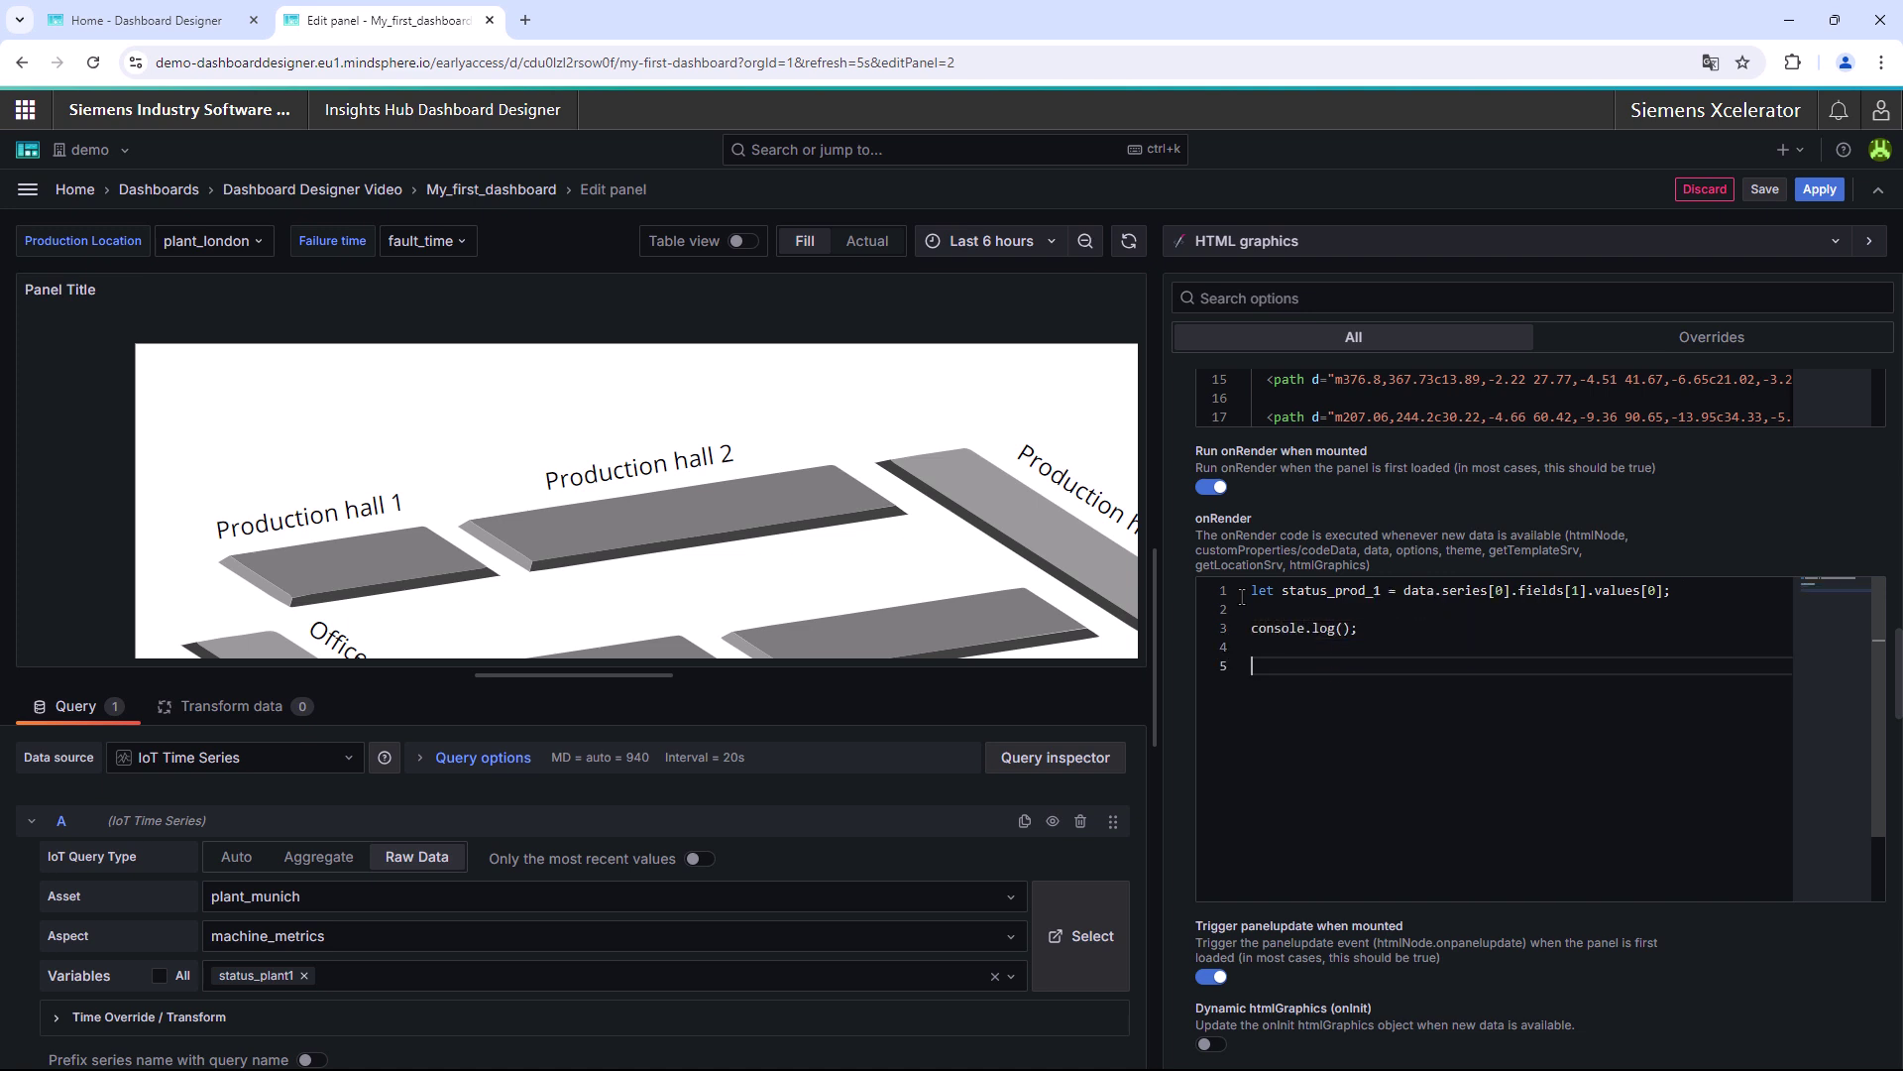
type("const svg_prod")
type("uction")
type("1 = html")
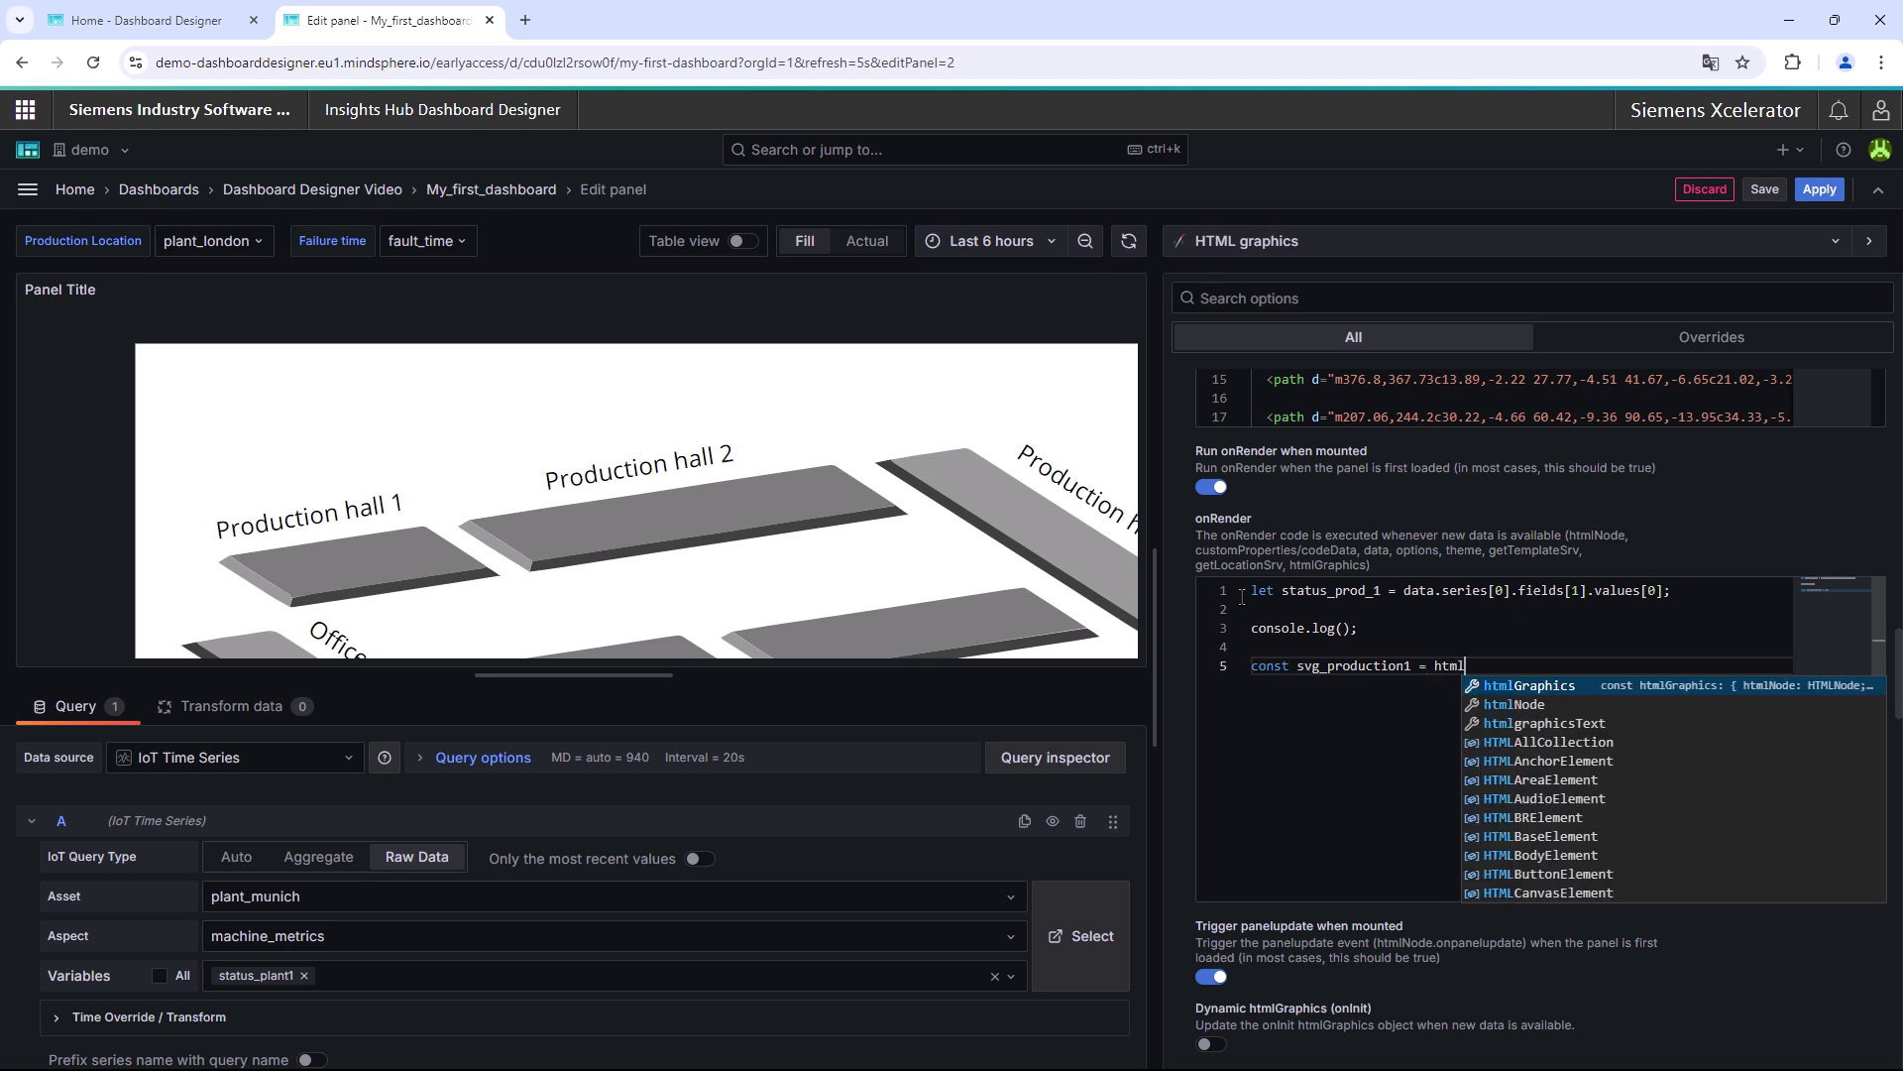
type("Node.getElementById")
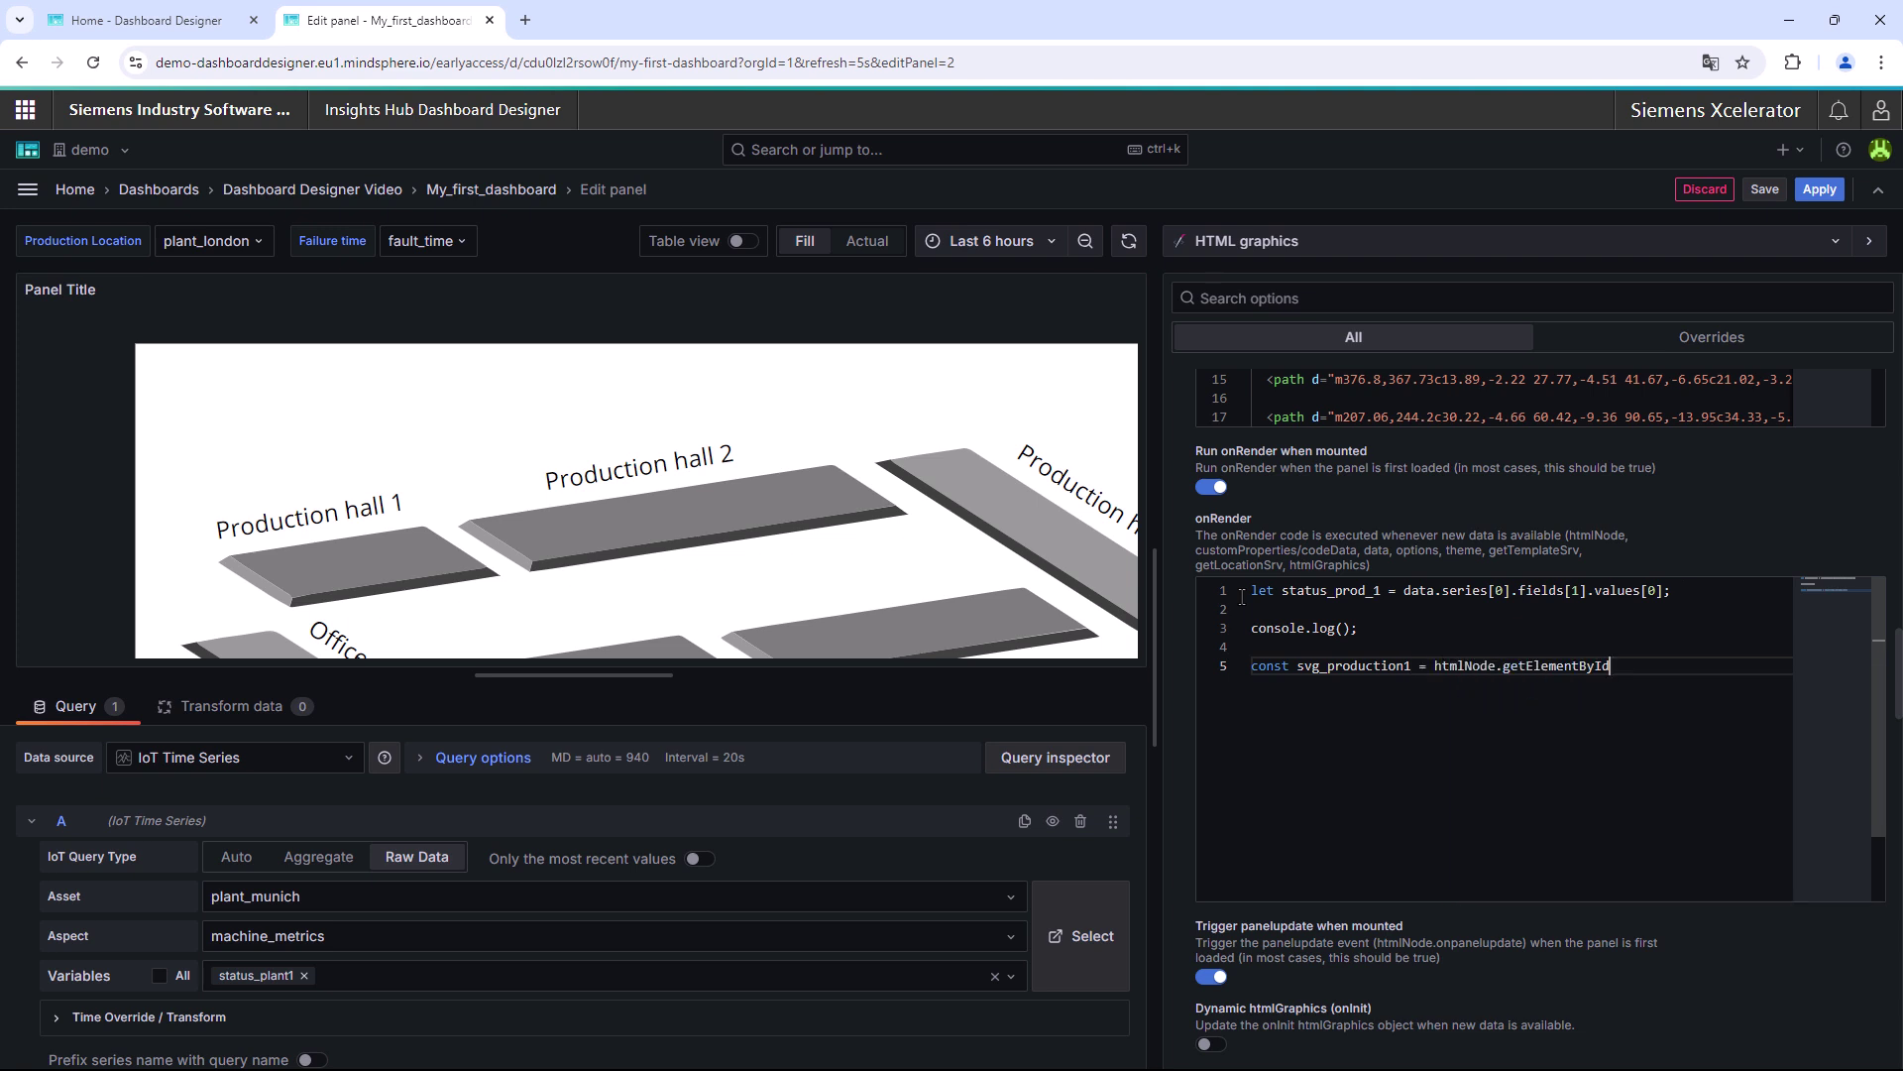
type("('svg_")
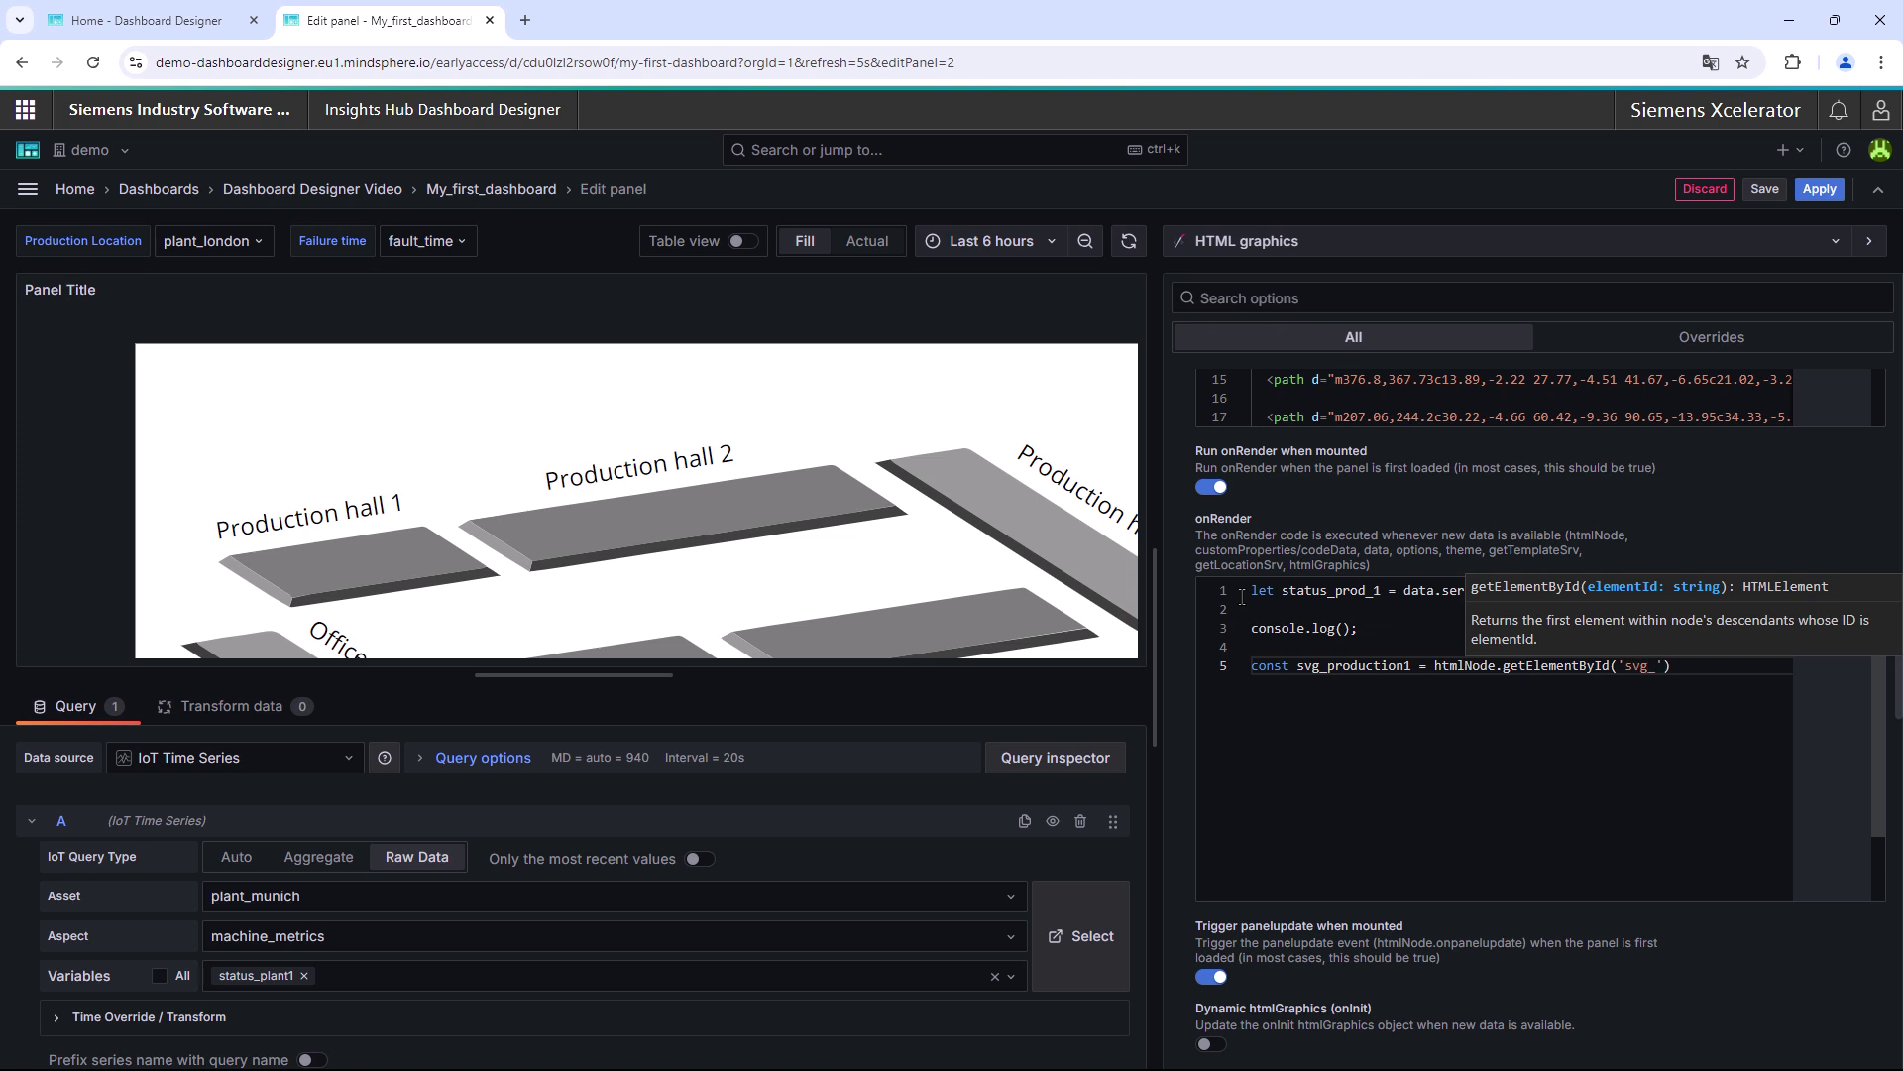
type("prod2');")
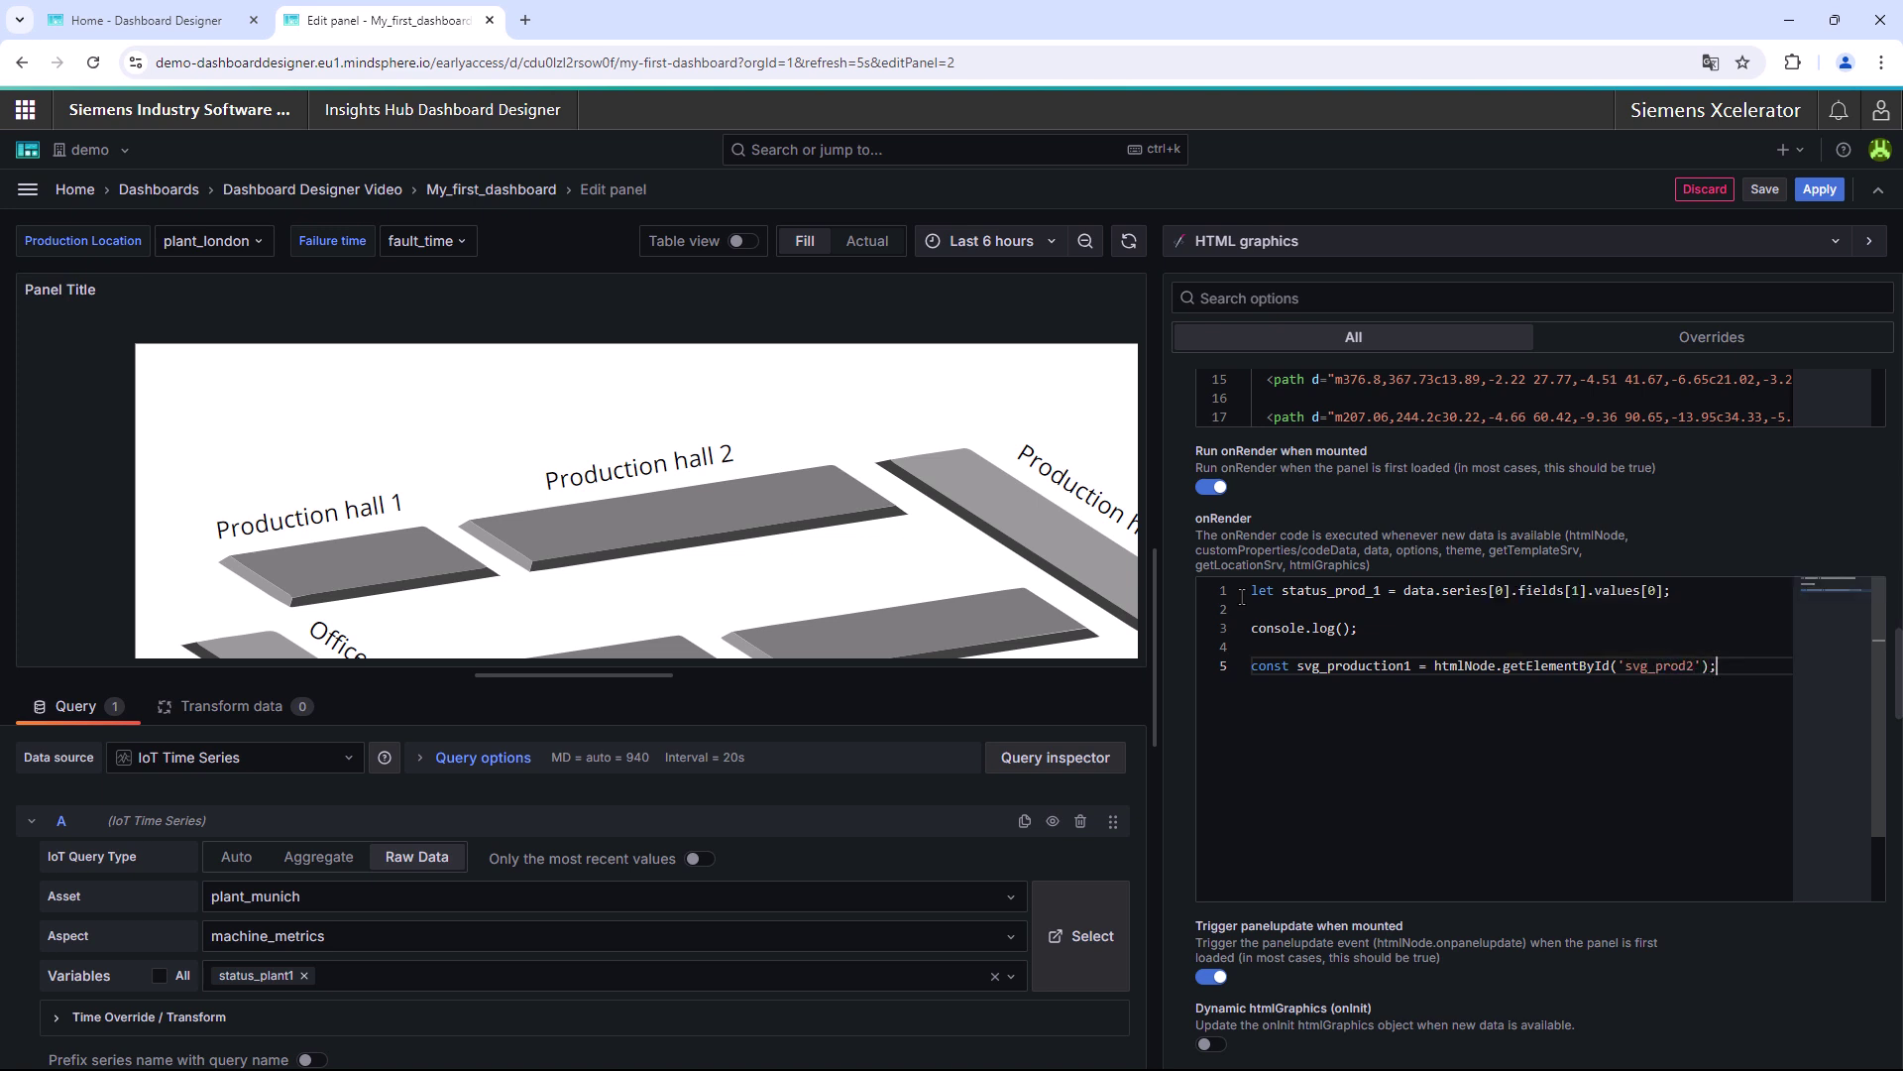
Step: Write setStatus with a switch whose true case sets fill to 'lightgreen' and breaks
key("Return")
key("Return")
type("function set")
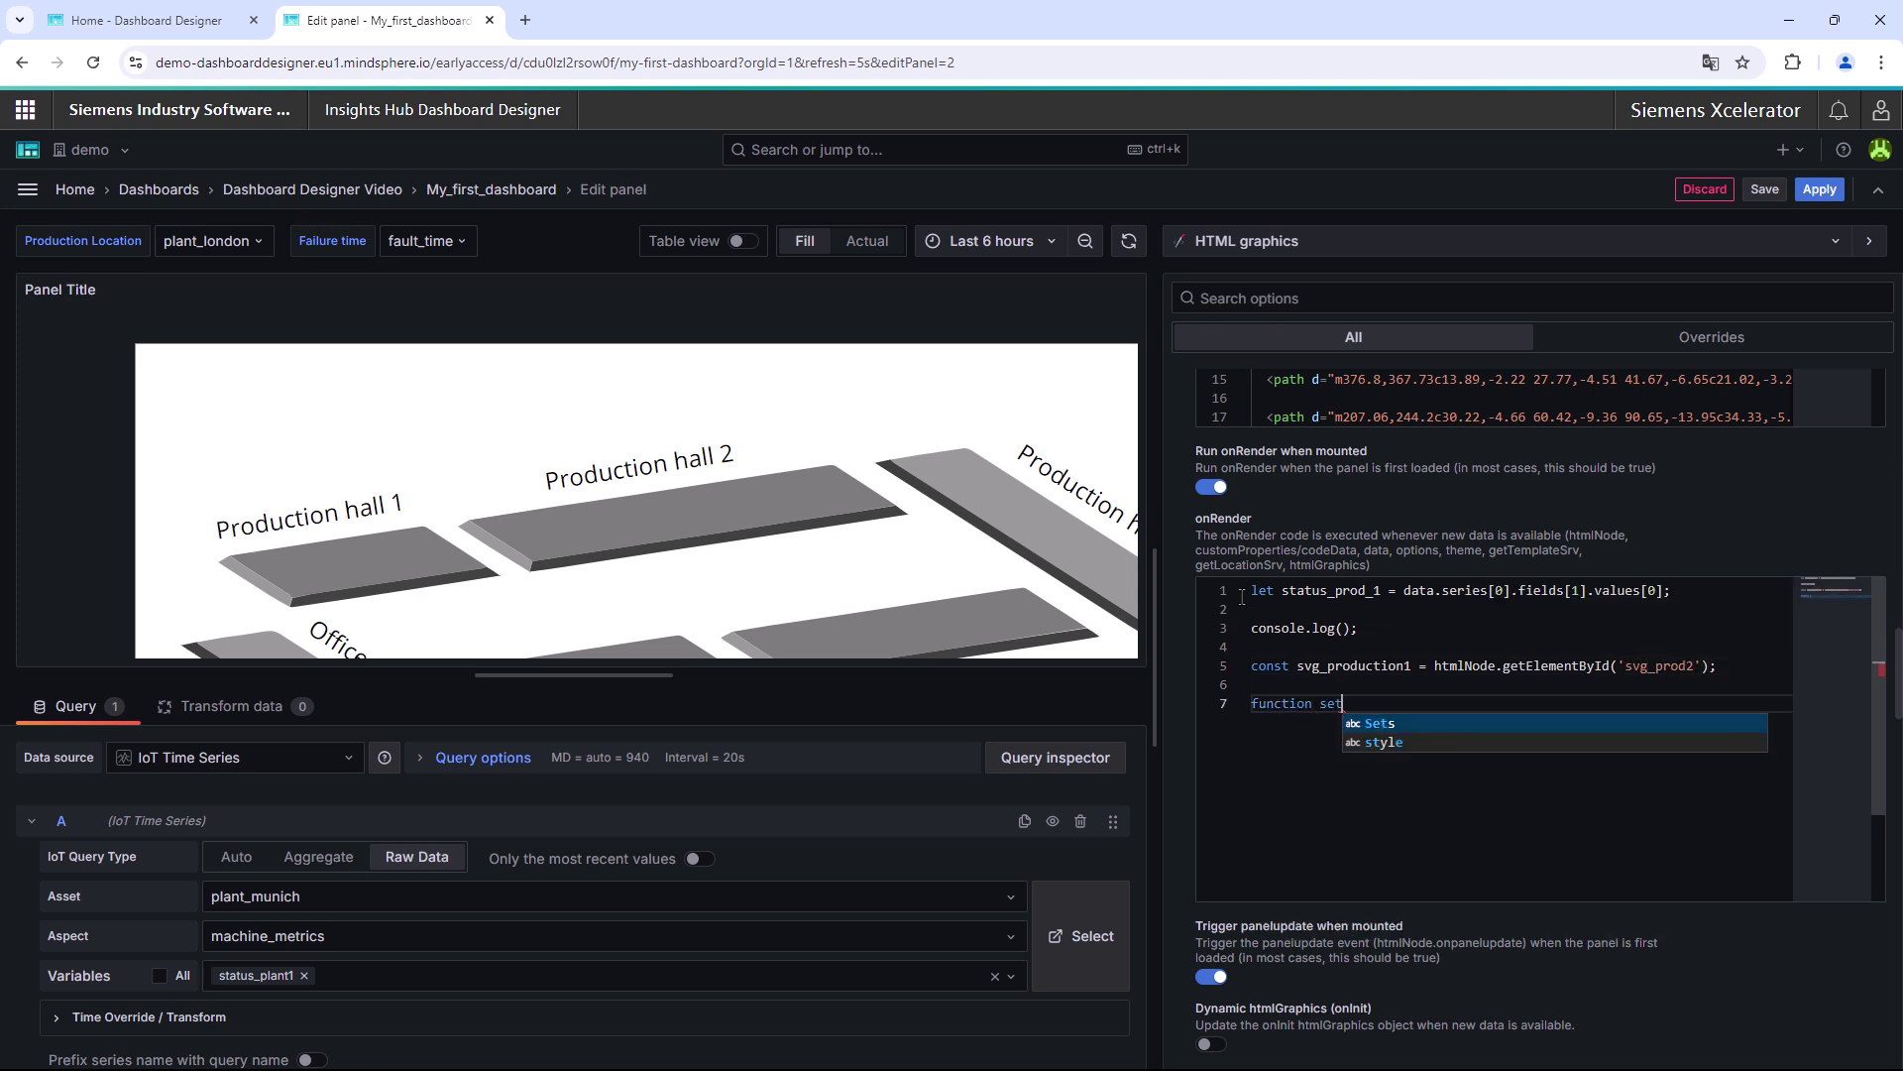
type("Status(ele")
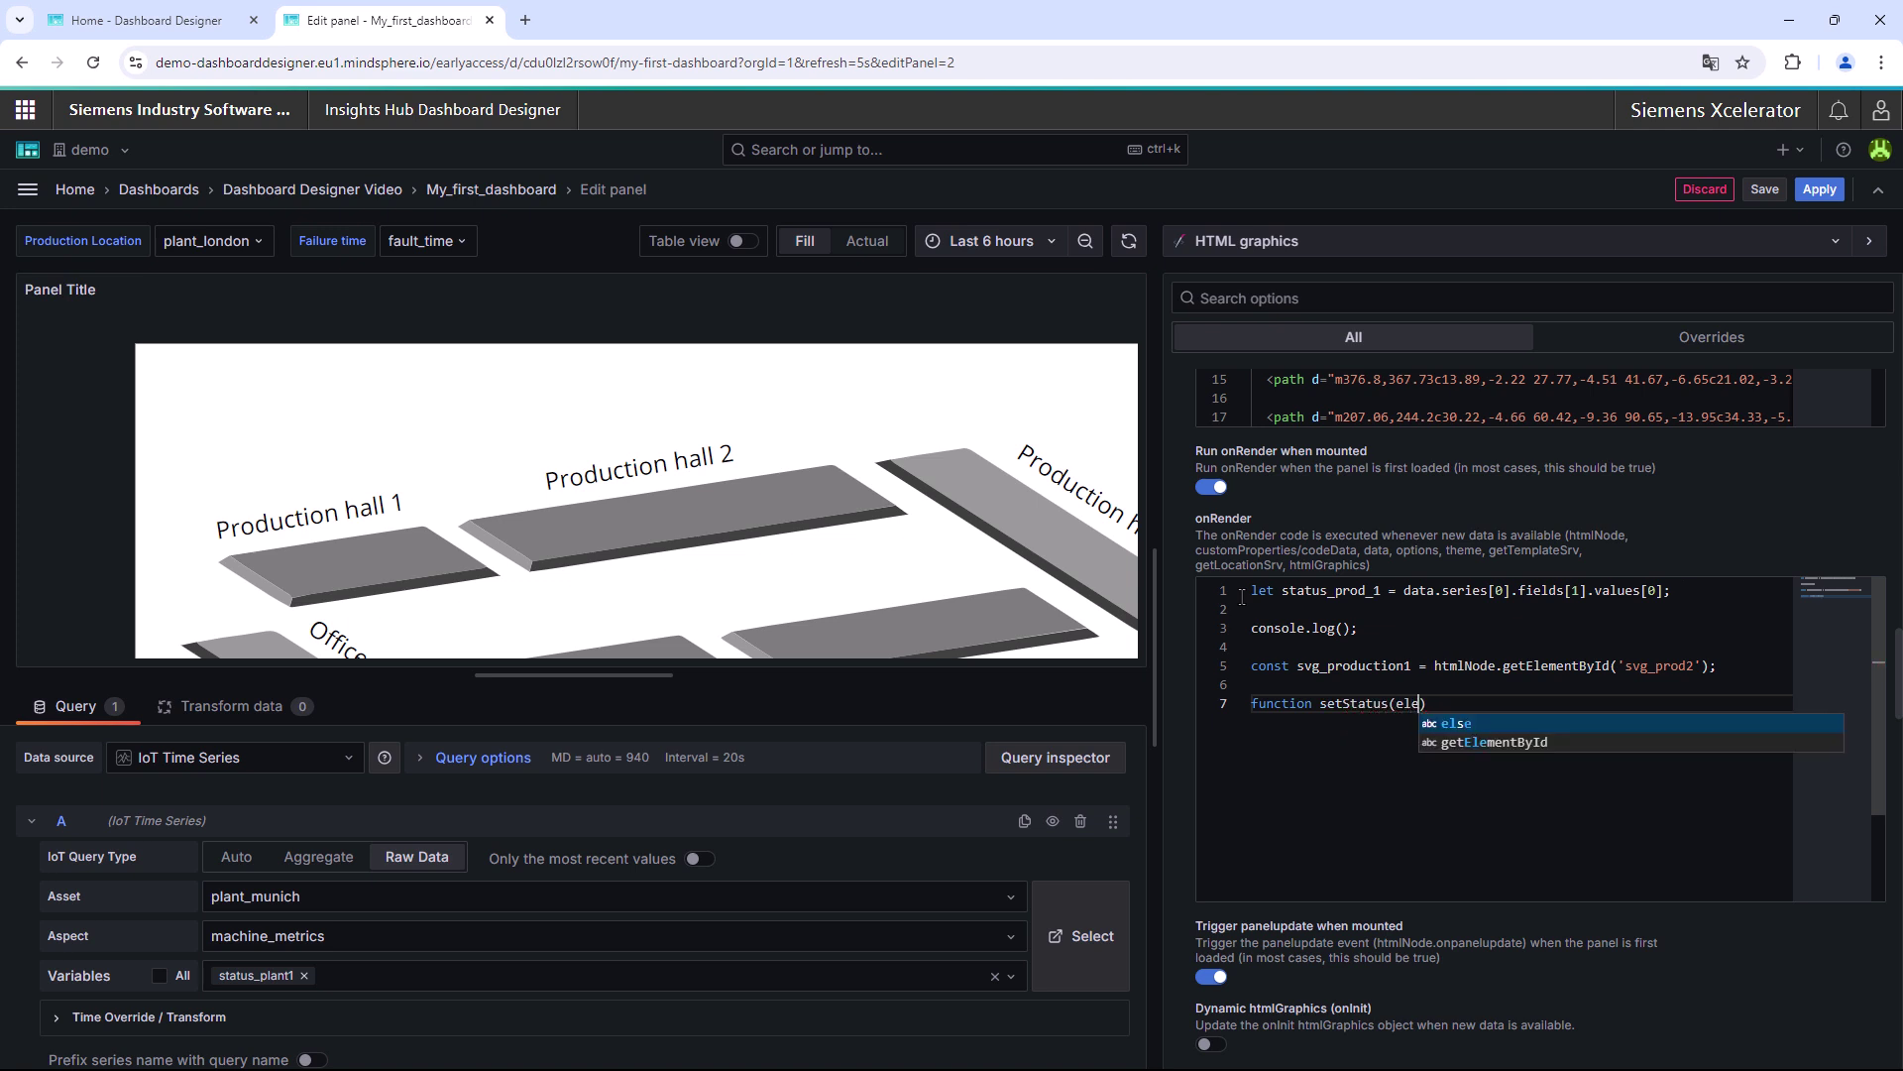
type("ment, stat")
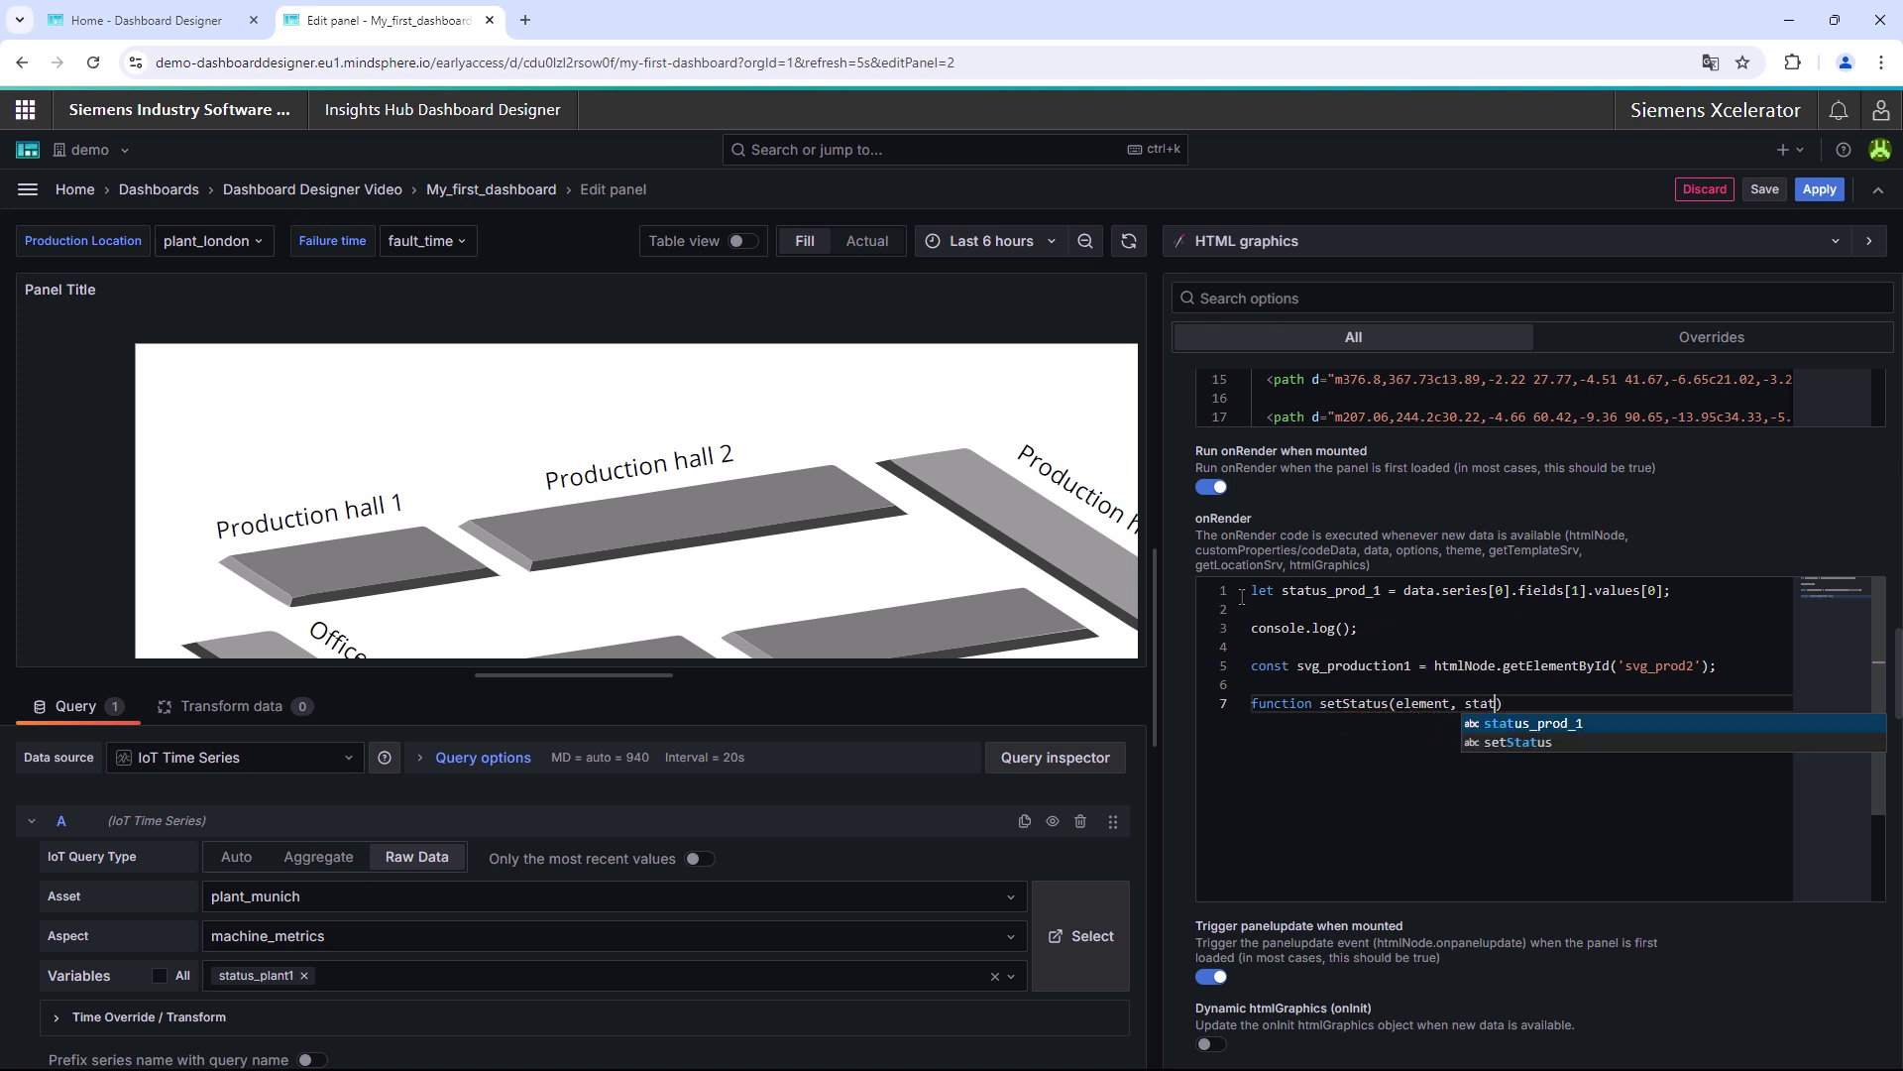
type("us){")
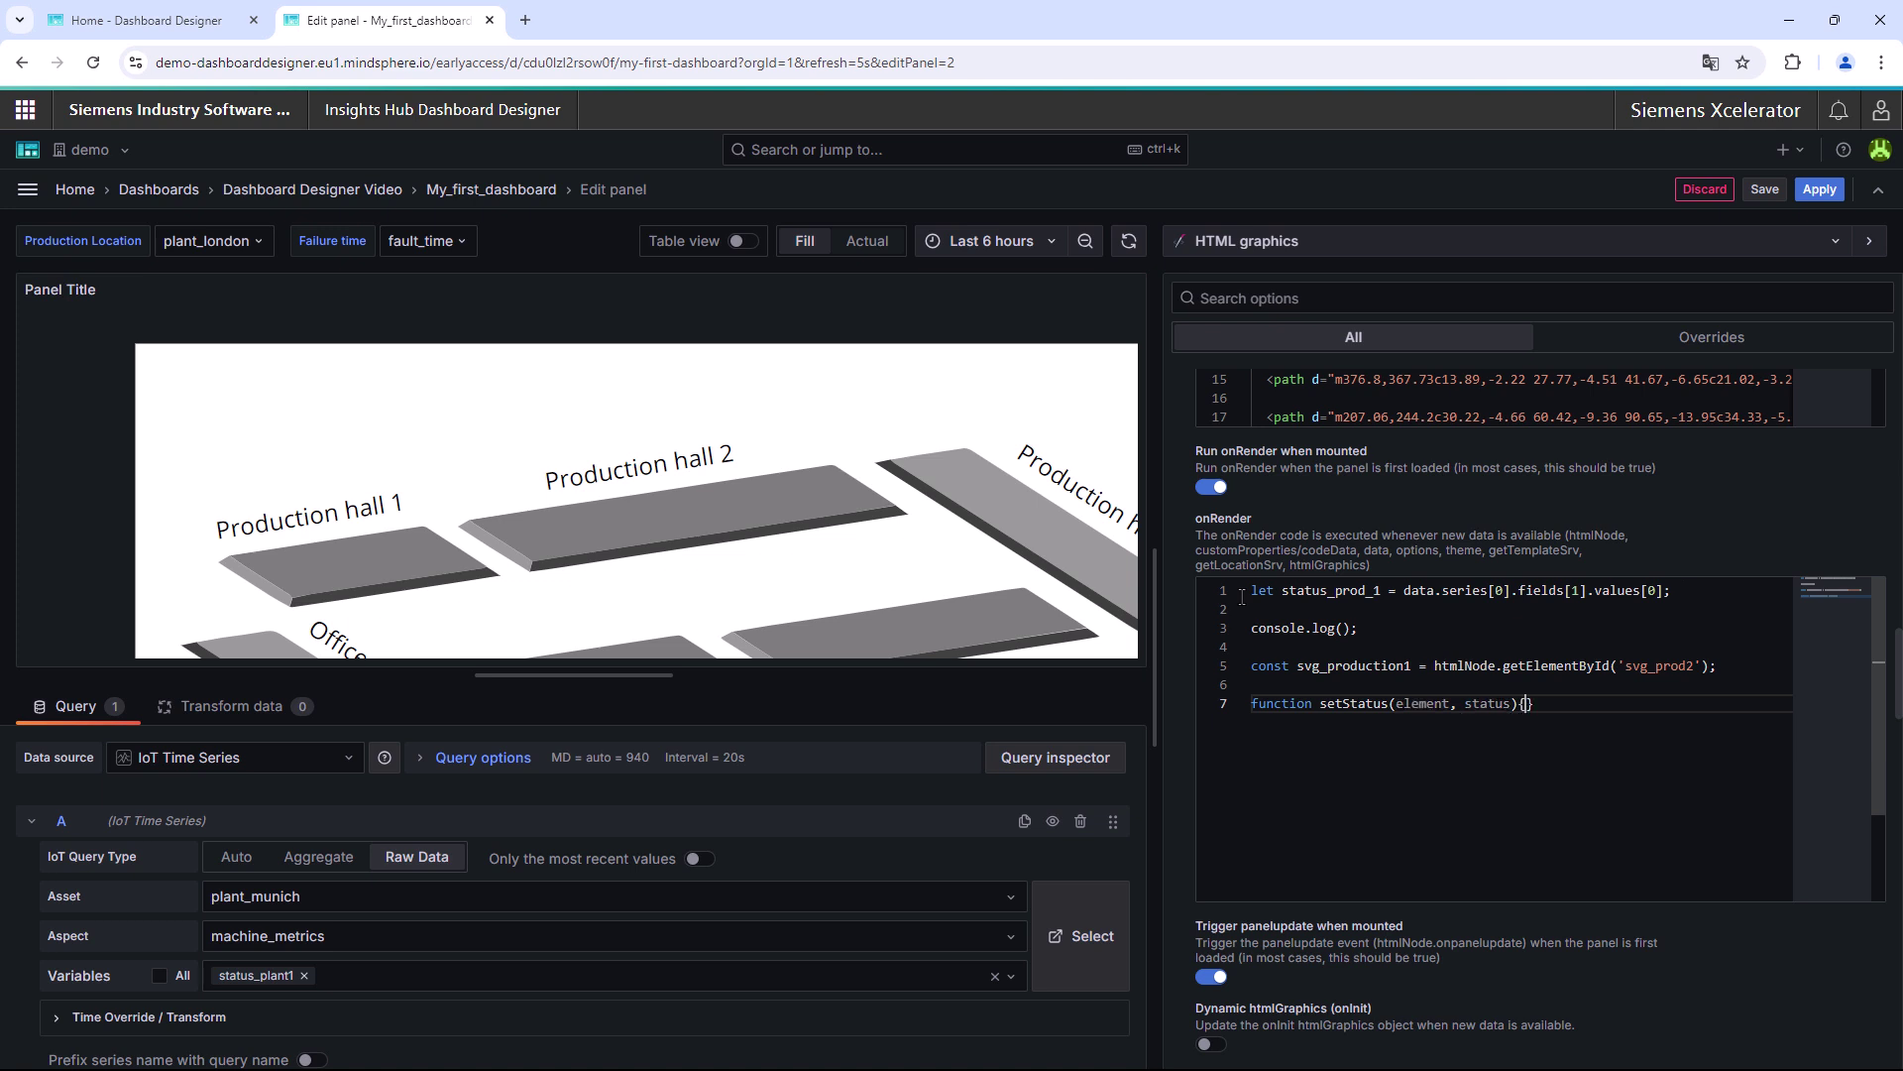
key("Return")
type("sw")
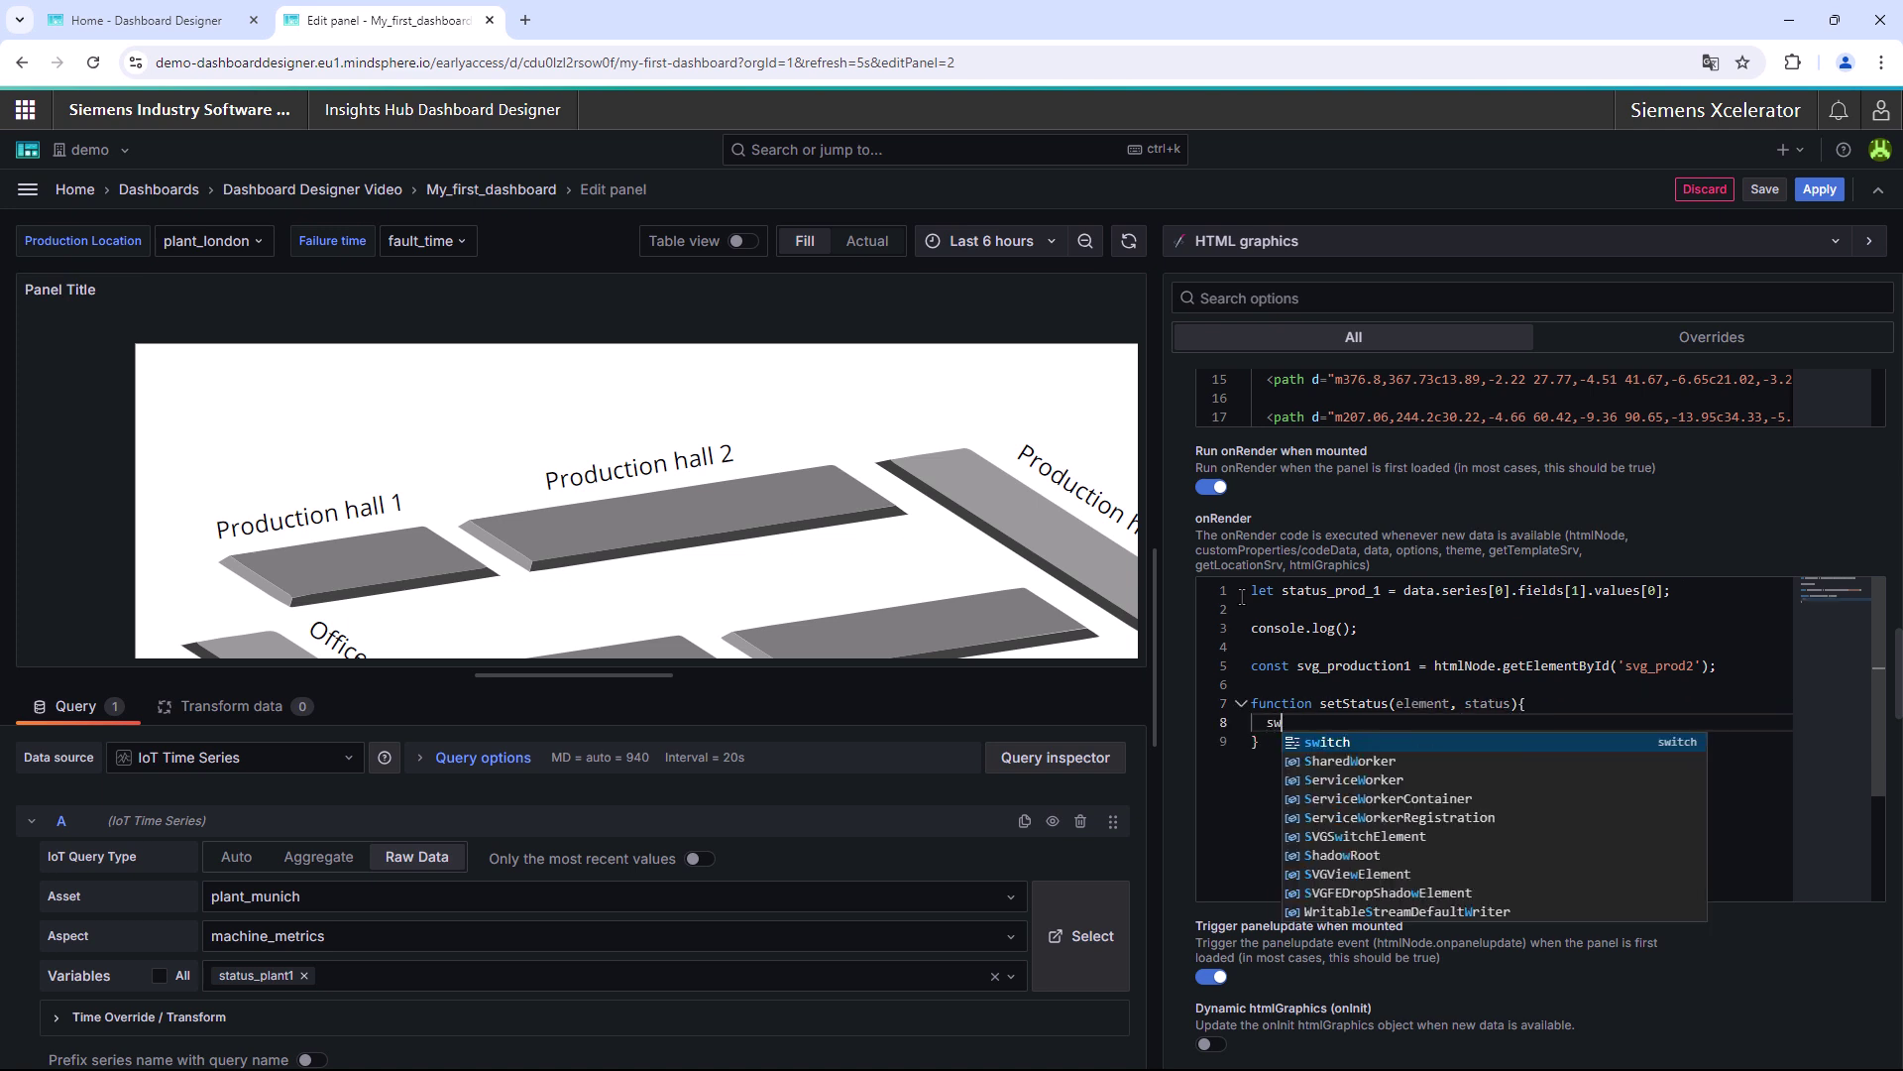
type("itch(status")
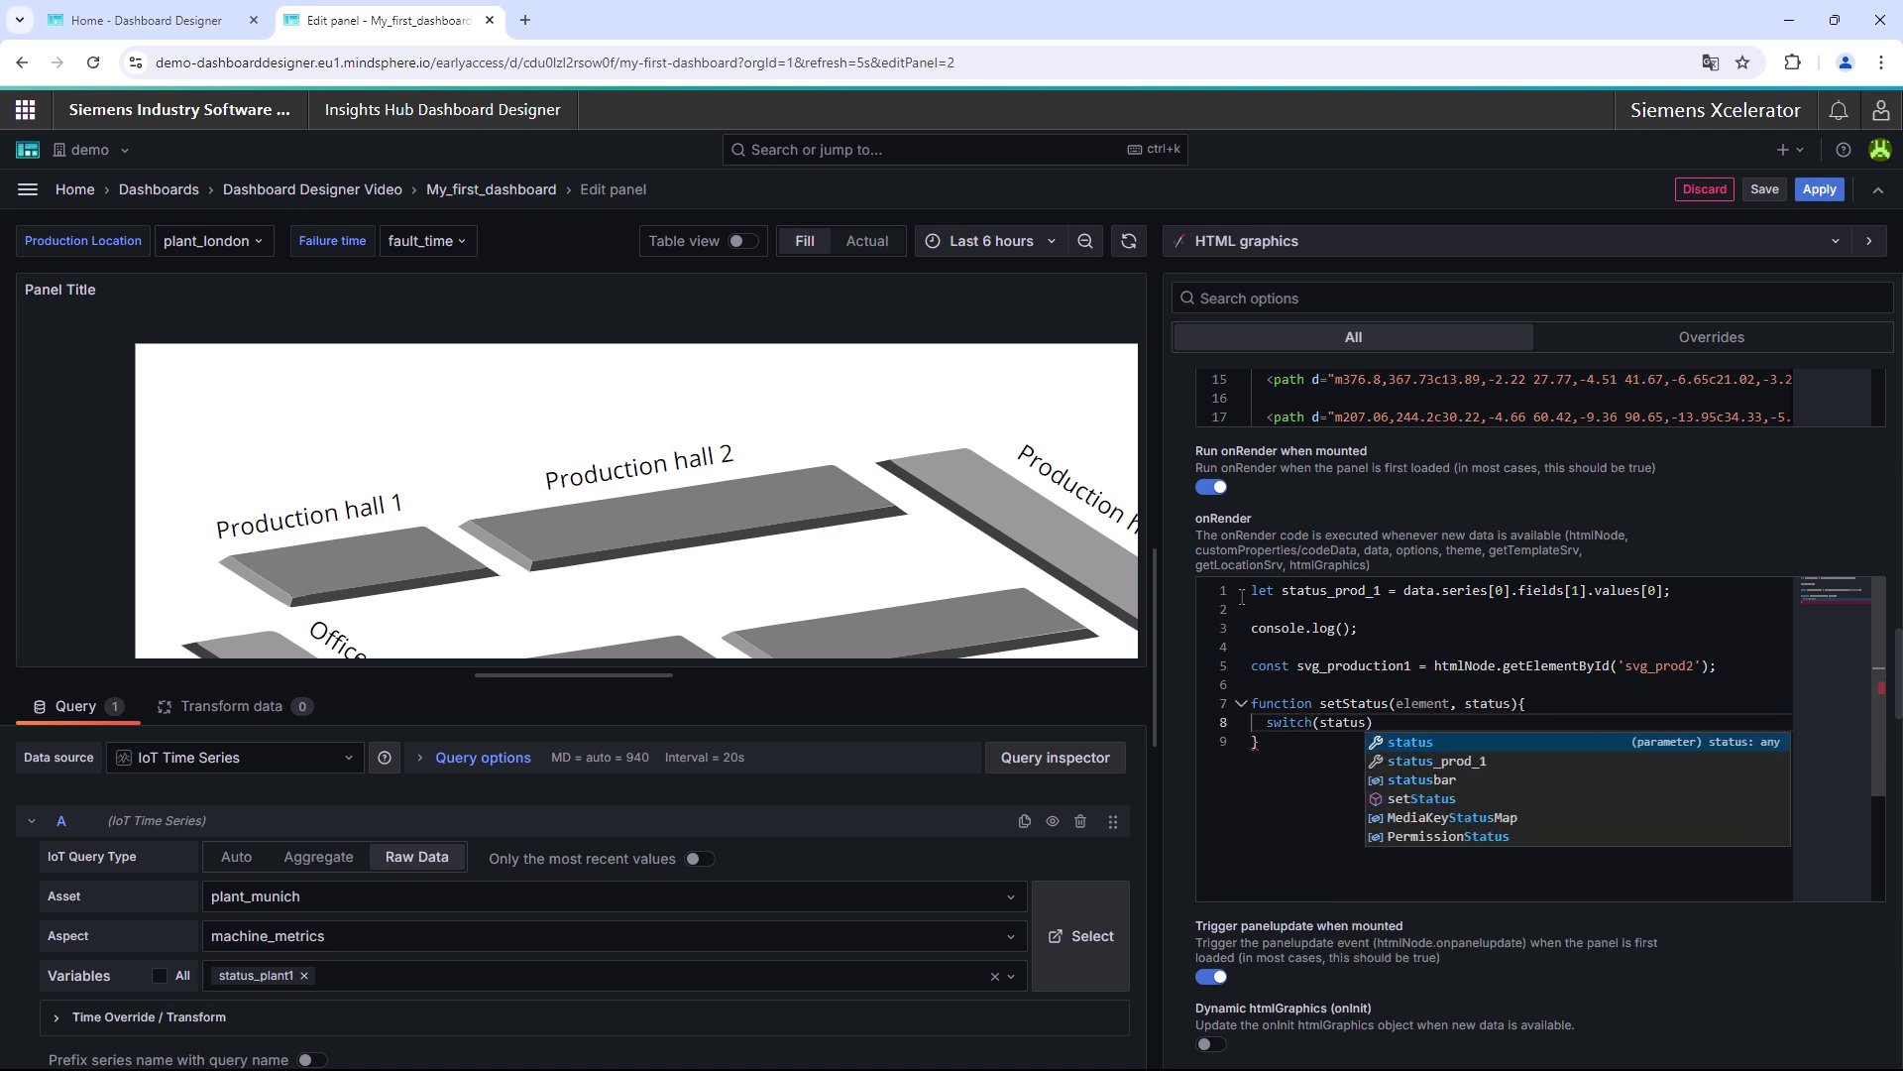
type("){")
key("Return")
type("case")
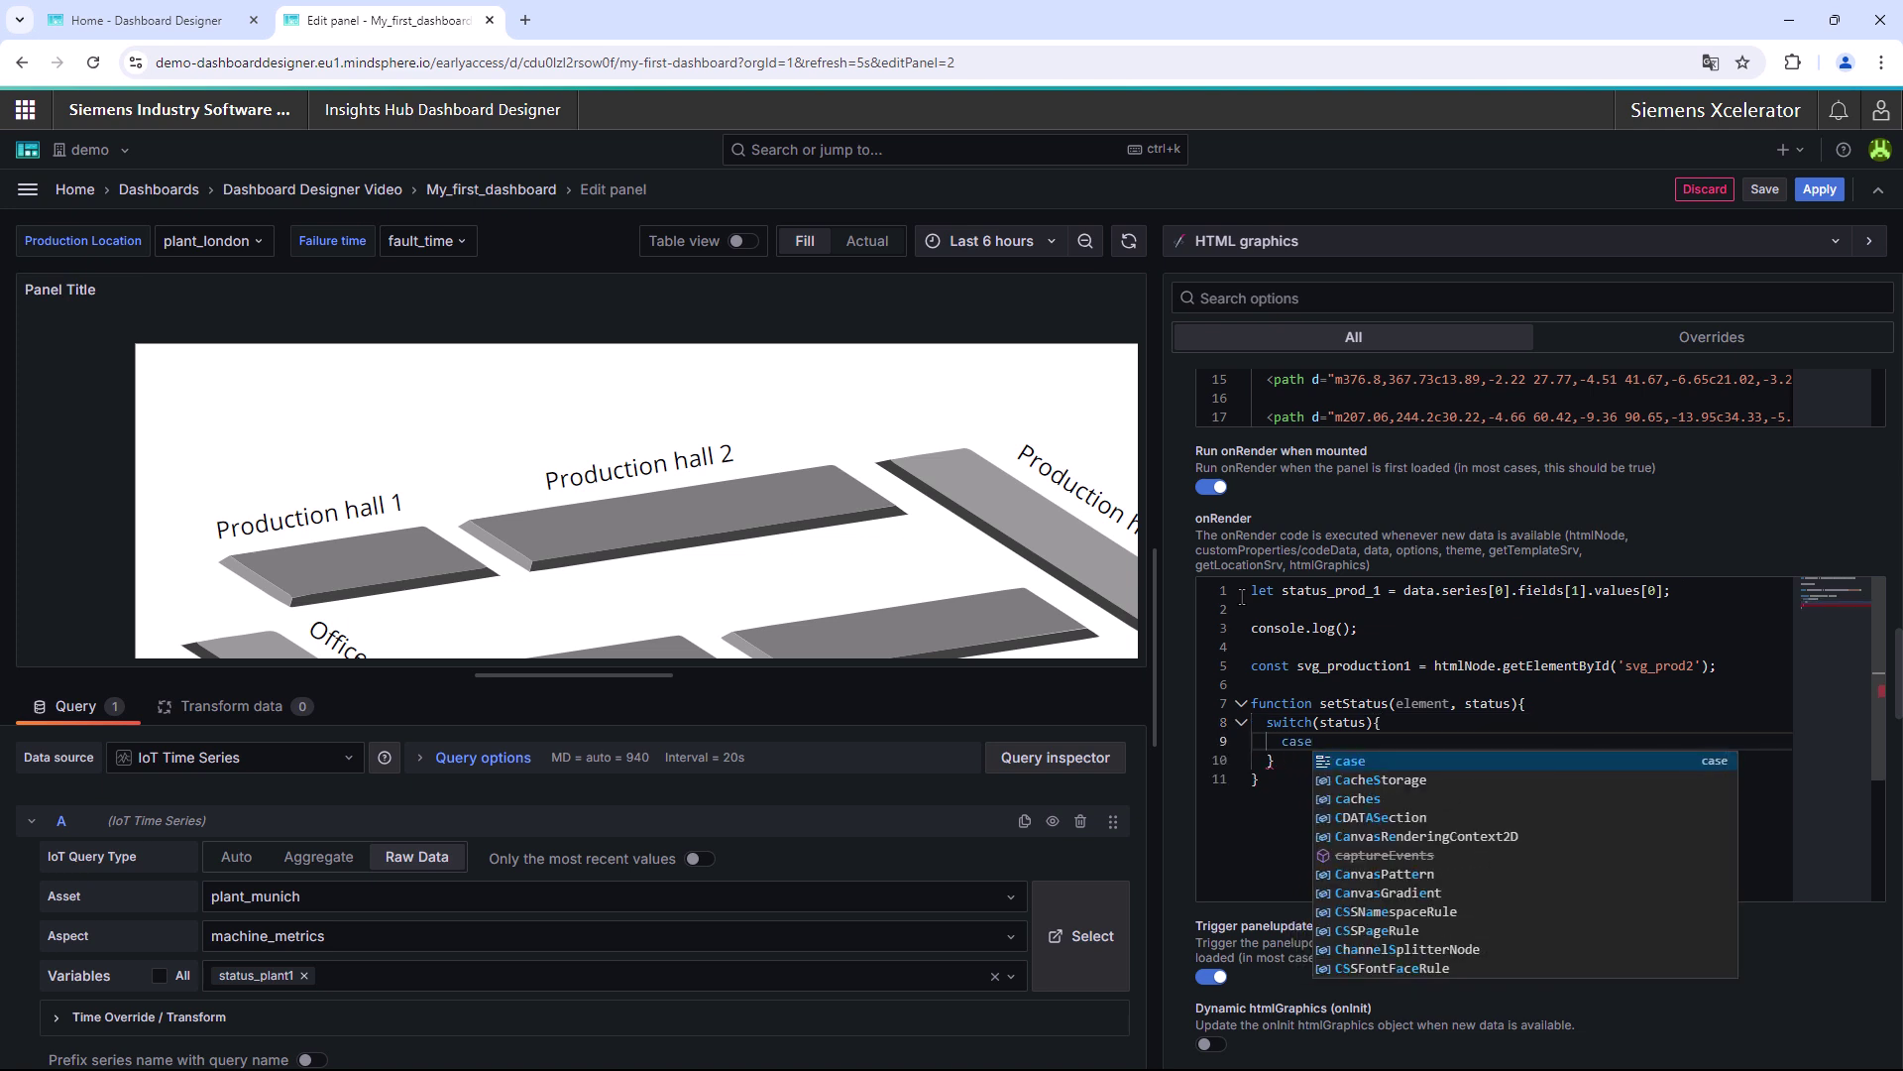
type(" true:")
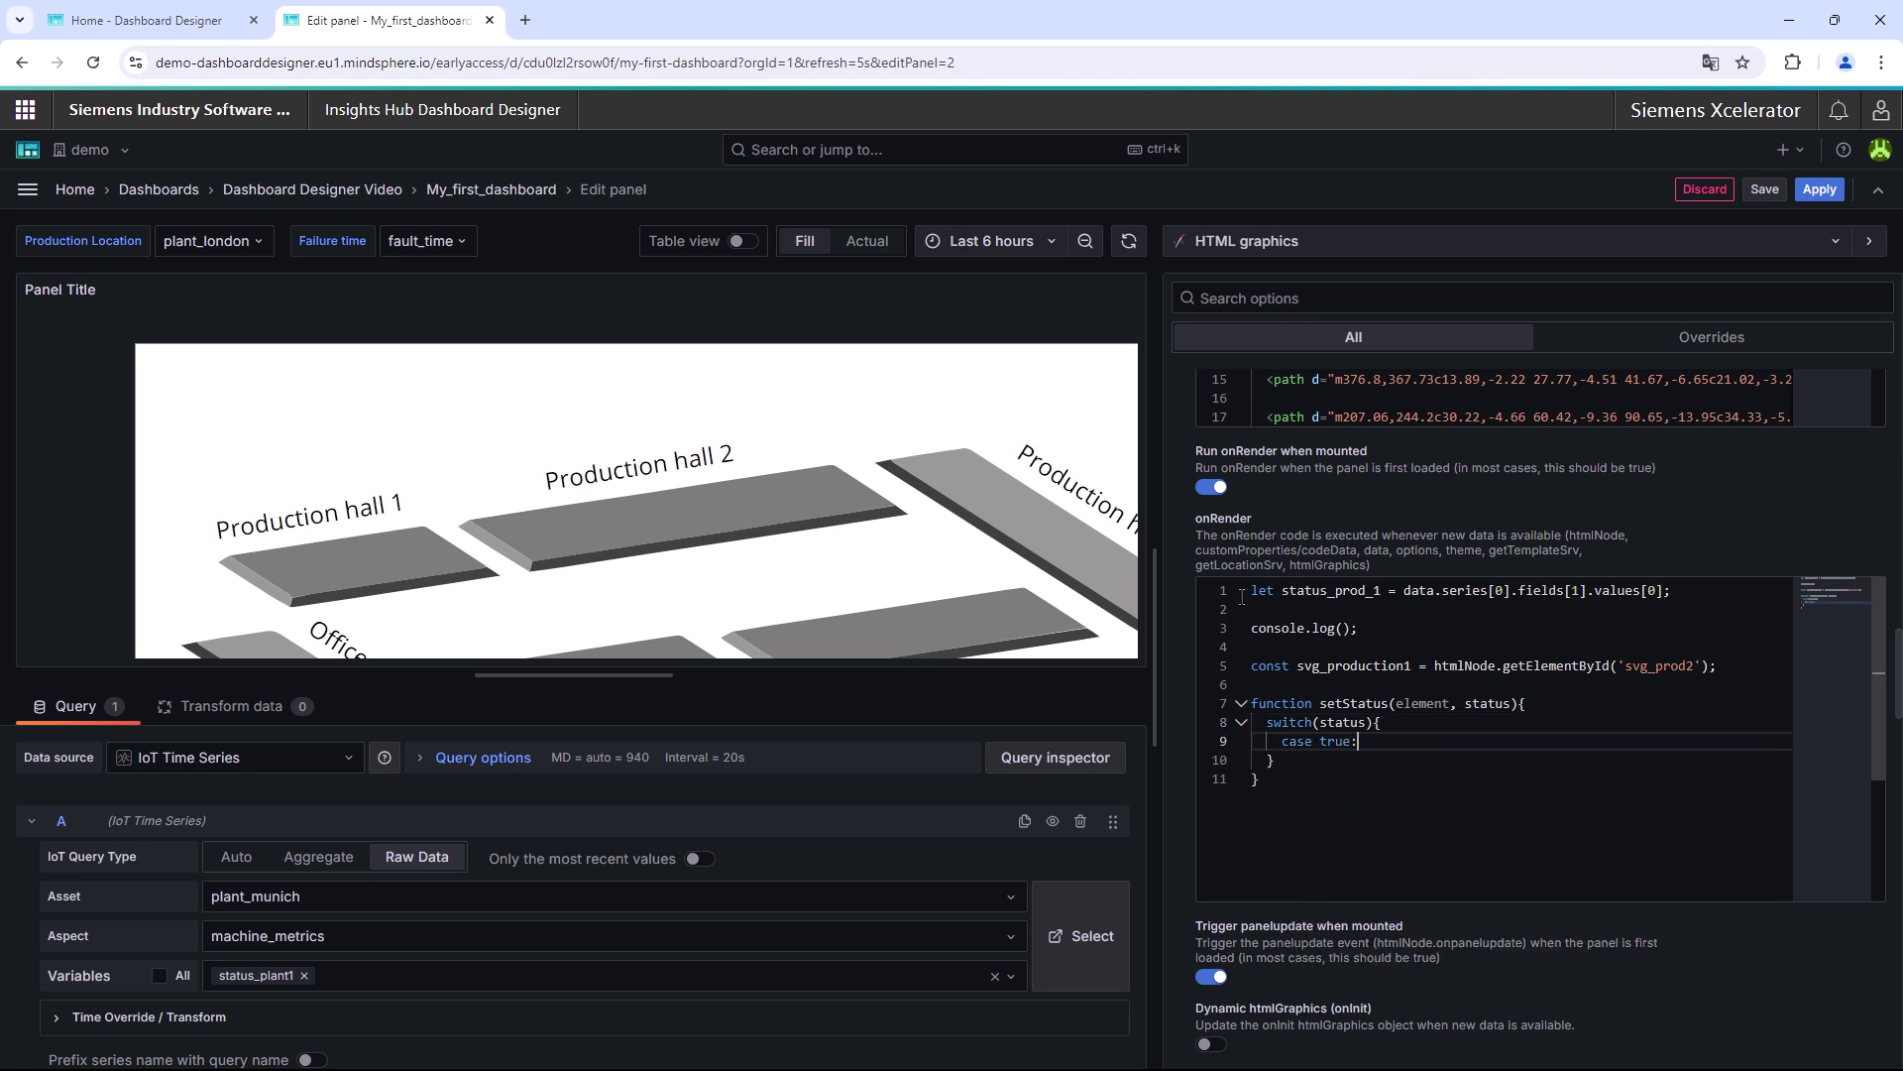
key("Return")
type("ele")
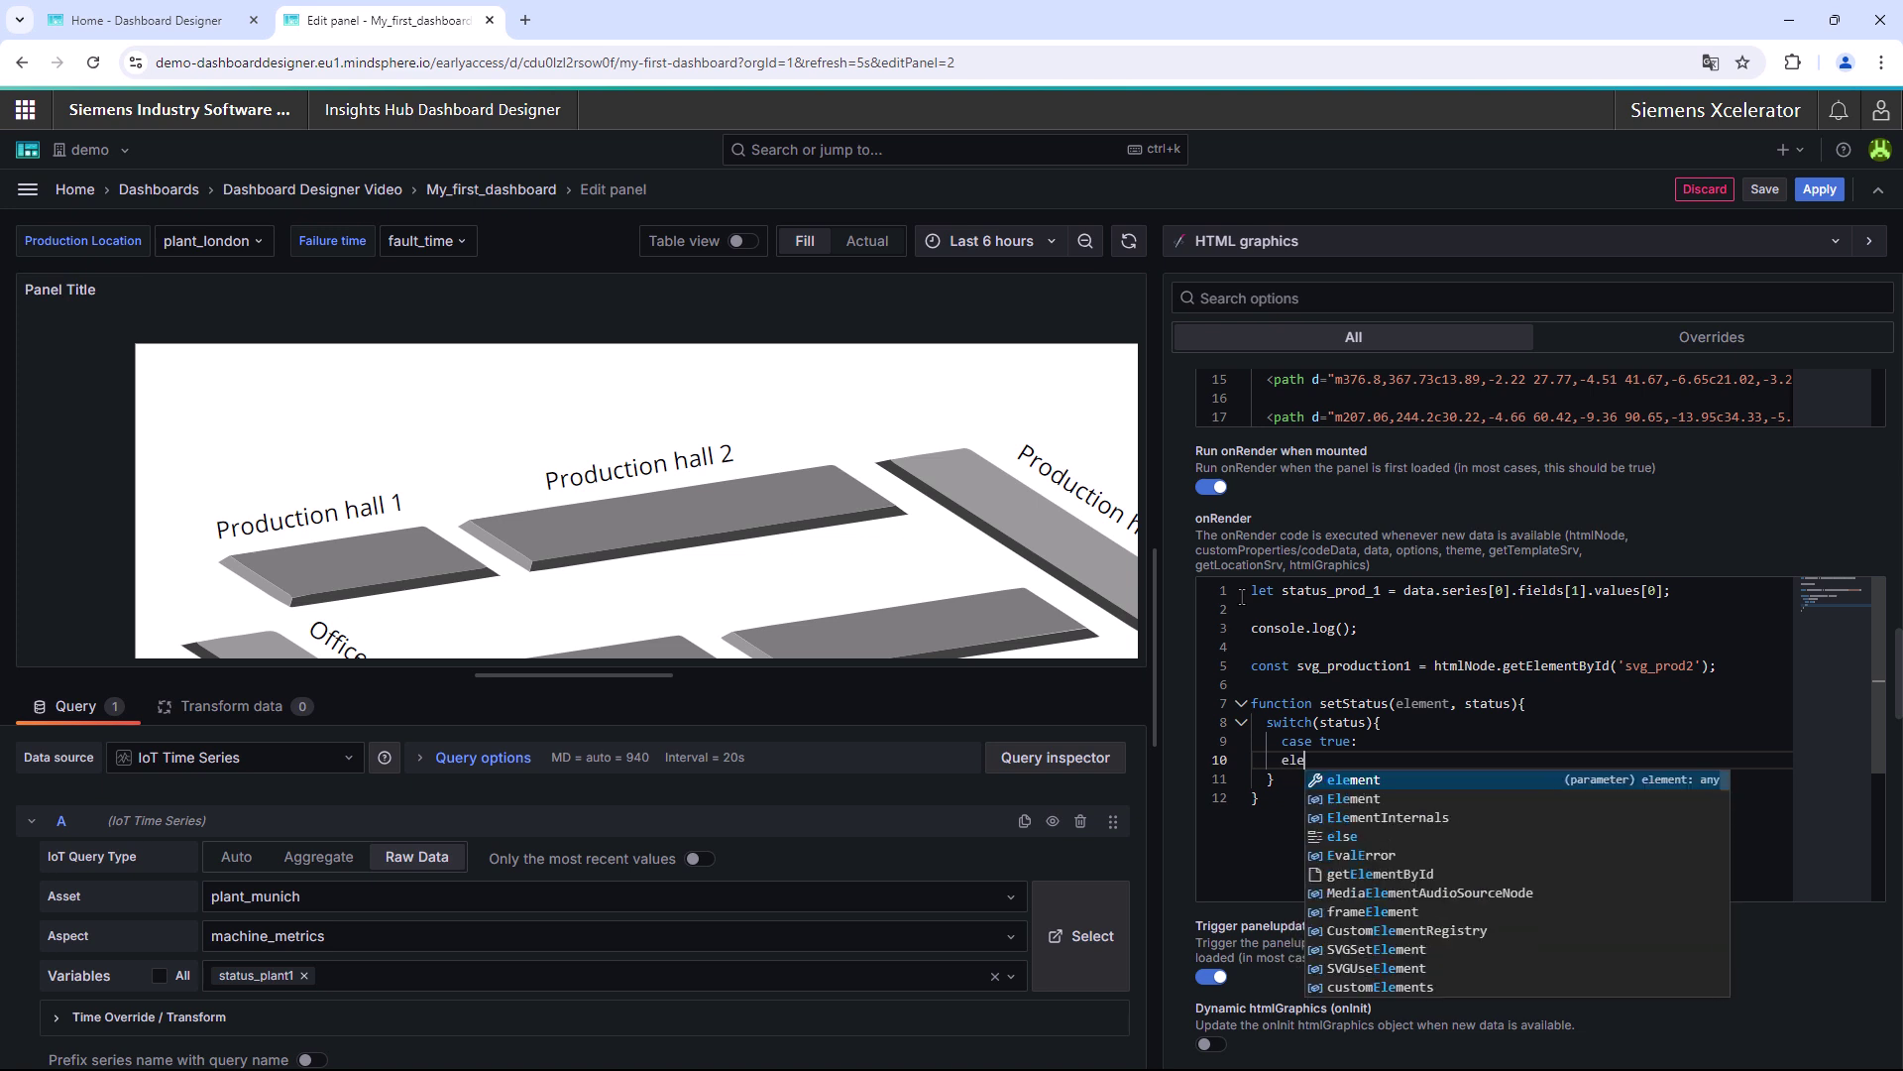
type("ment.style.")
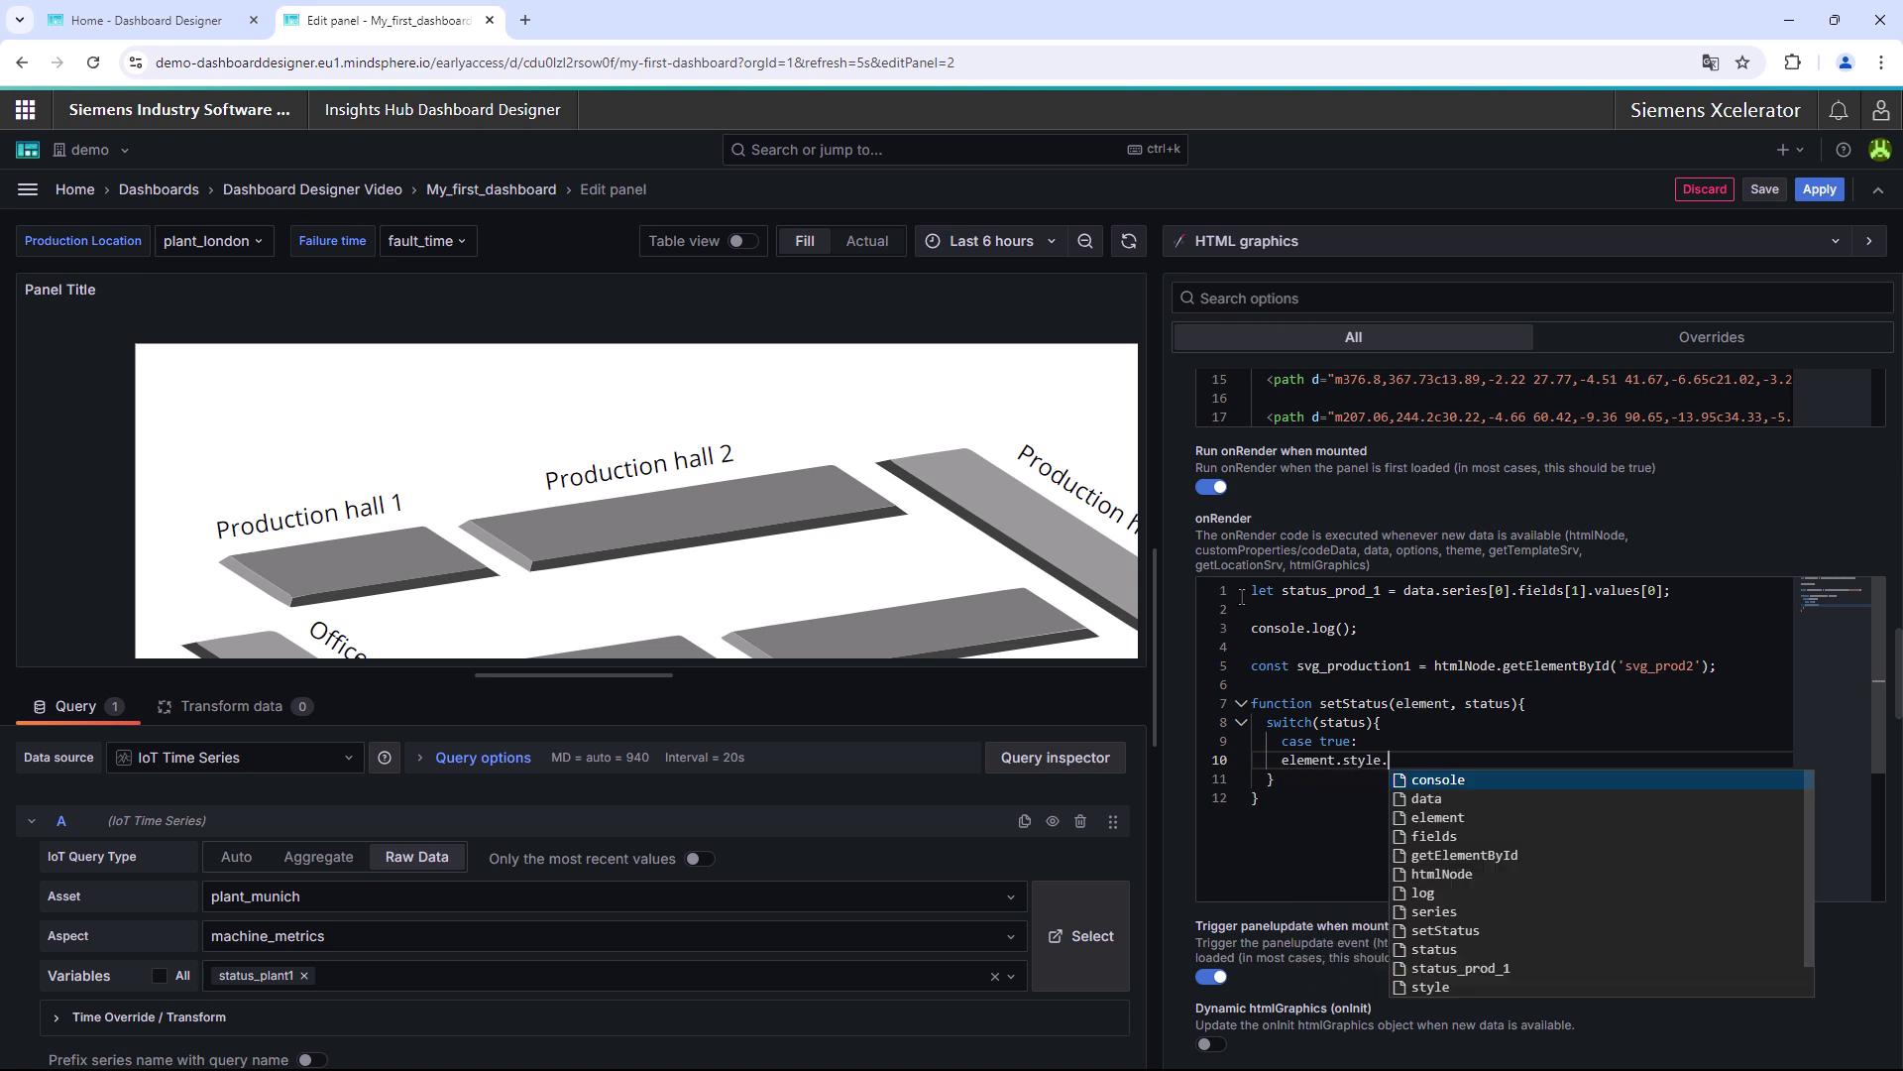
type("fill = 'light")
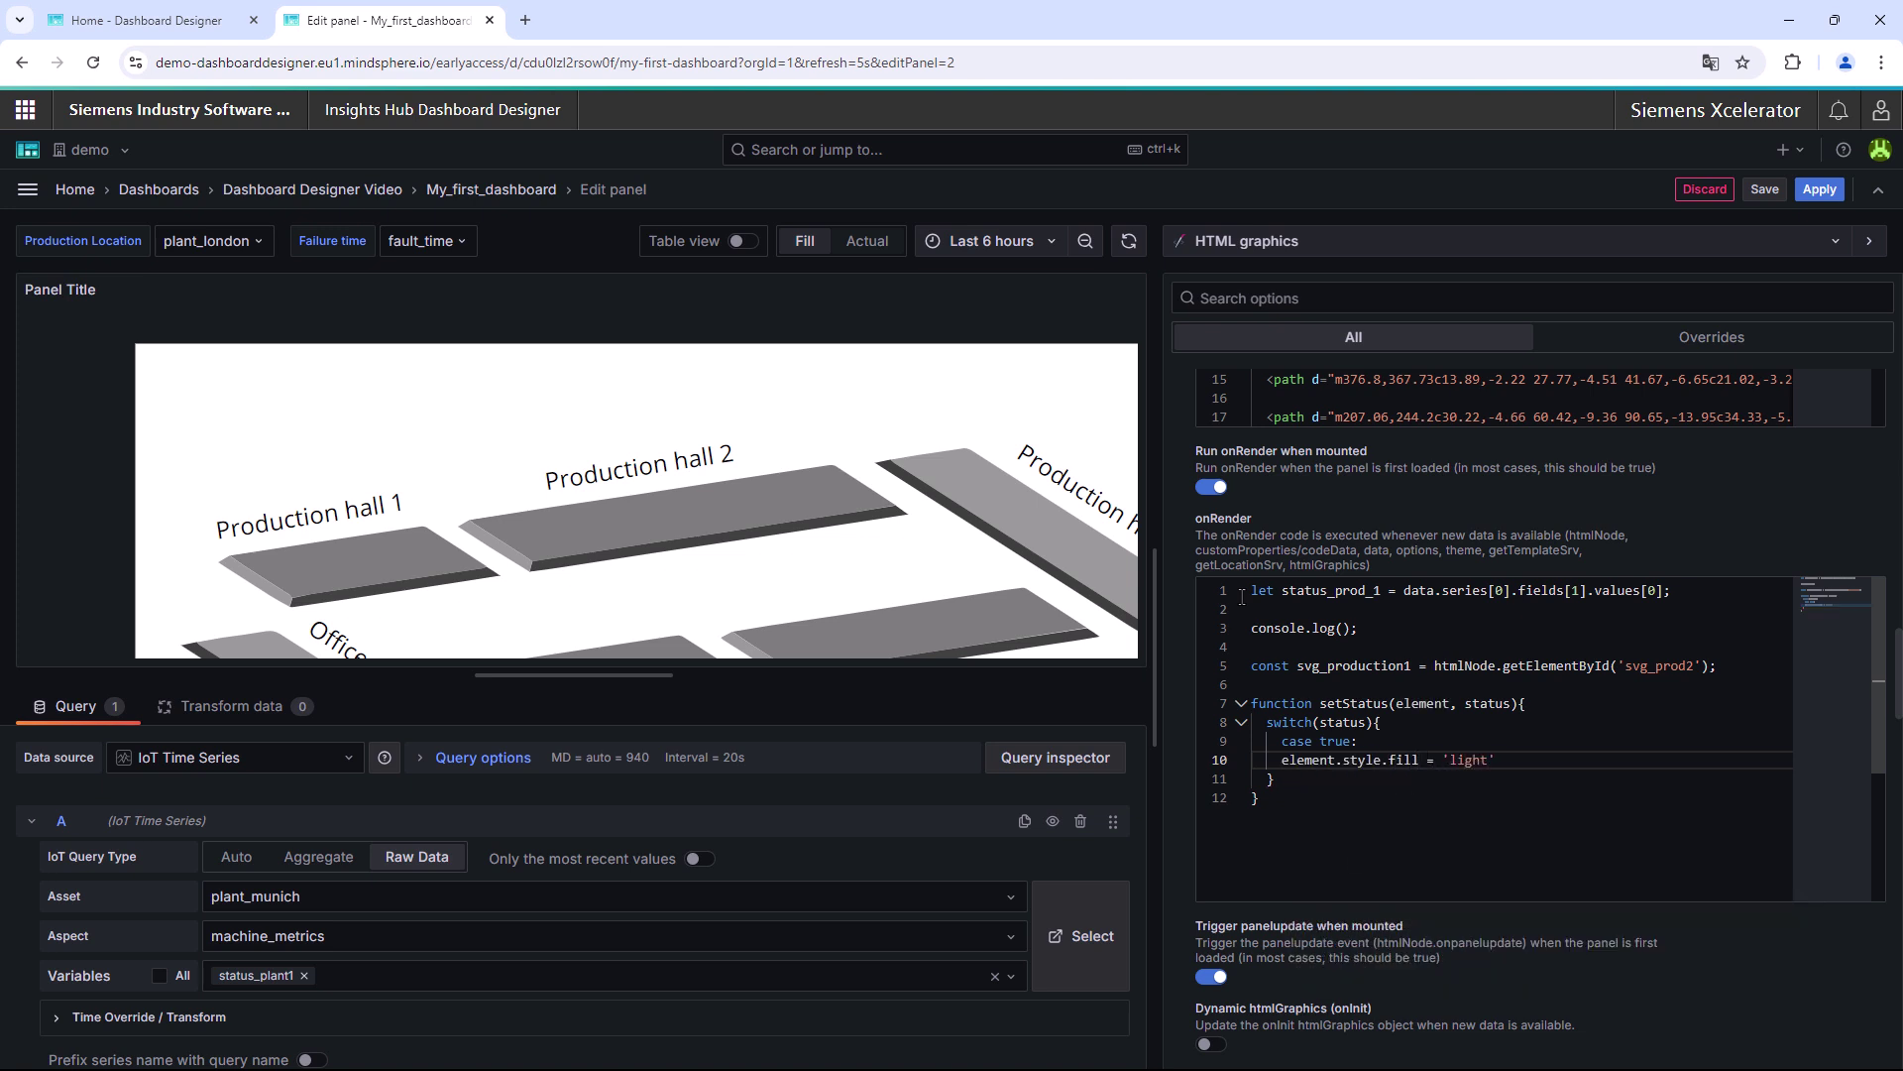
type("green';")
key("Return")
type("brea")
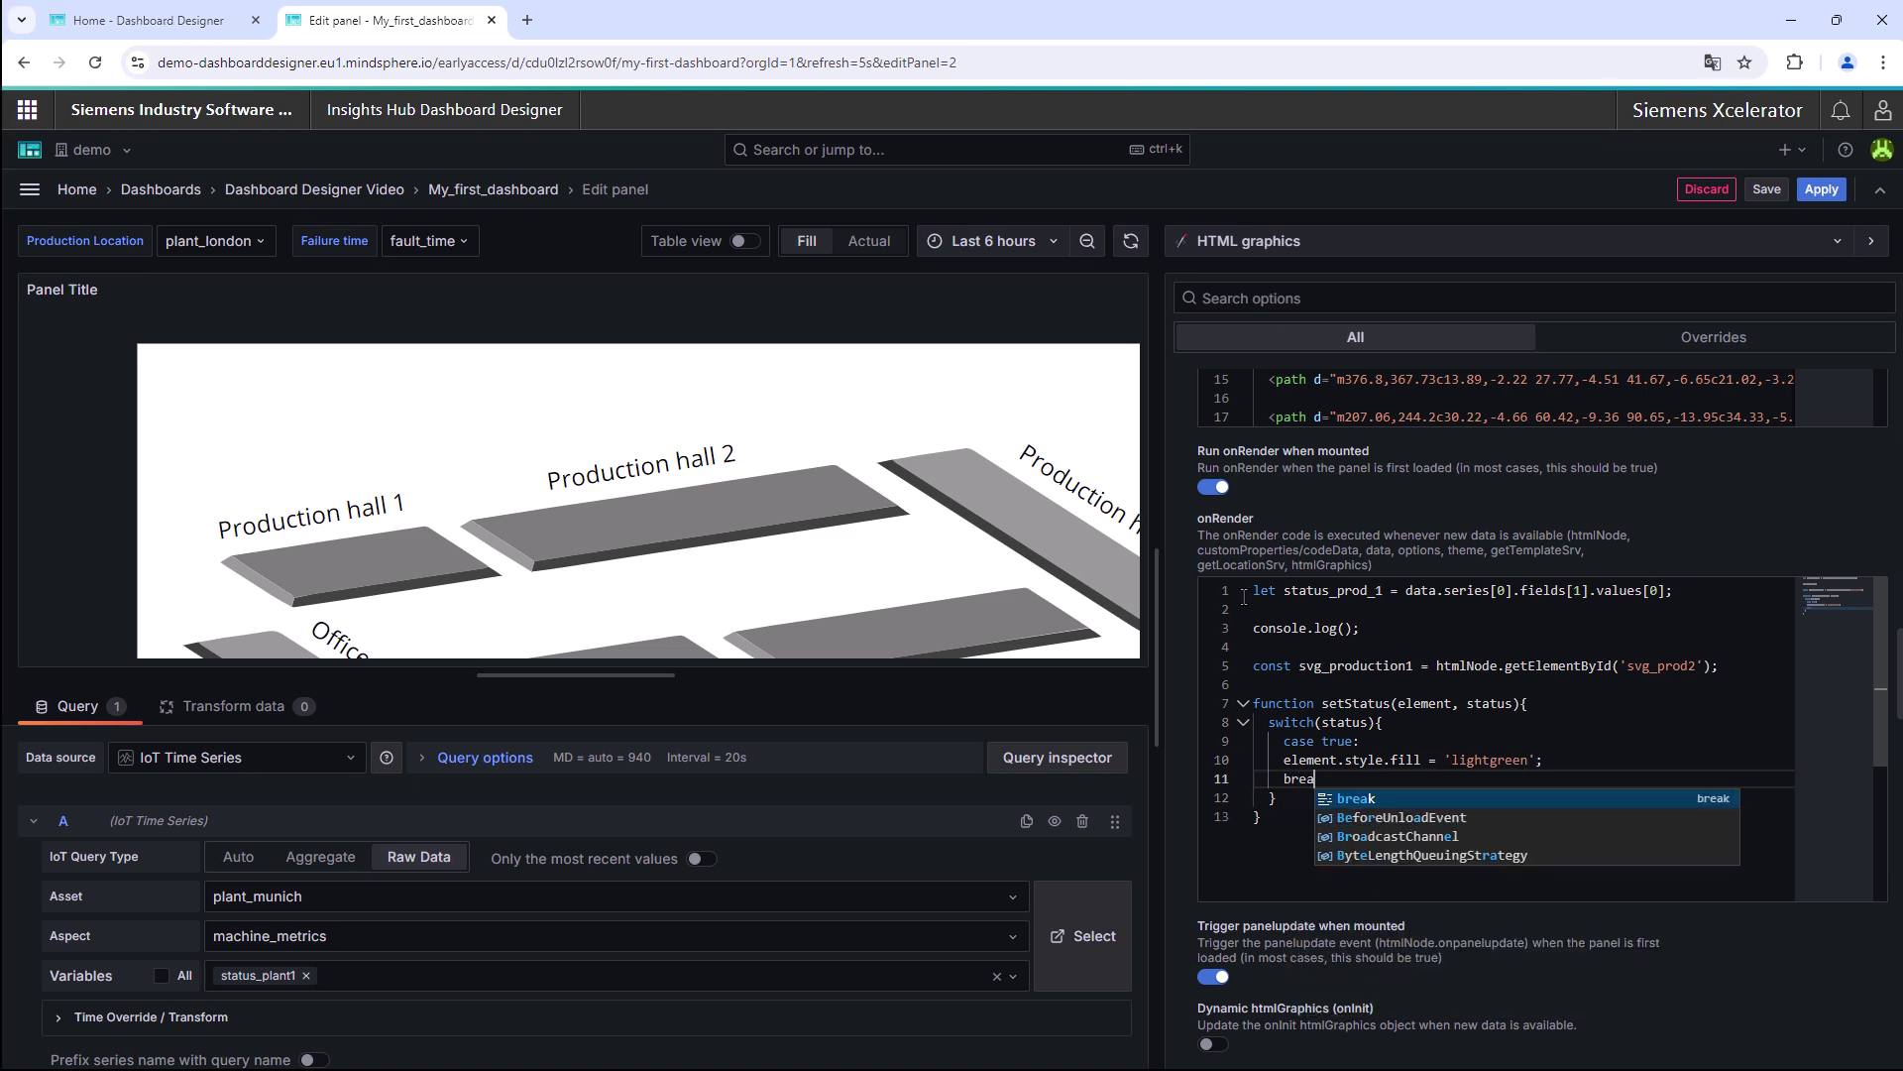
type("k;")
key("Return")
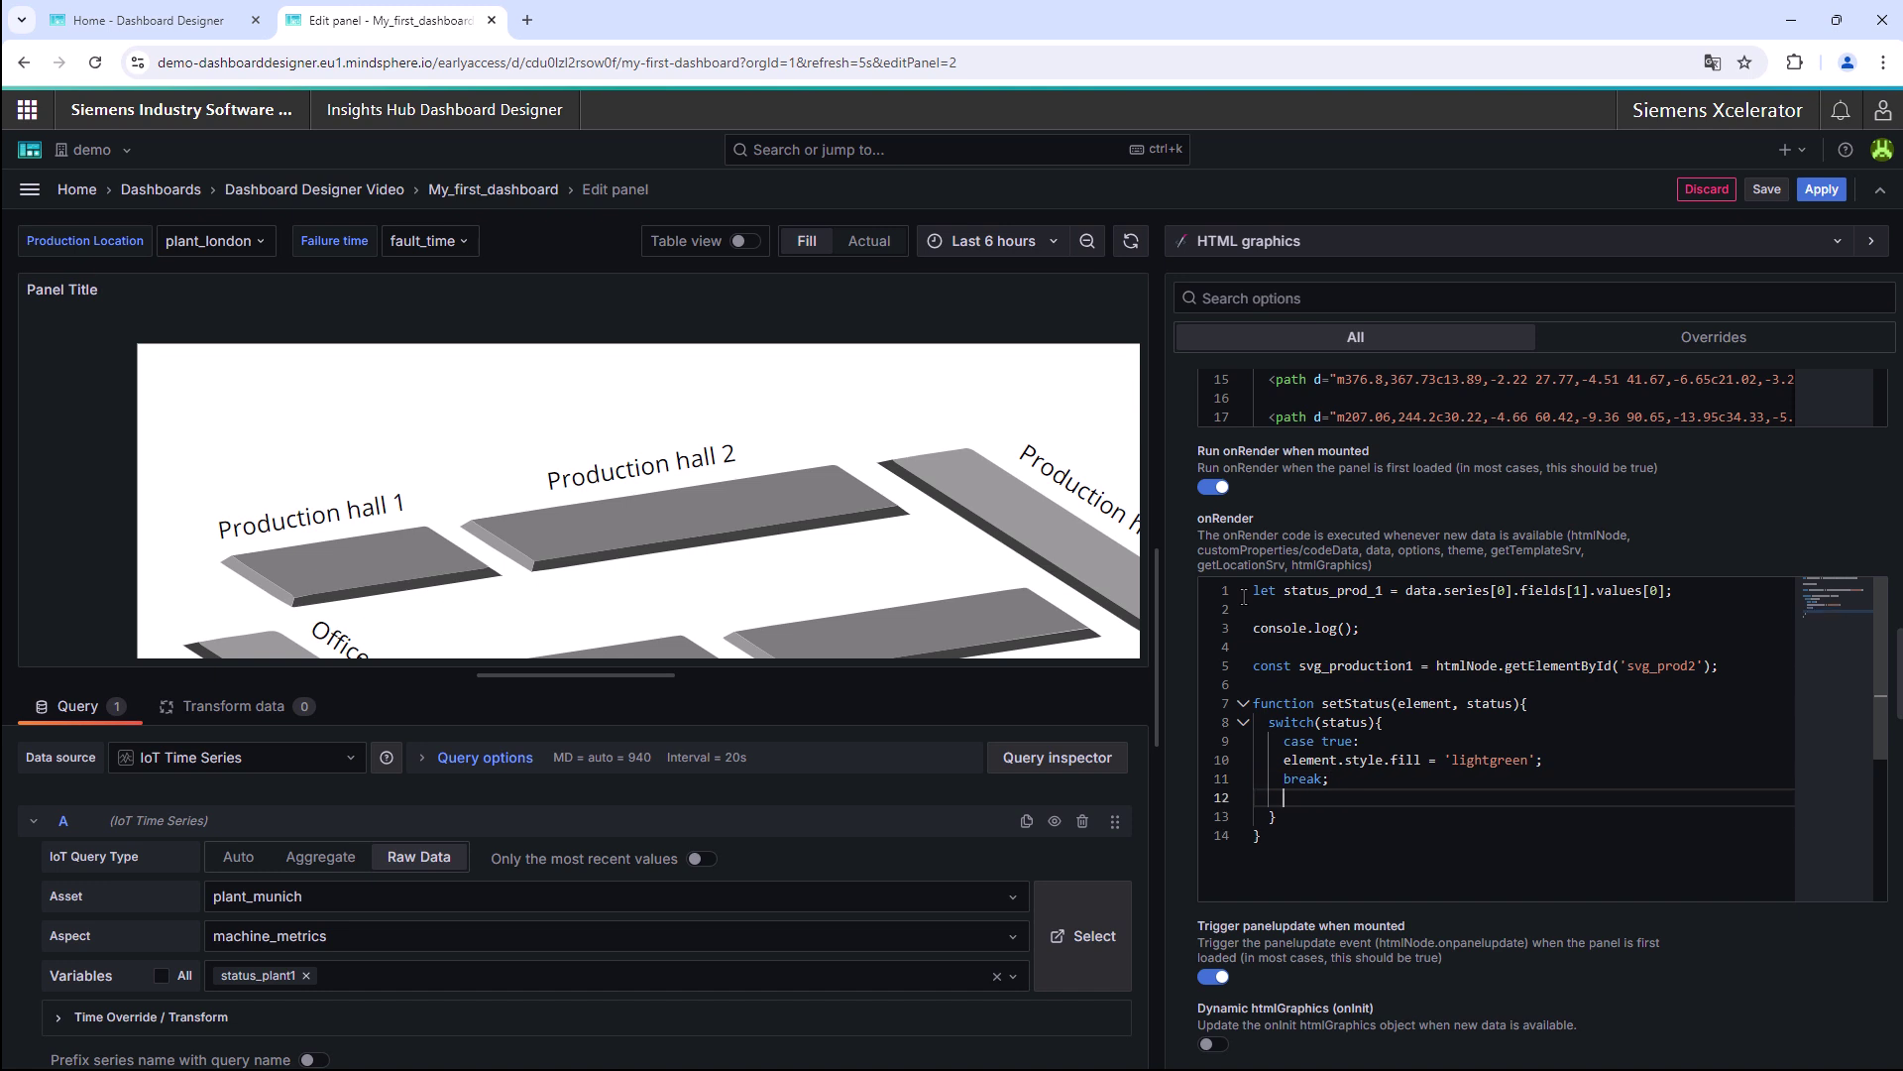
key("Return")
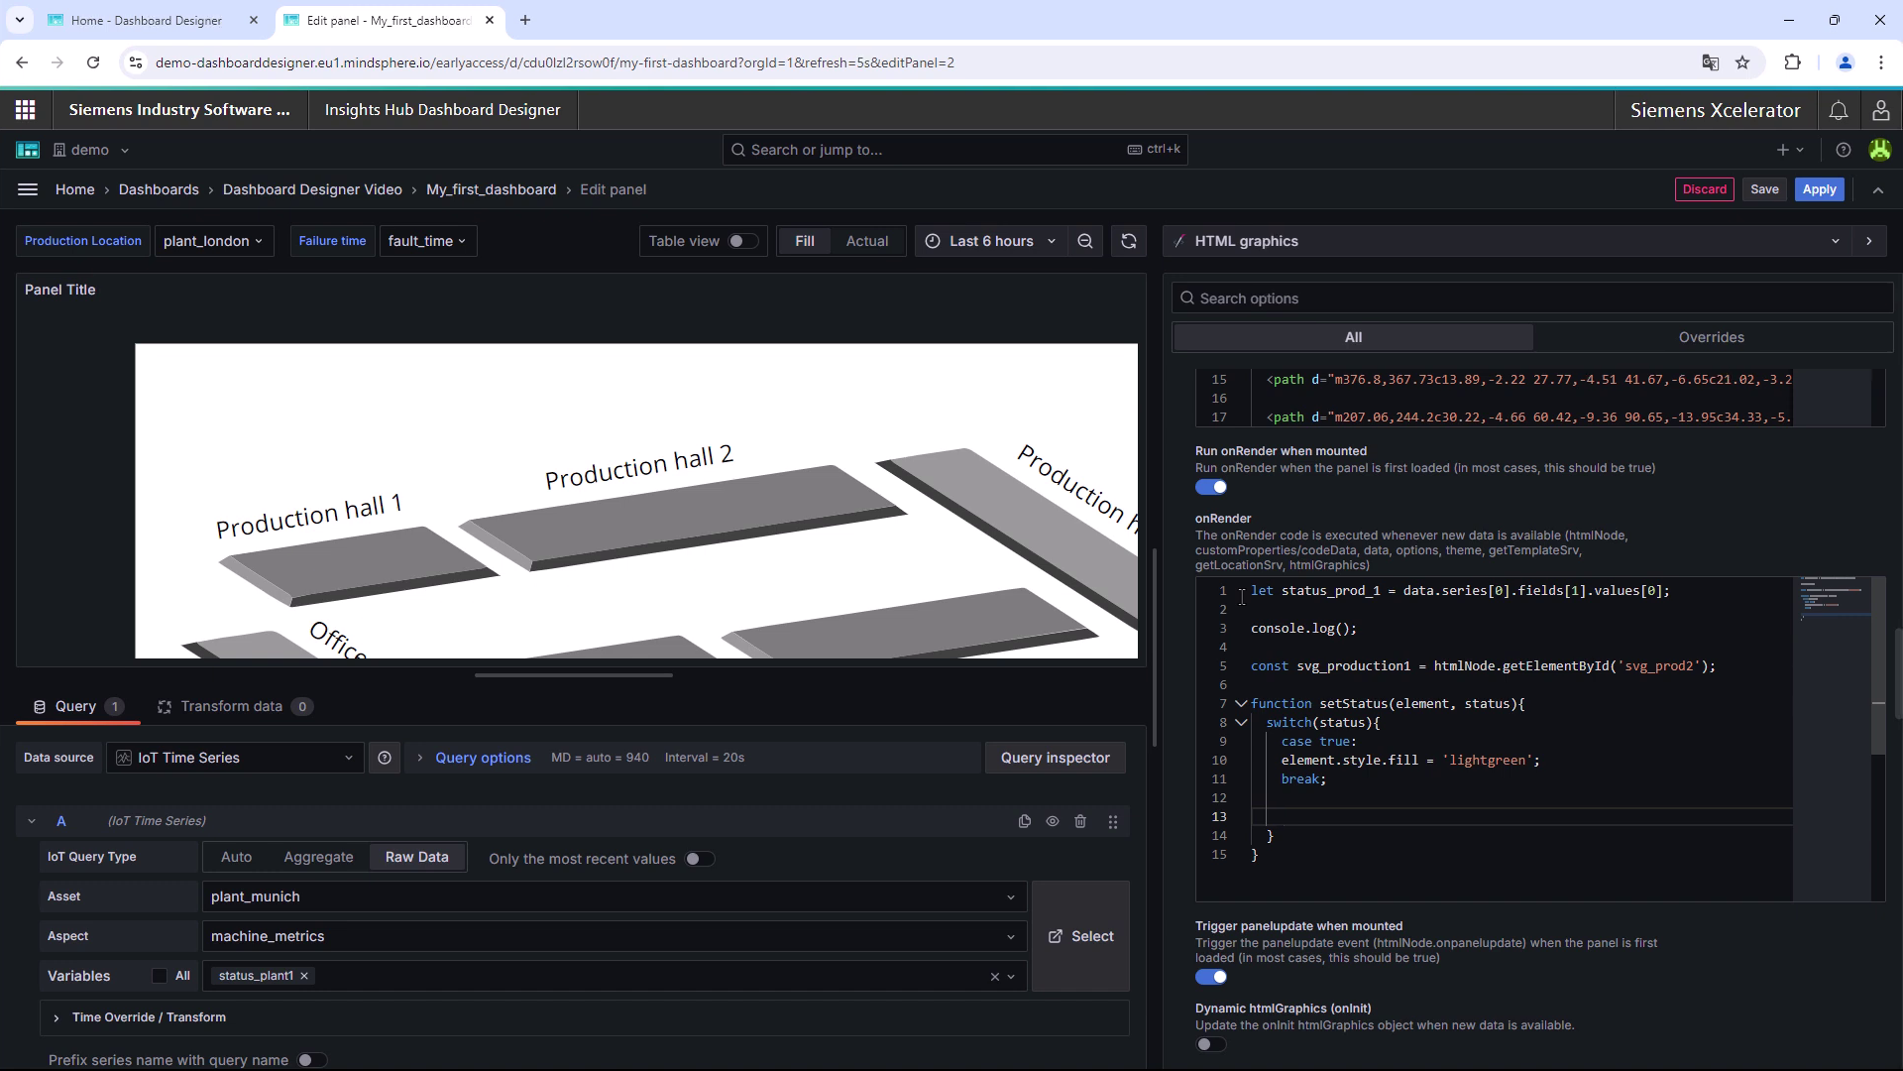
type("case false")
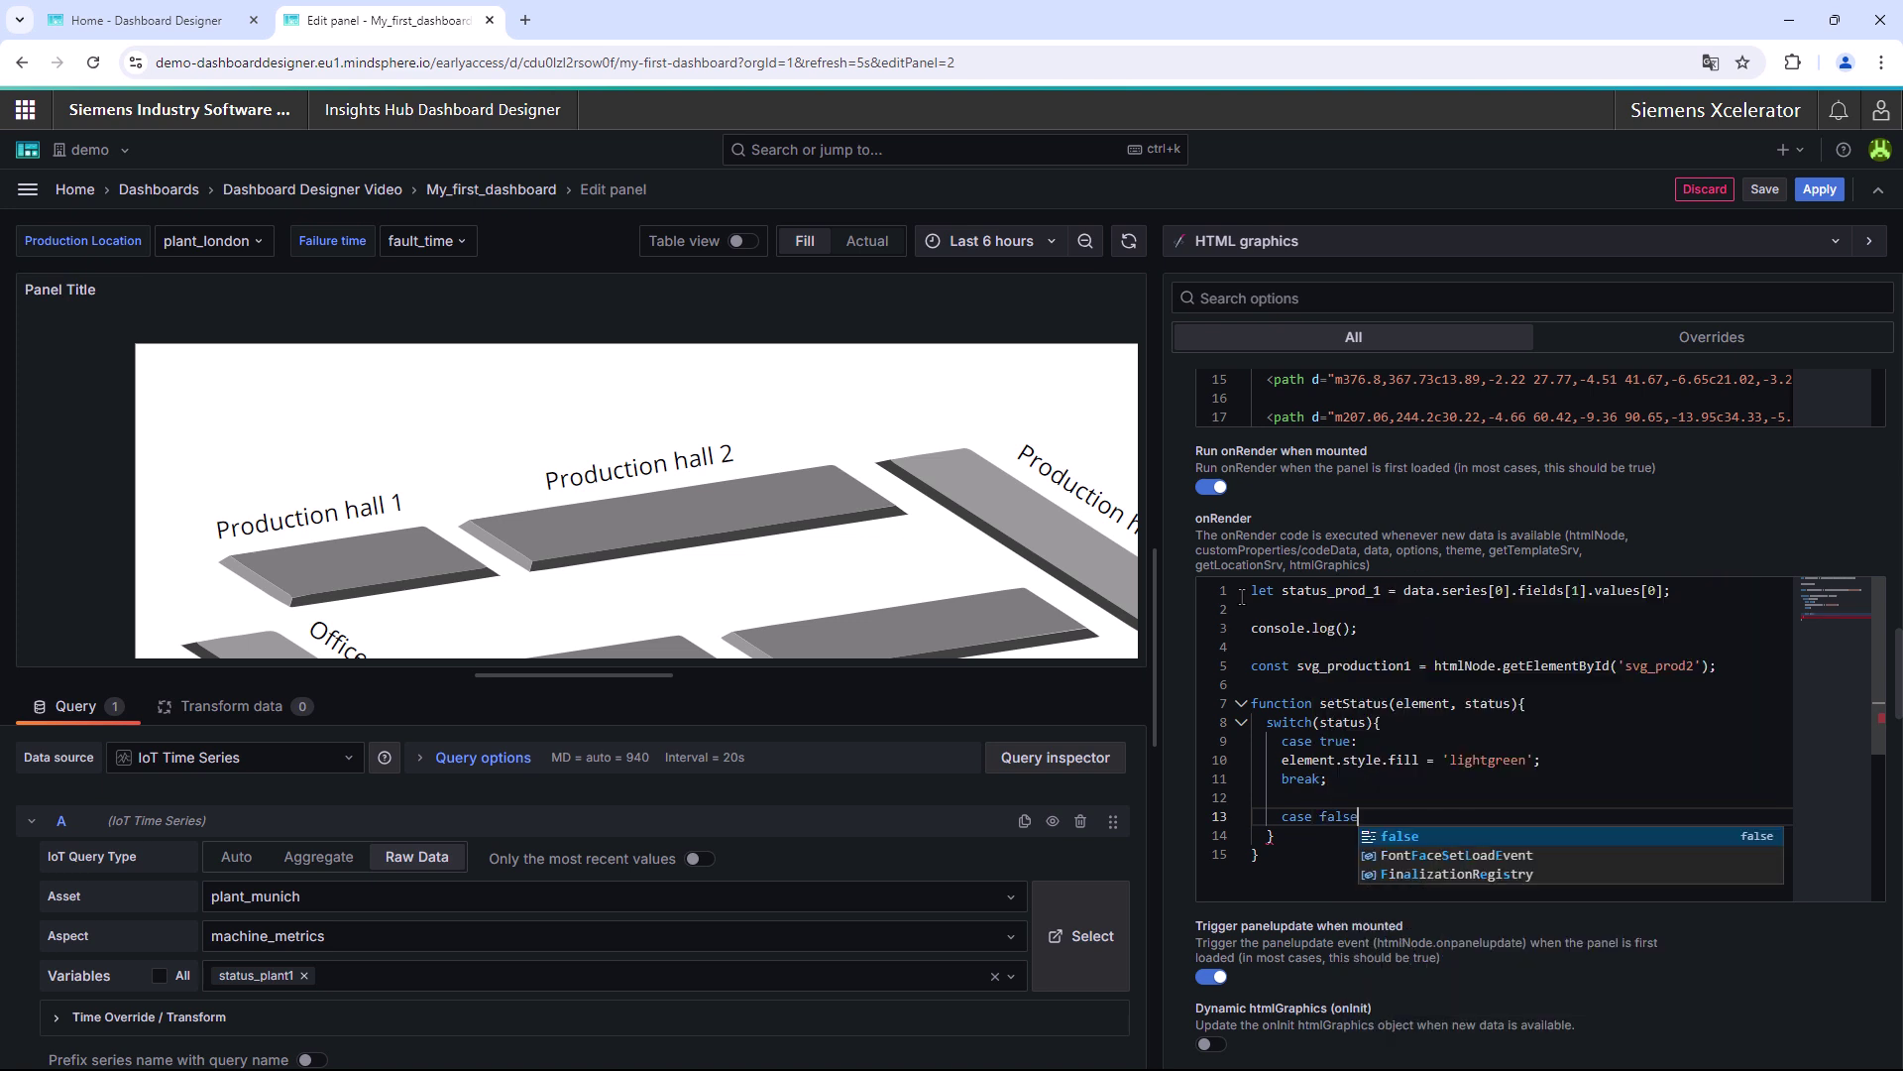
type(":")
Step: Add case false: setting element.style.fill to 'red', followed by break
key("Return")
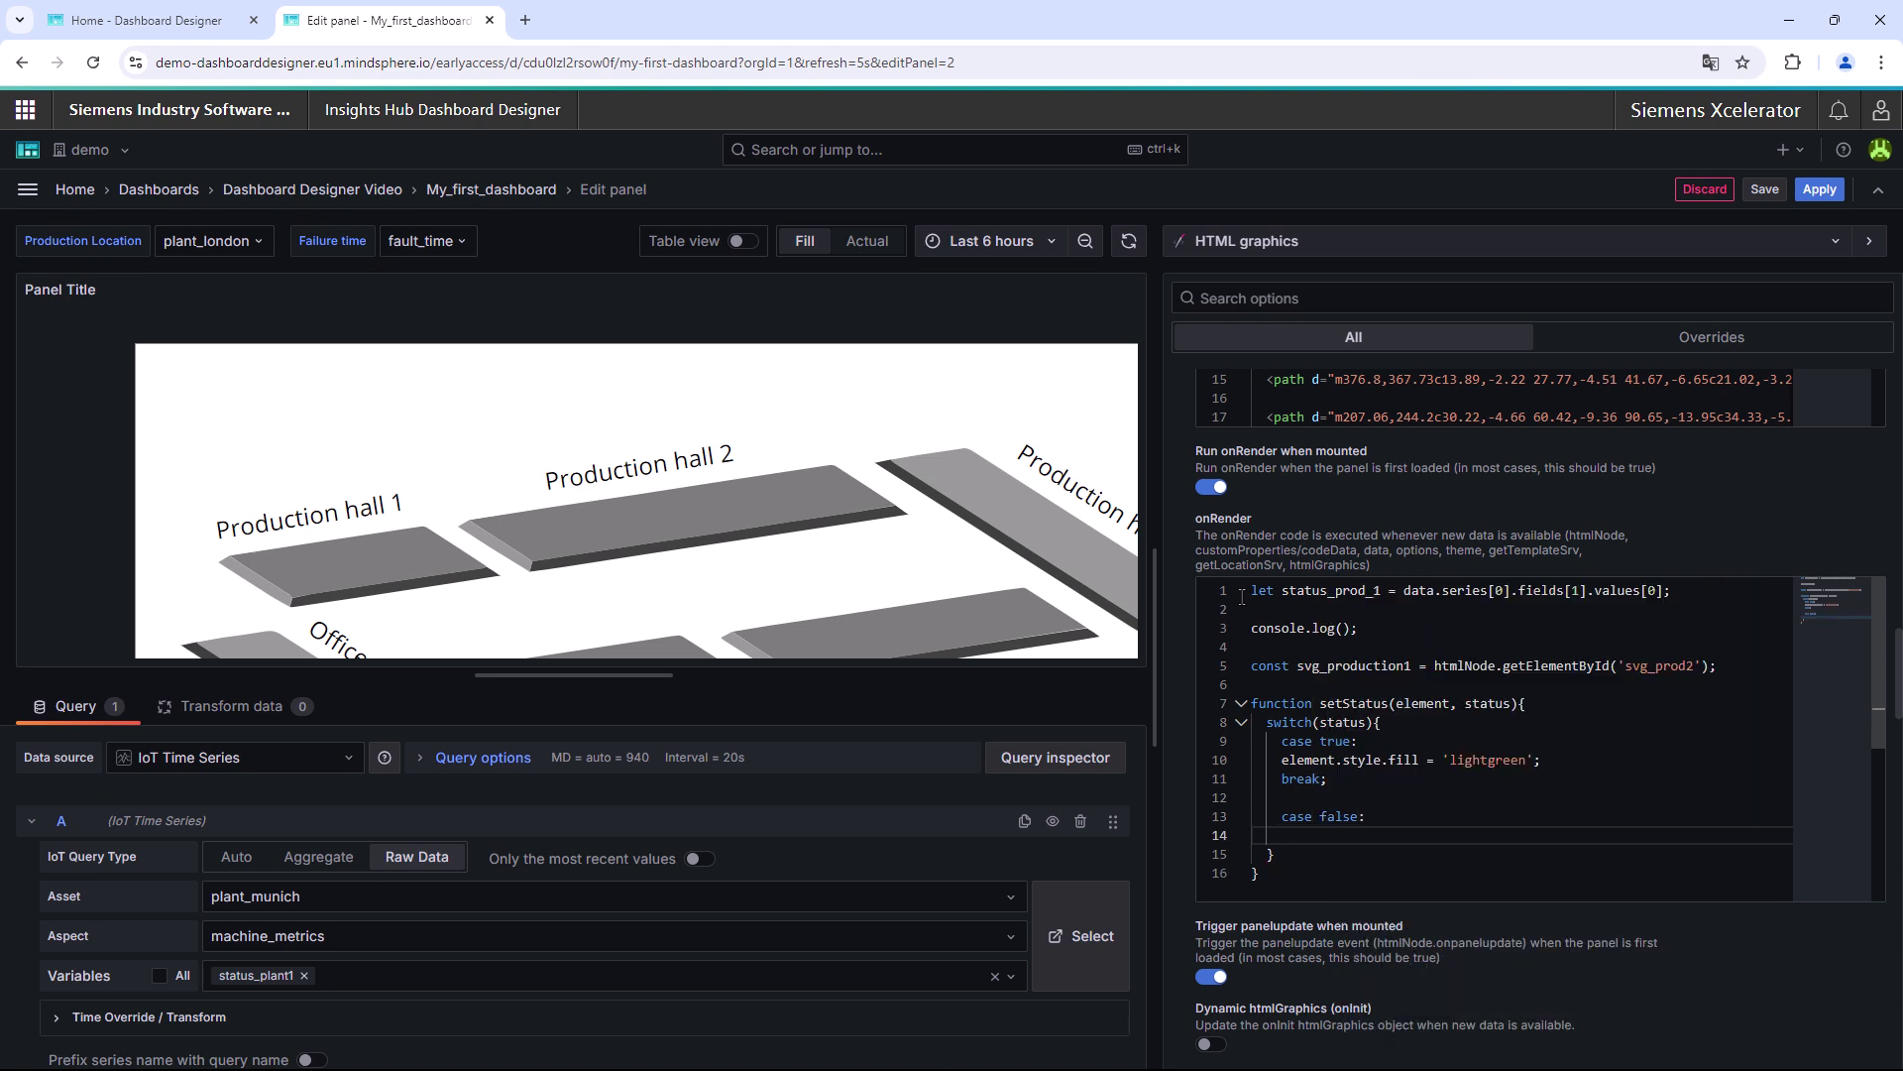
type("element.")
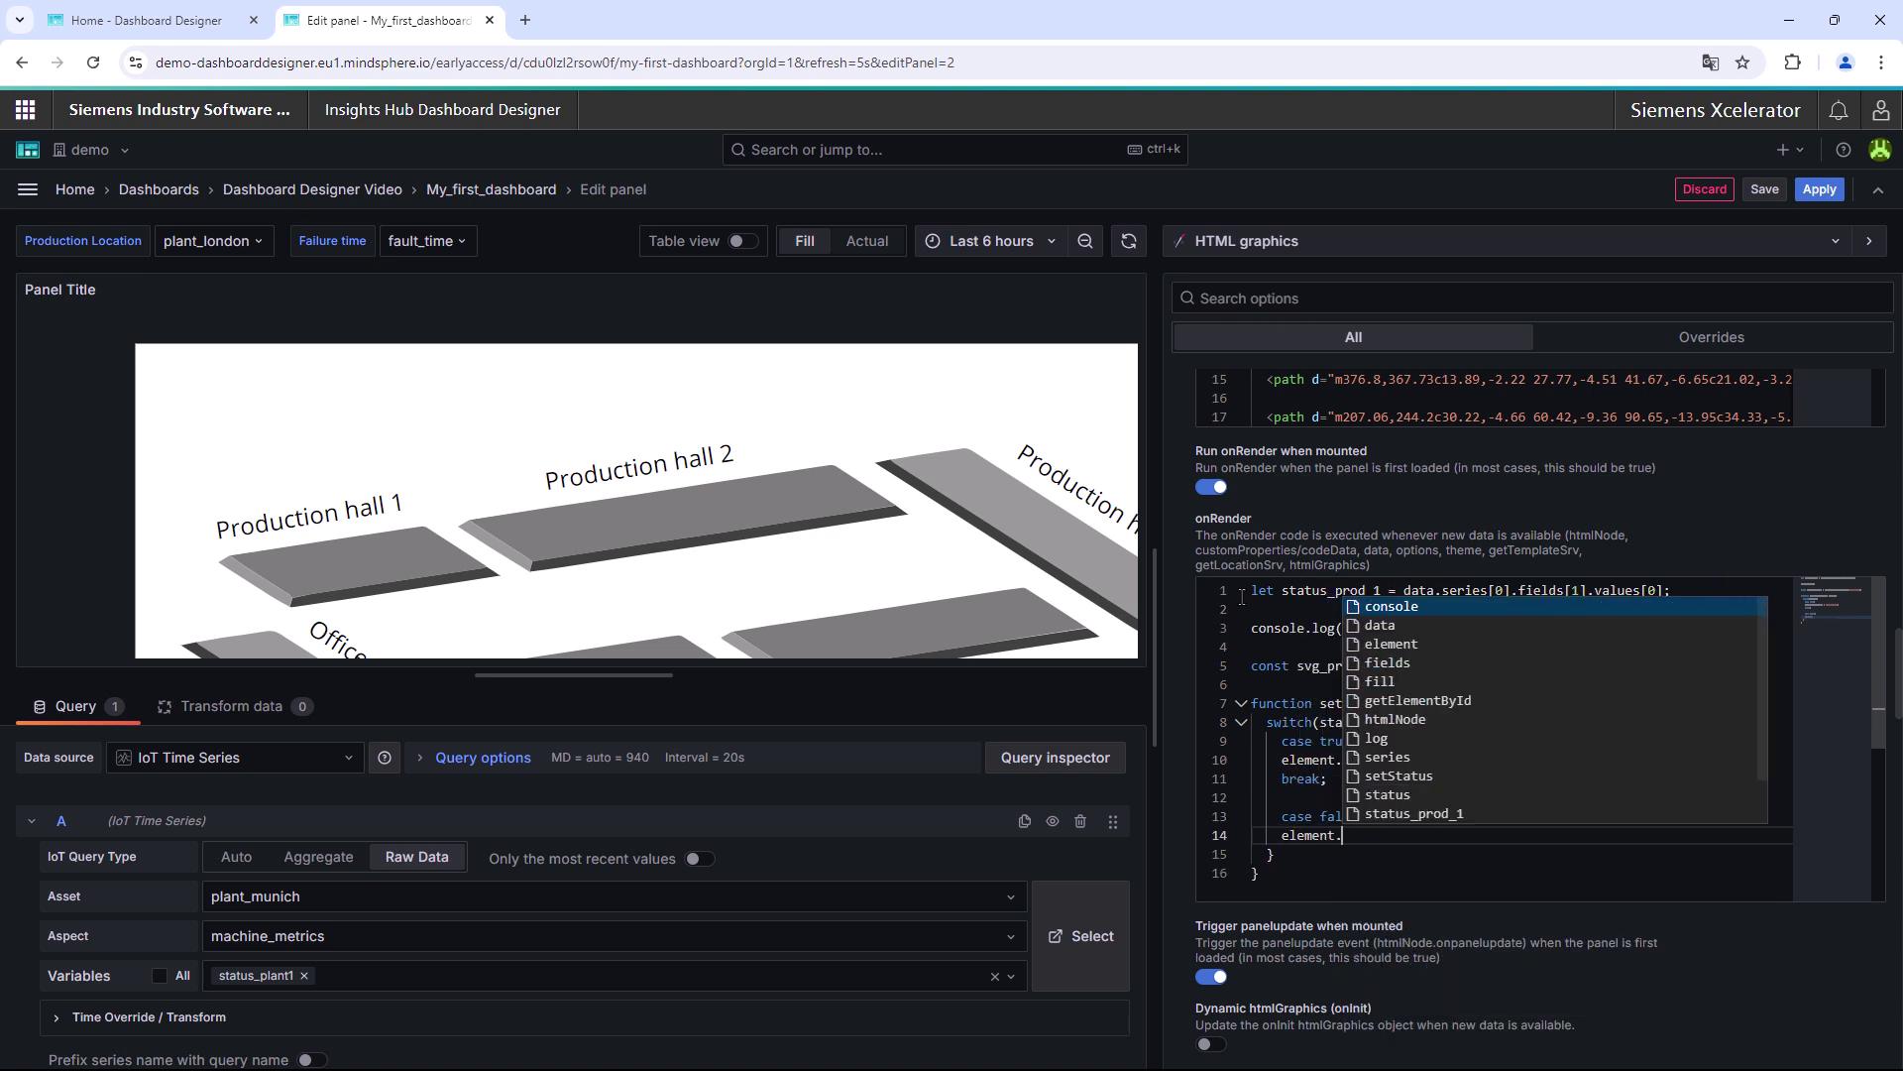
type("style")
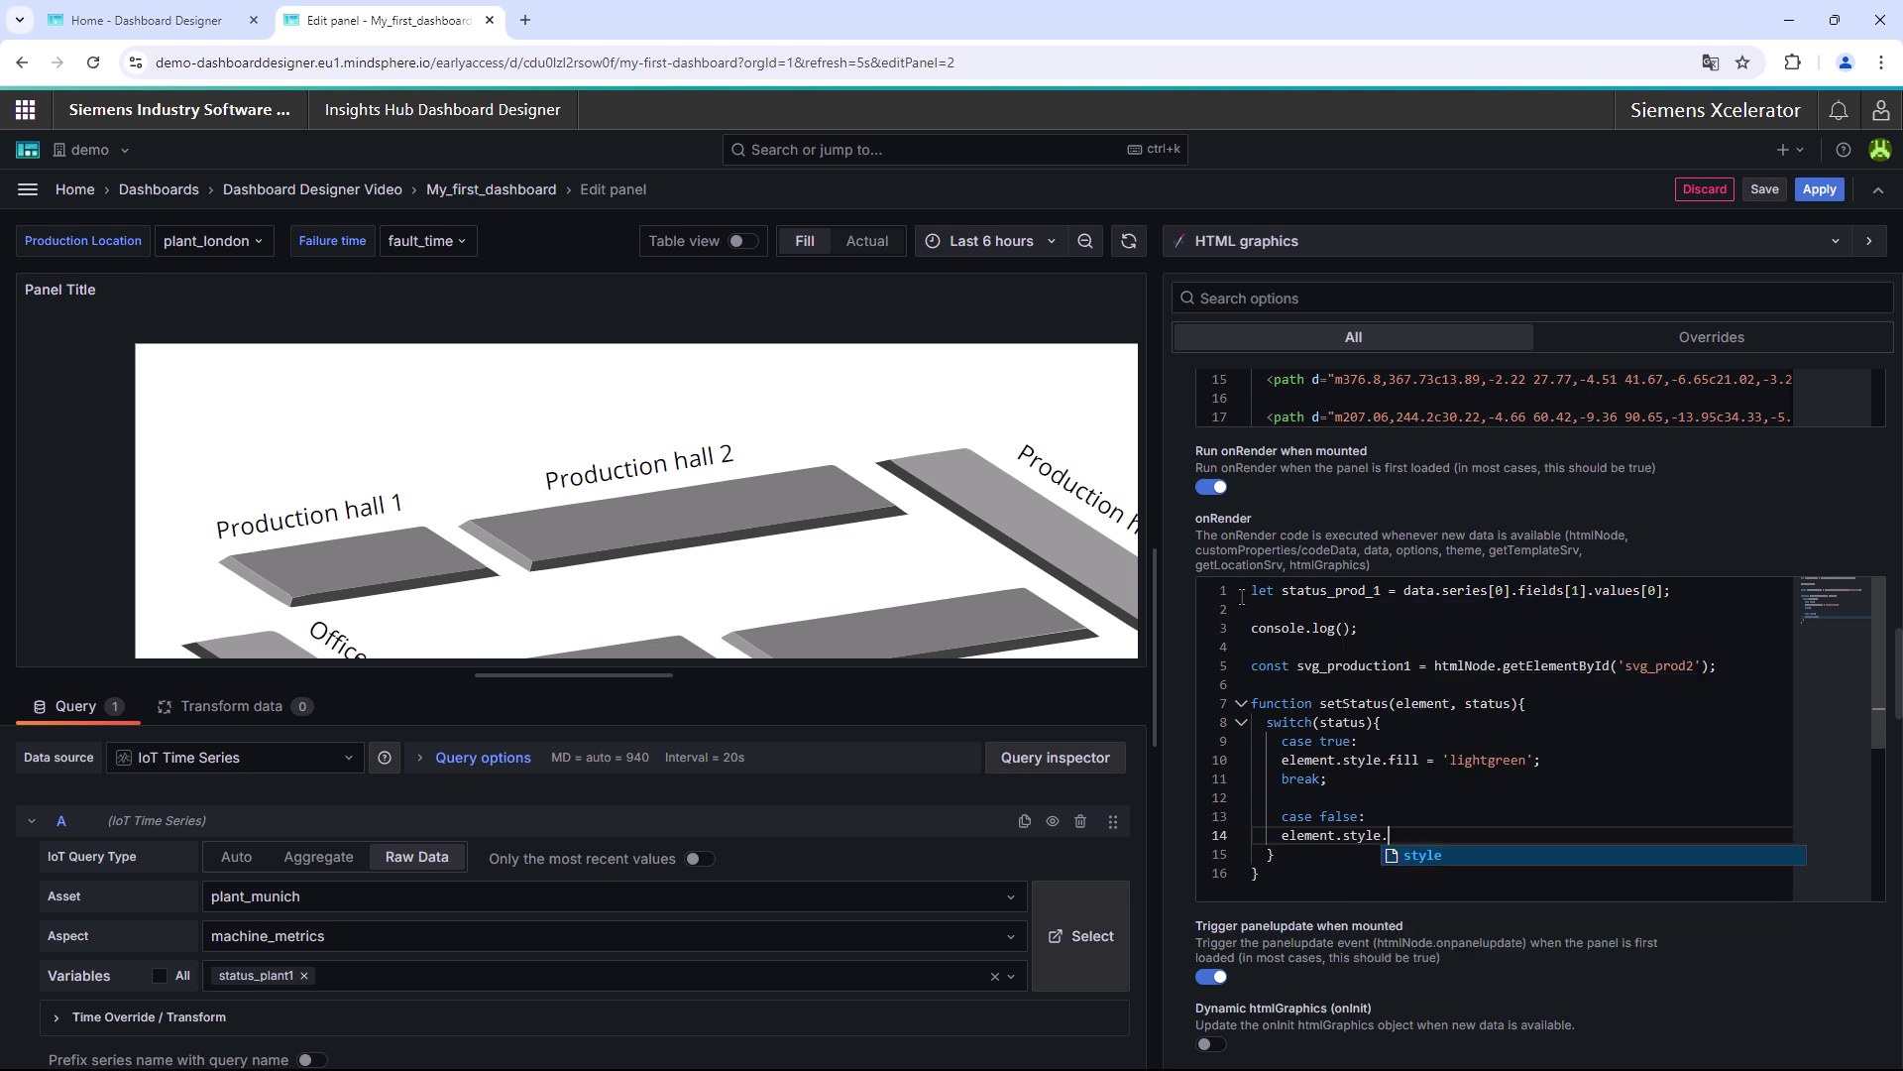
type(".fill = 'r")
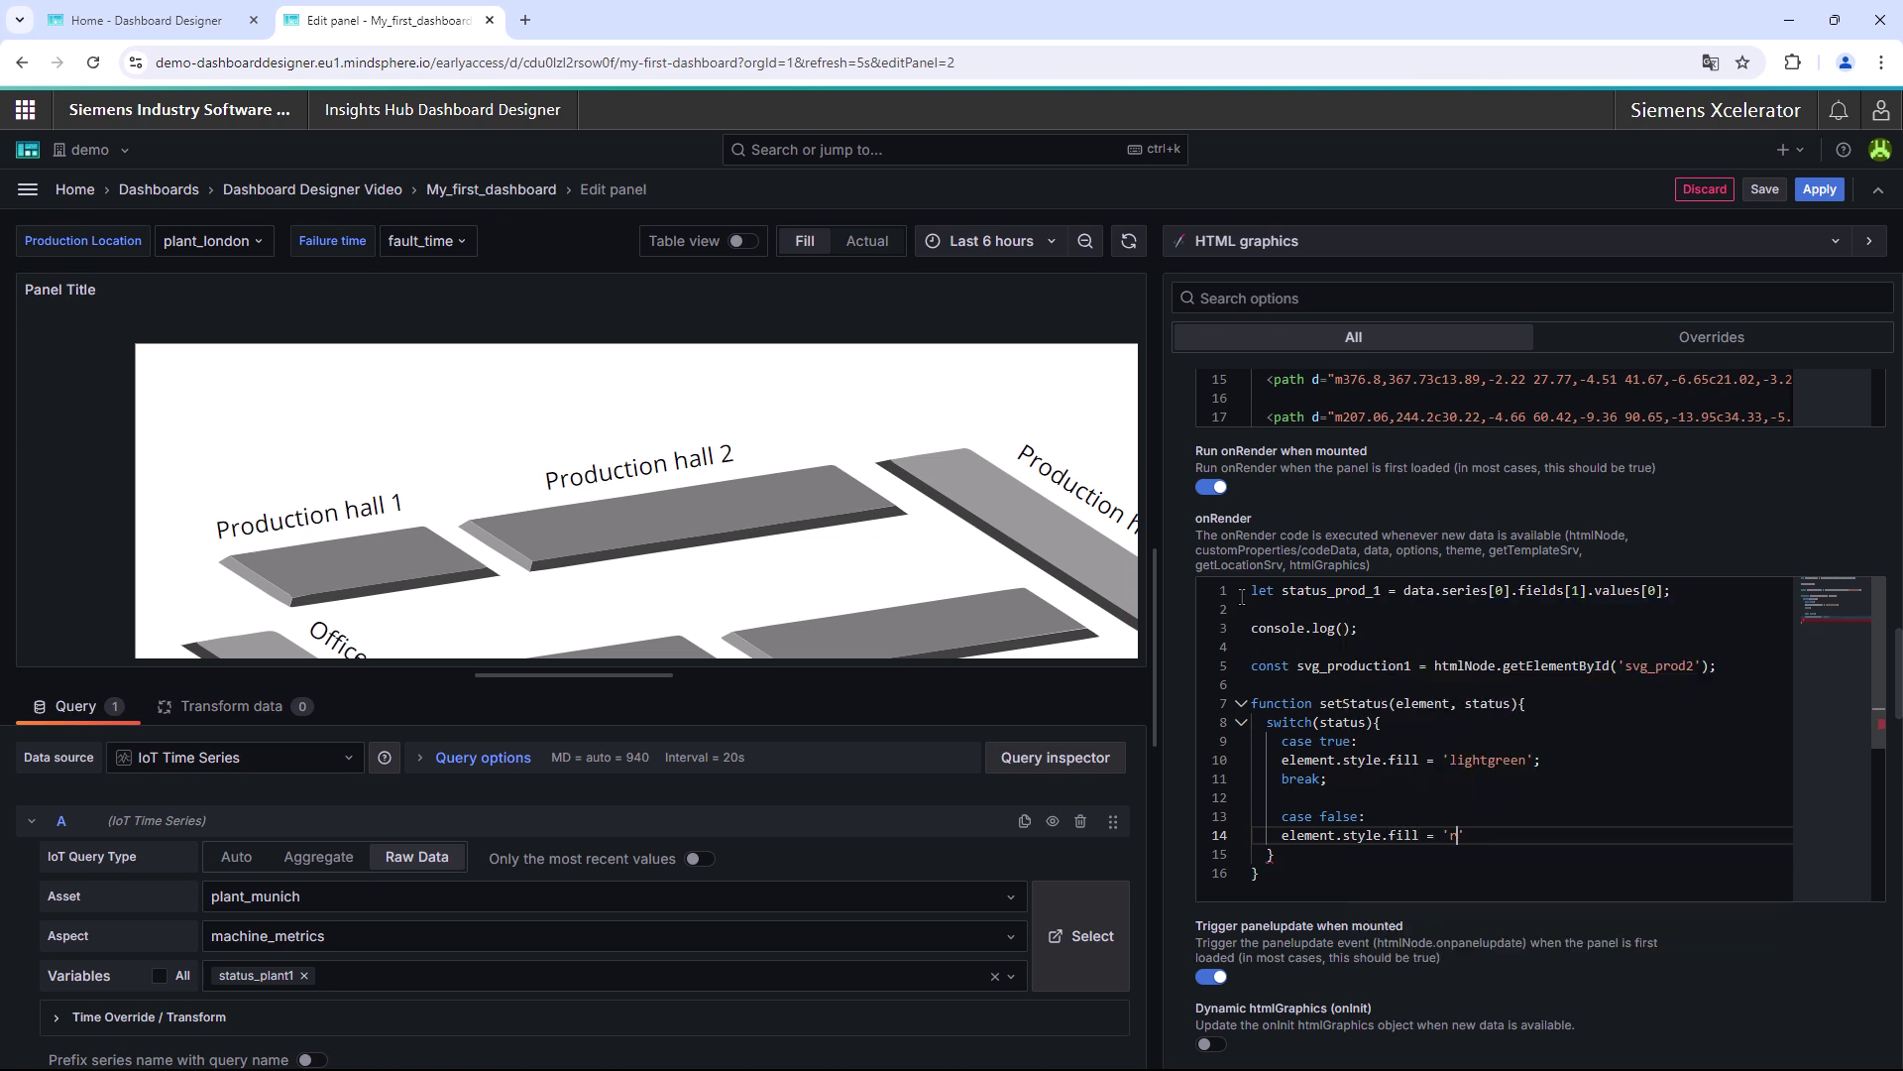
type("ed';")
key("Return")
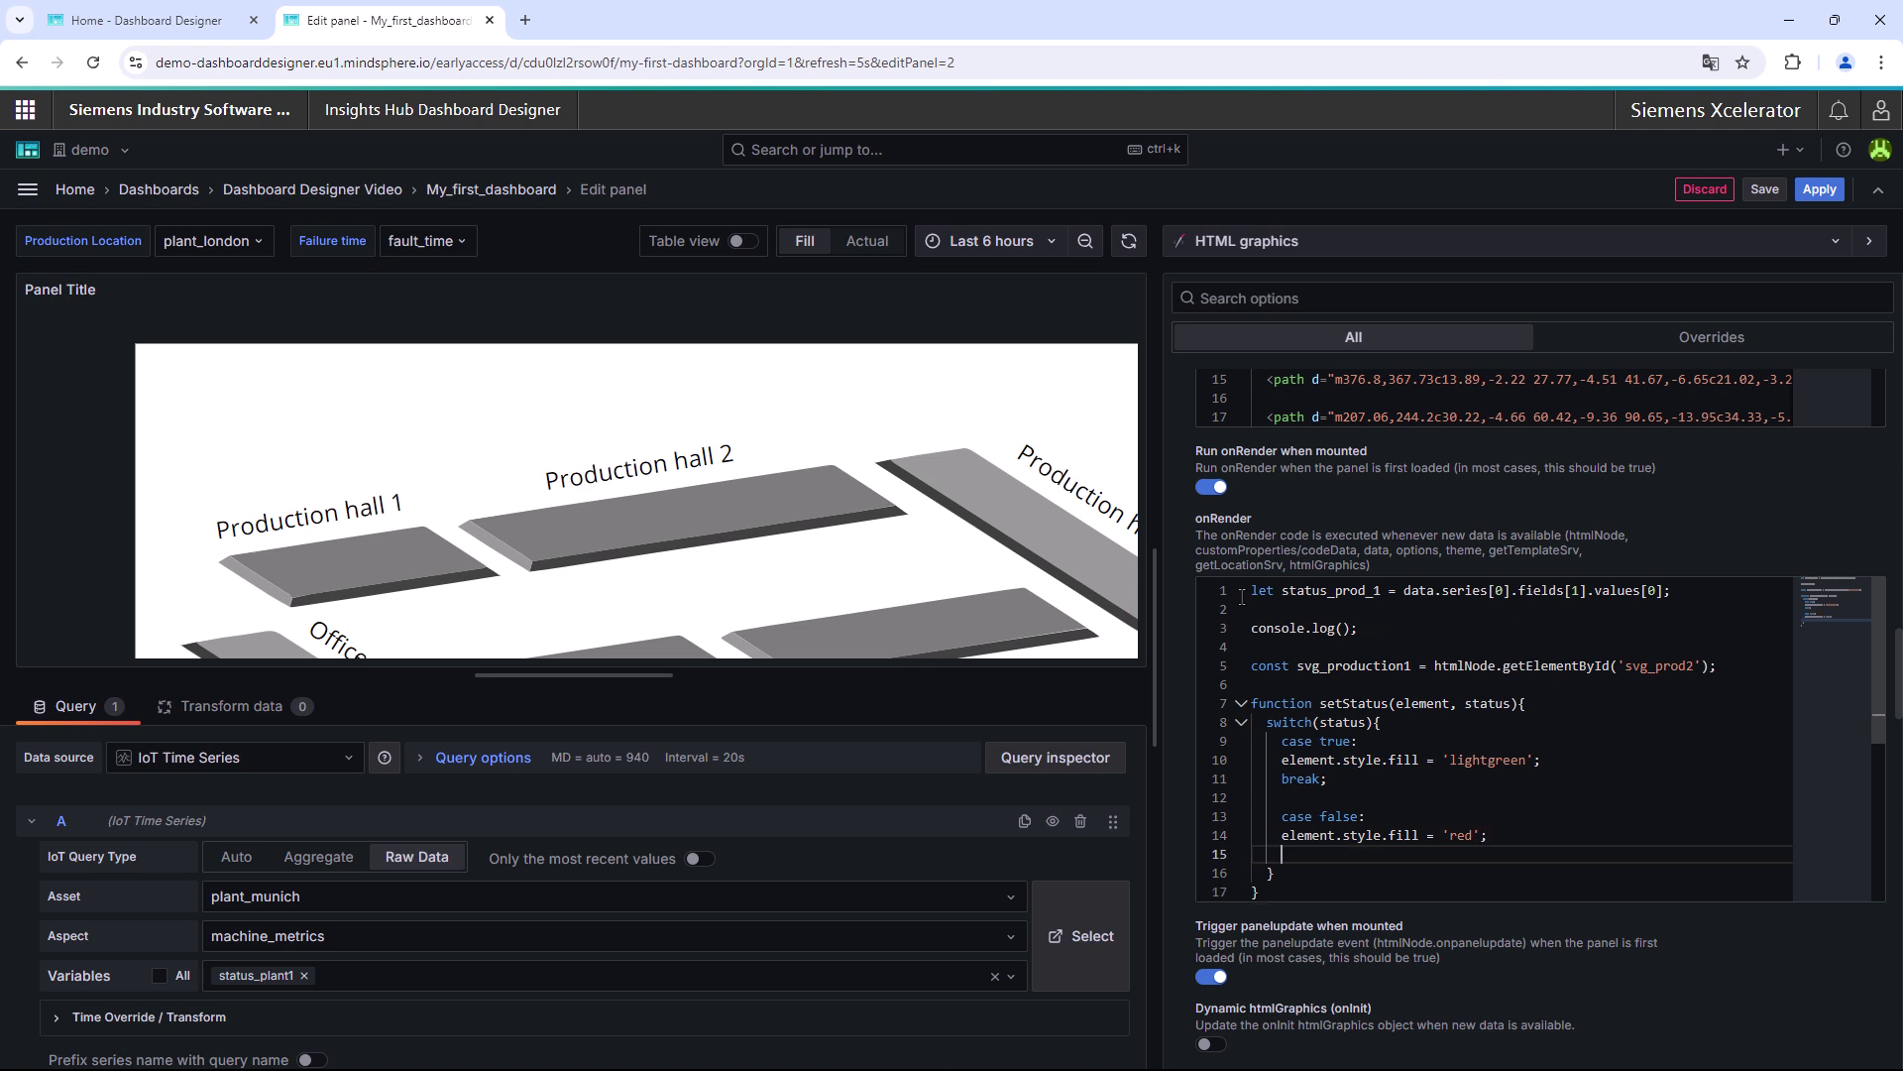
type("break;")
Step: Call setStatus(svg_production1, status_prod_1) below the function and apply the panel
key("Down")
key("Down")
type(";")
key("Return")
key("Return")
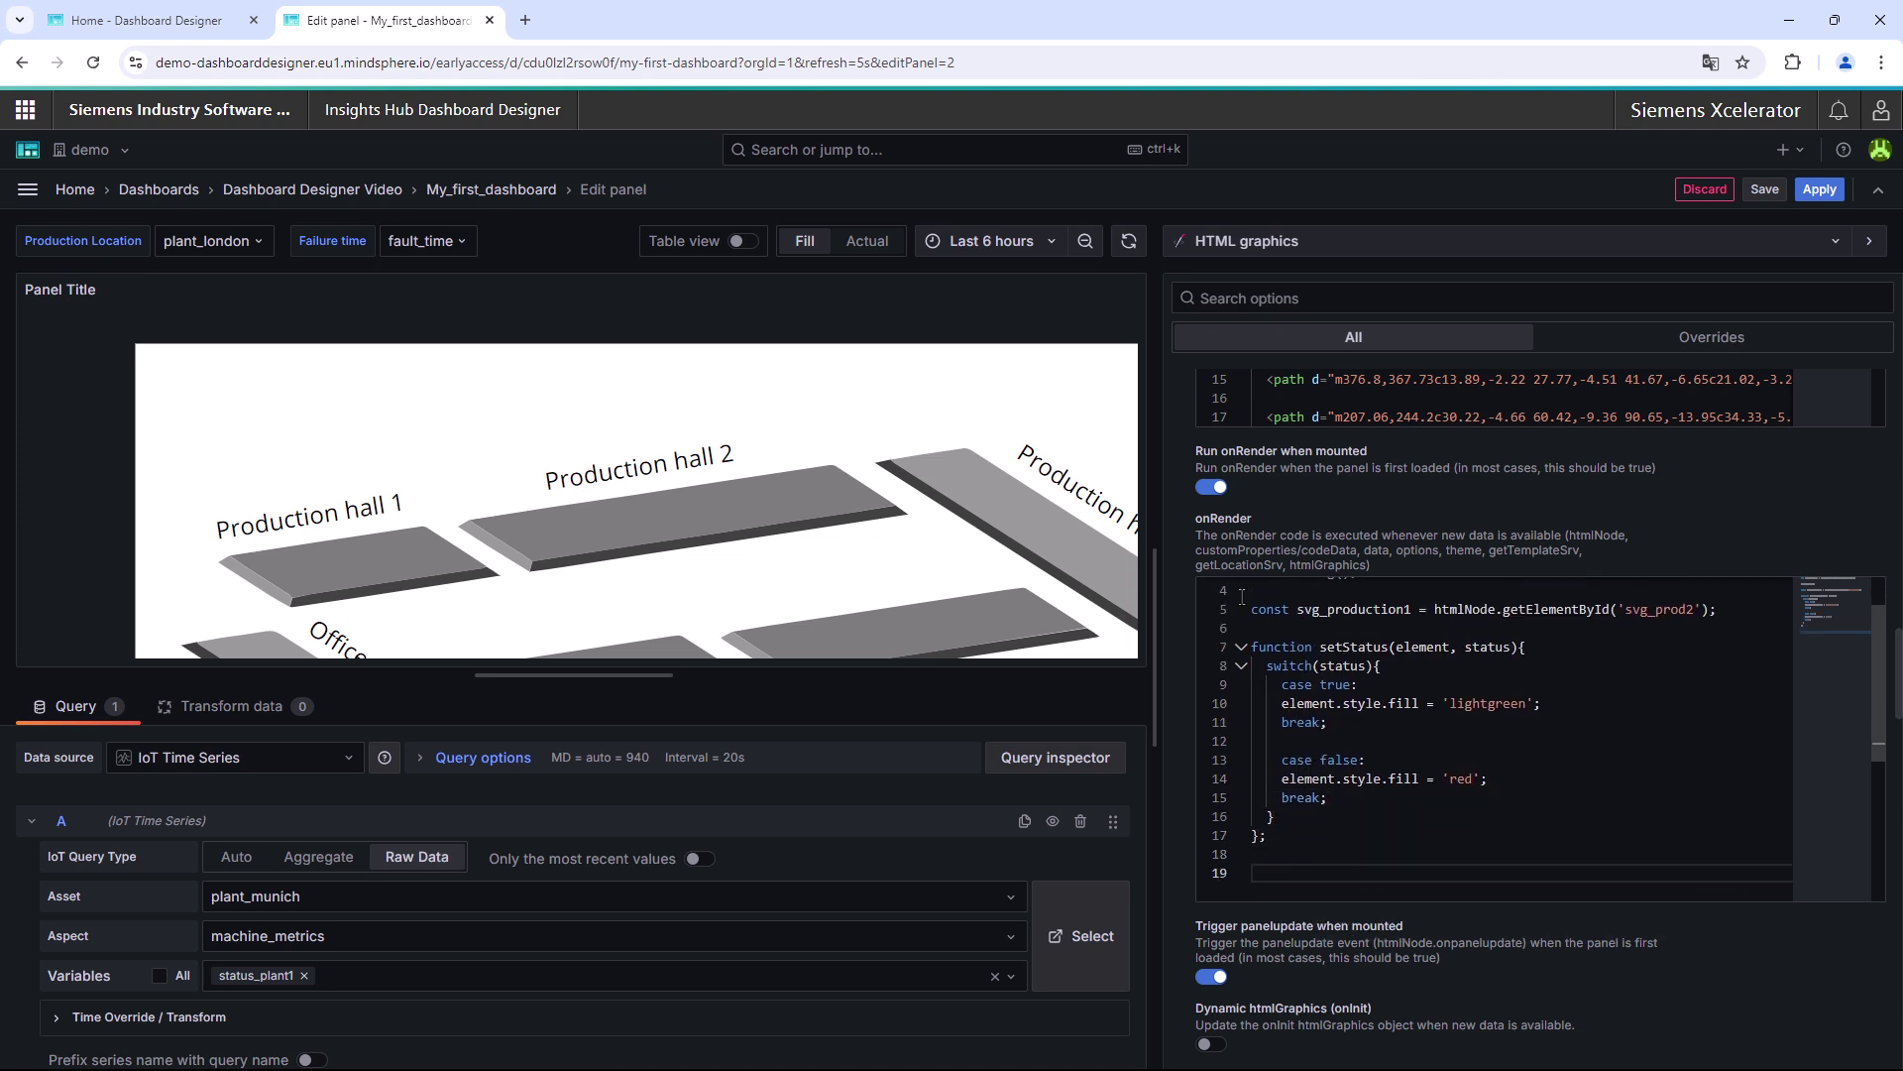
type("setStatus")
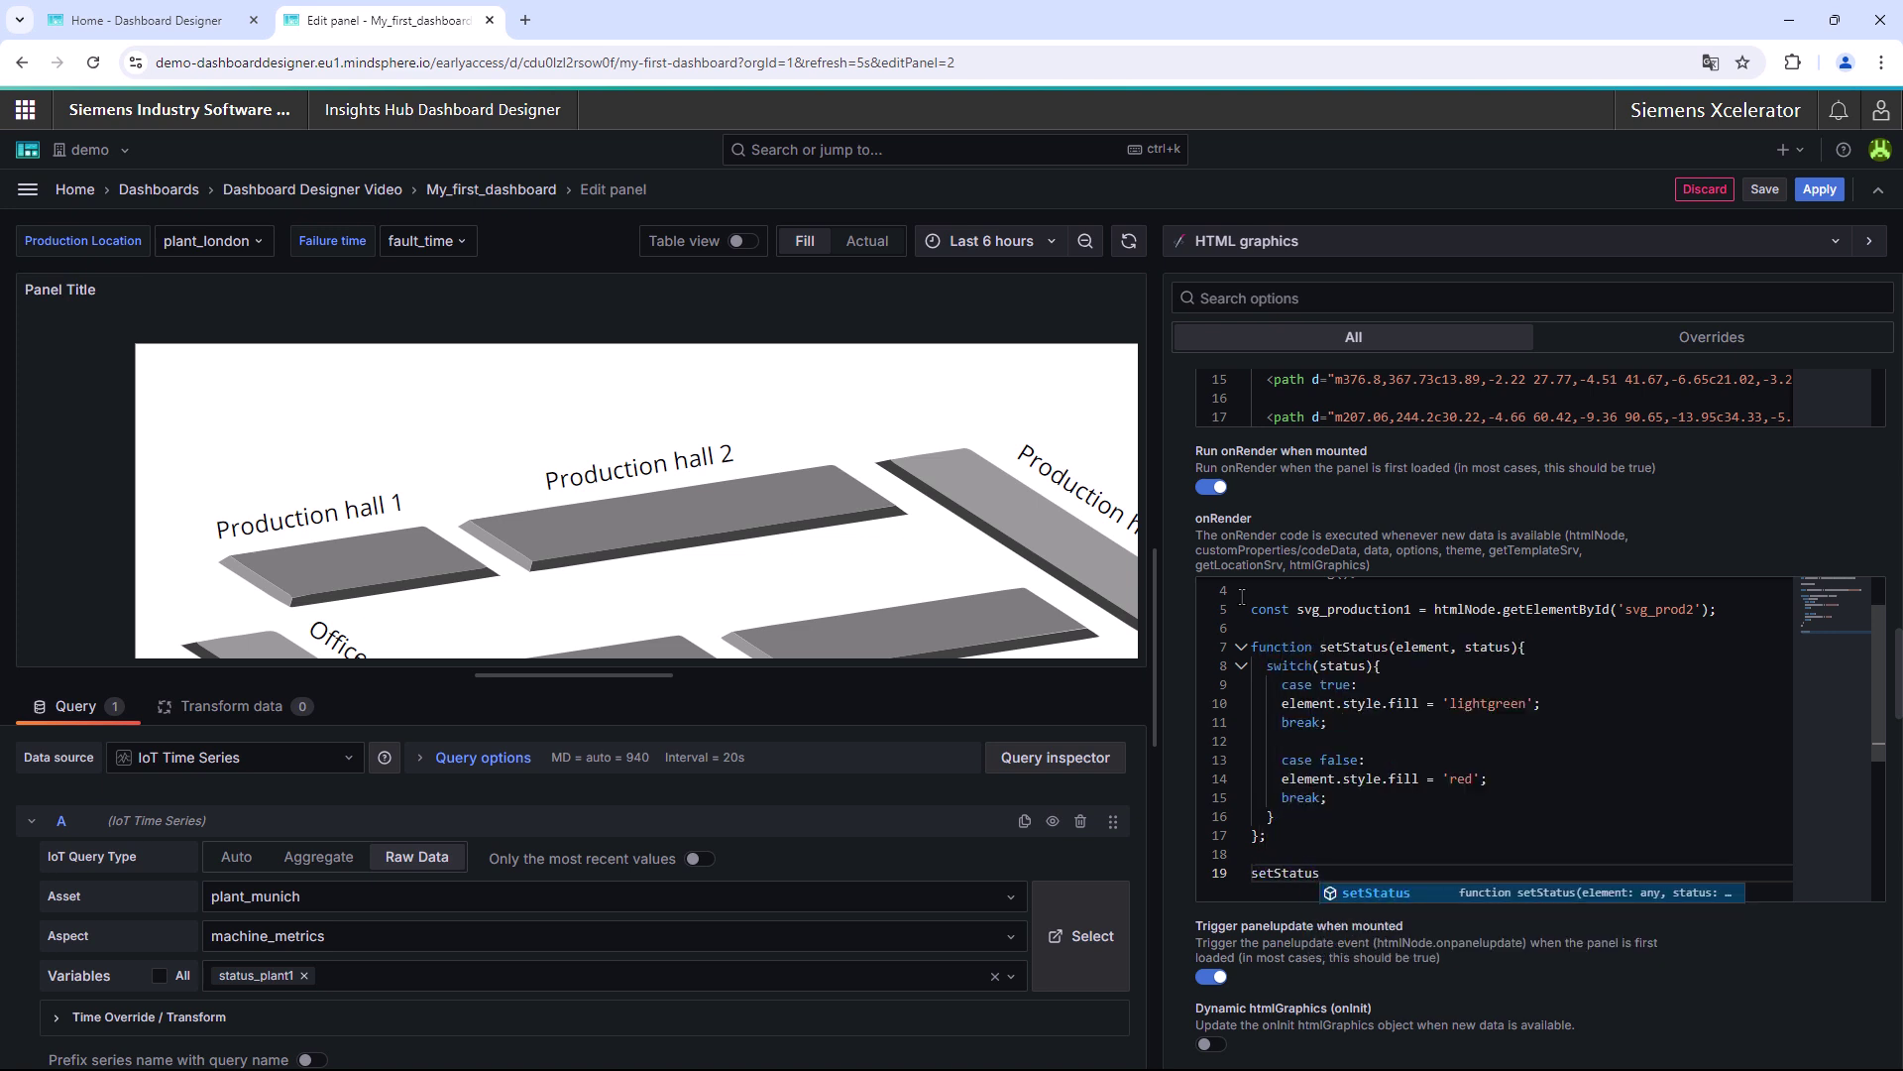
type("(svg_prod")
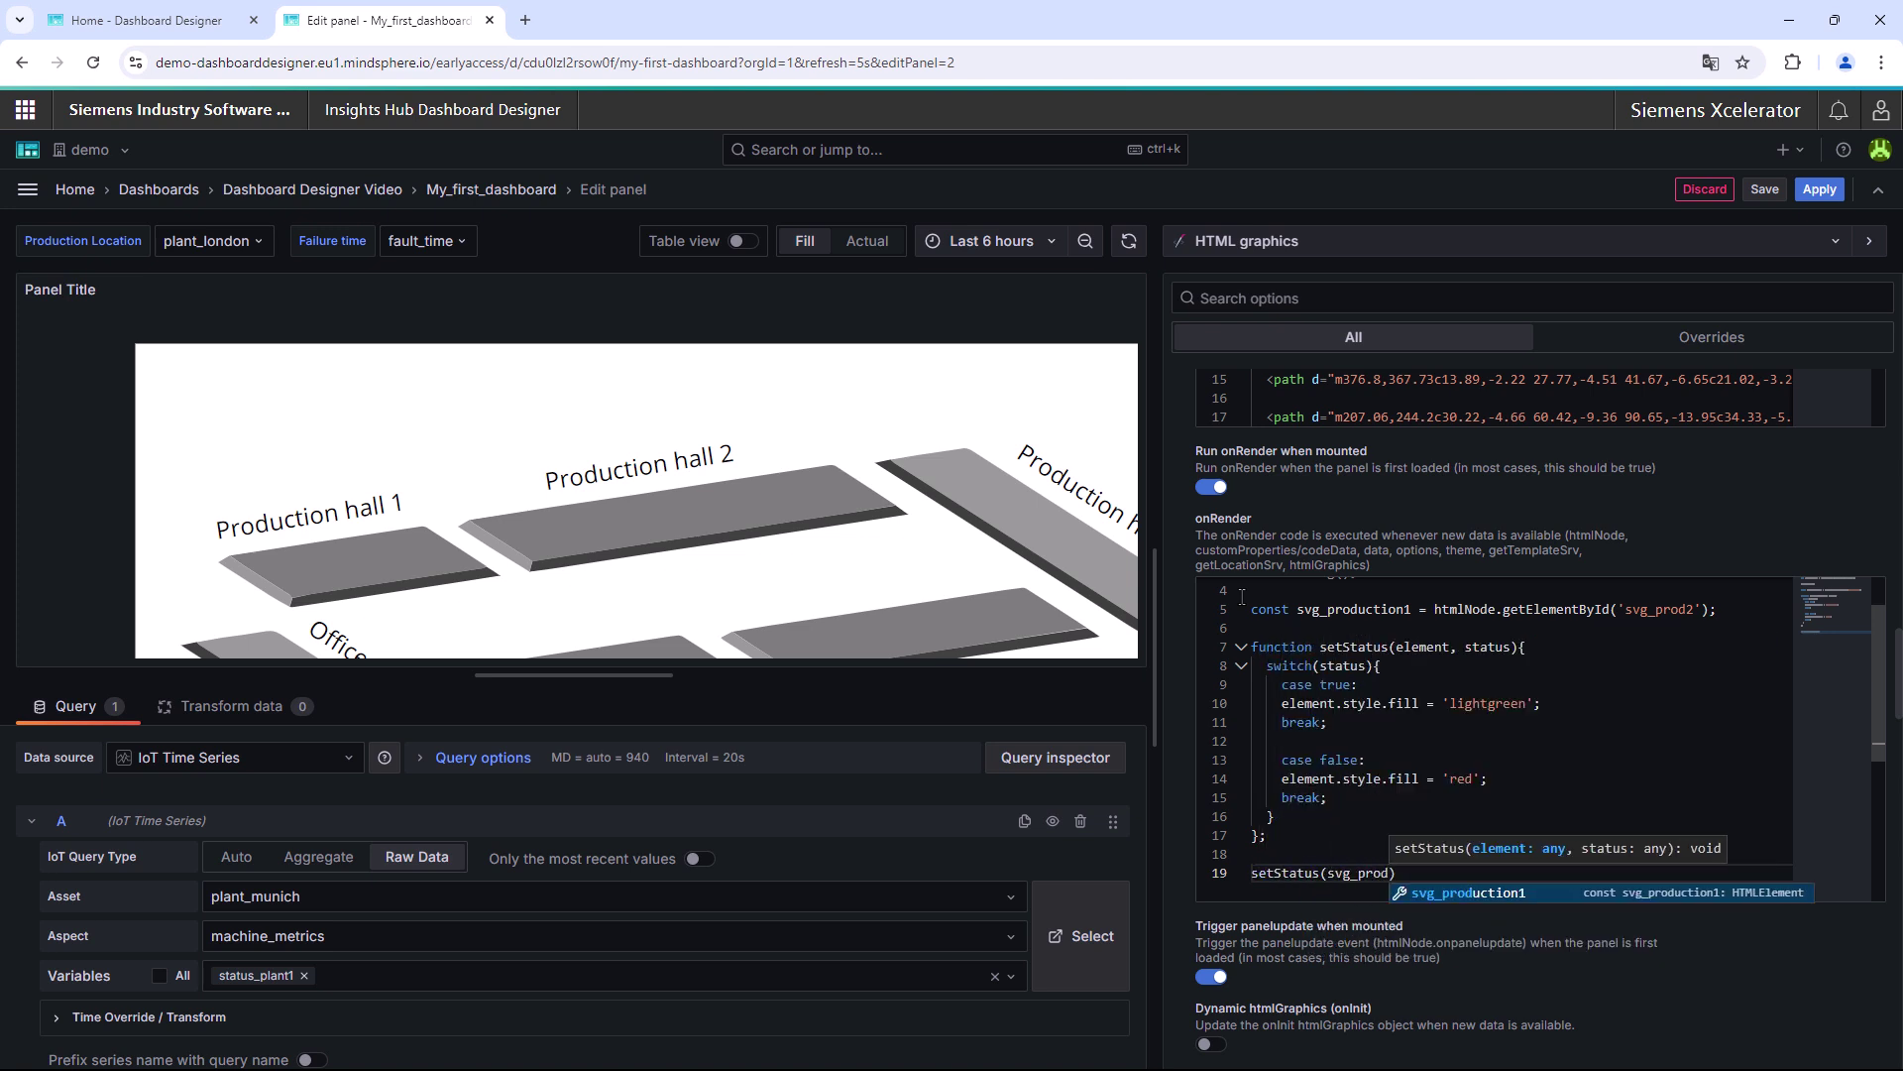
key("Tab")
type(", s")
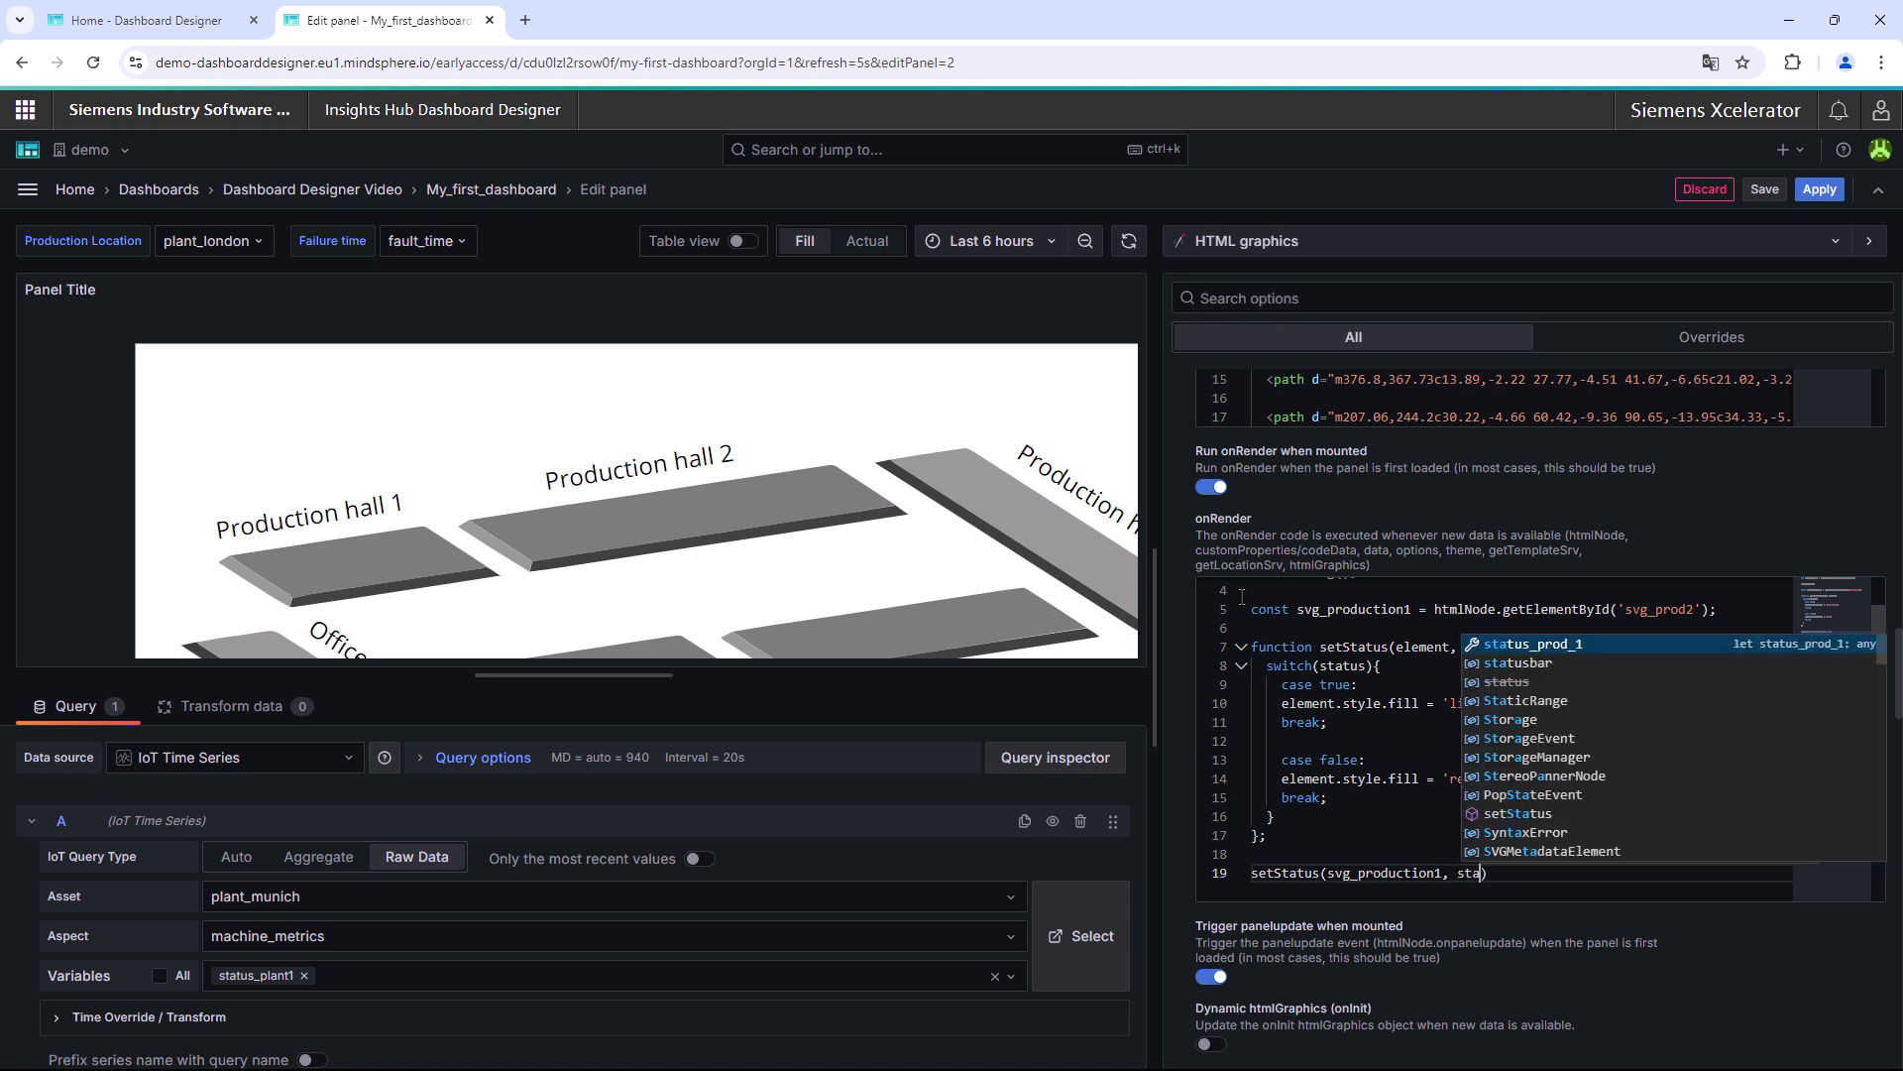
type("tatus_prod_1")
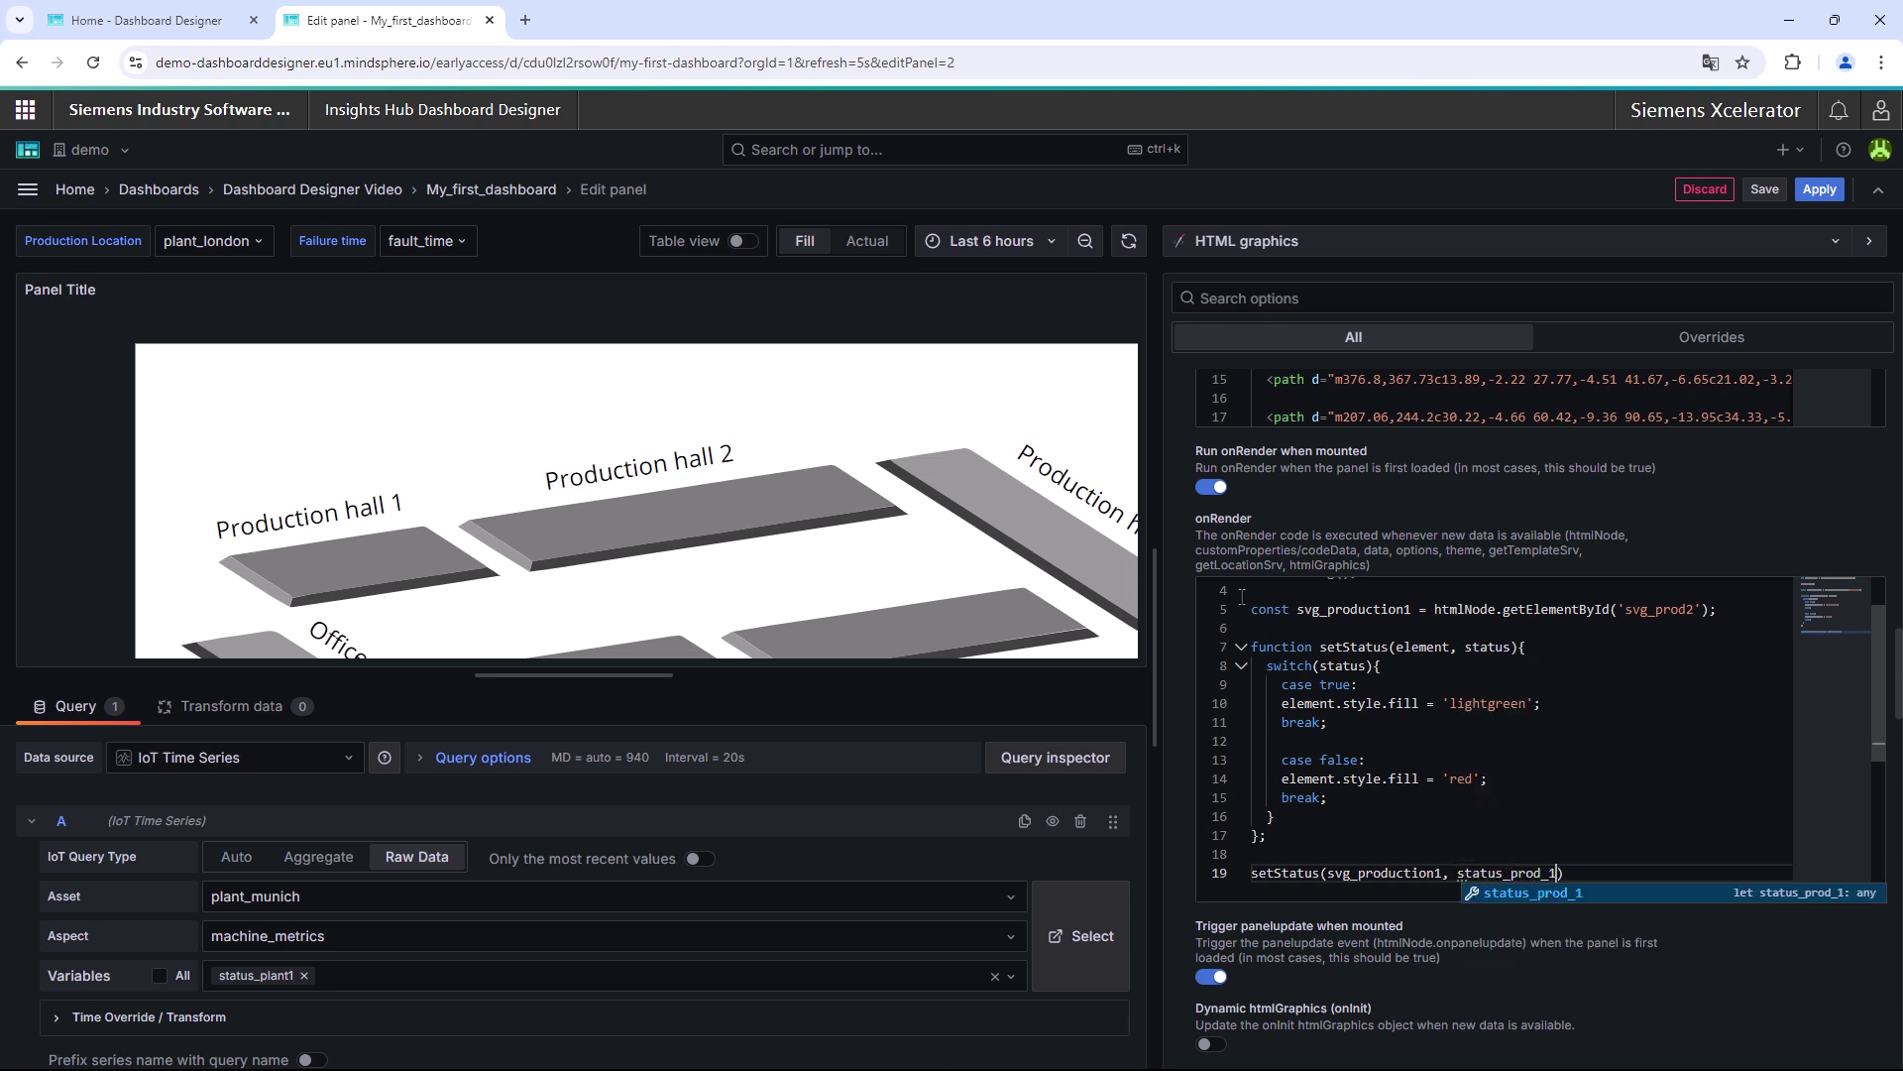
type(");")
left_click(1062, 508)
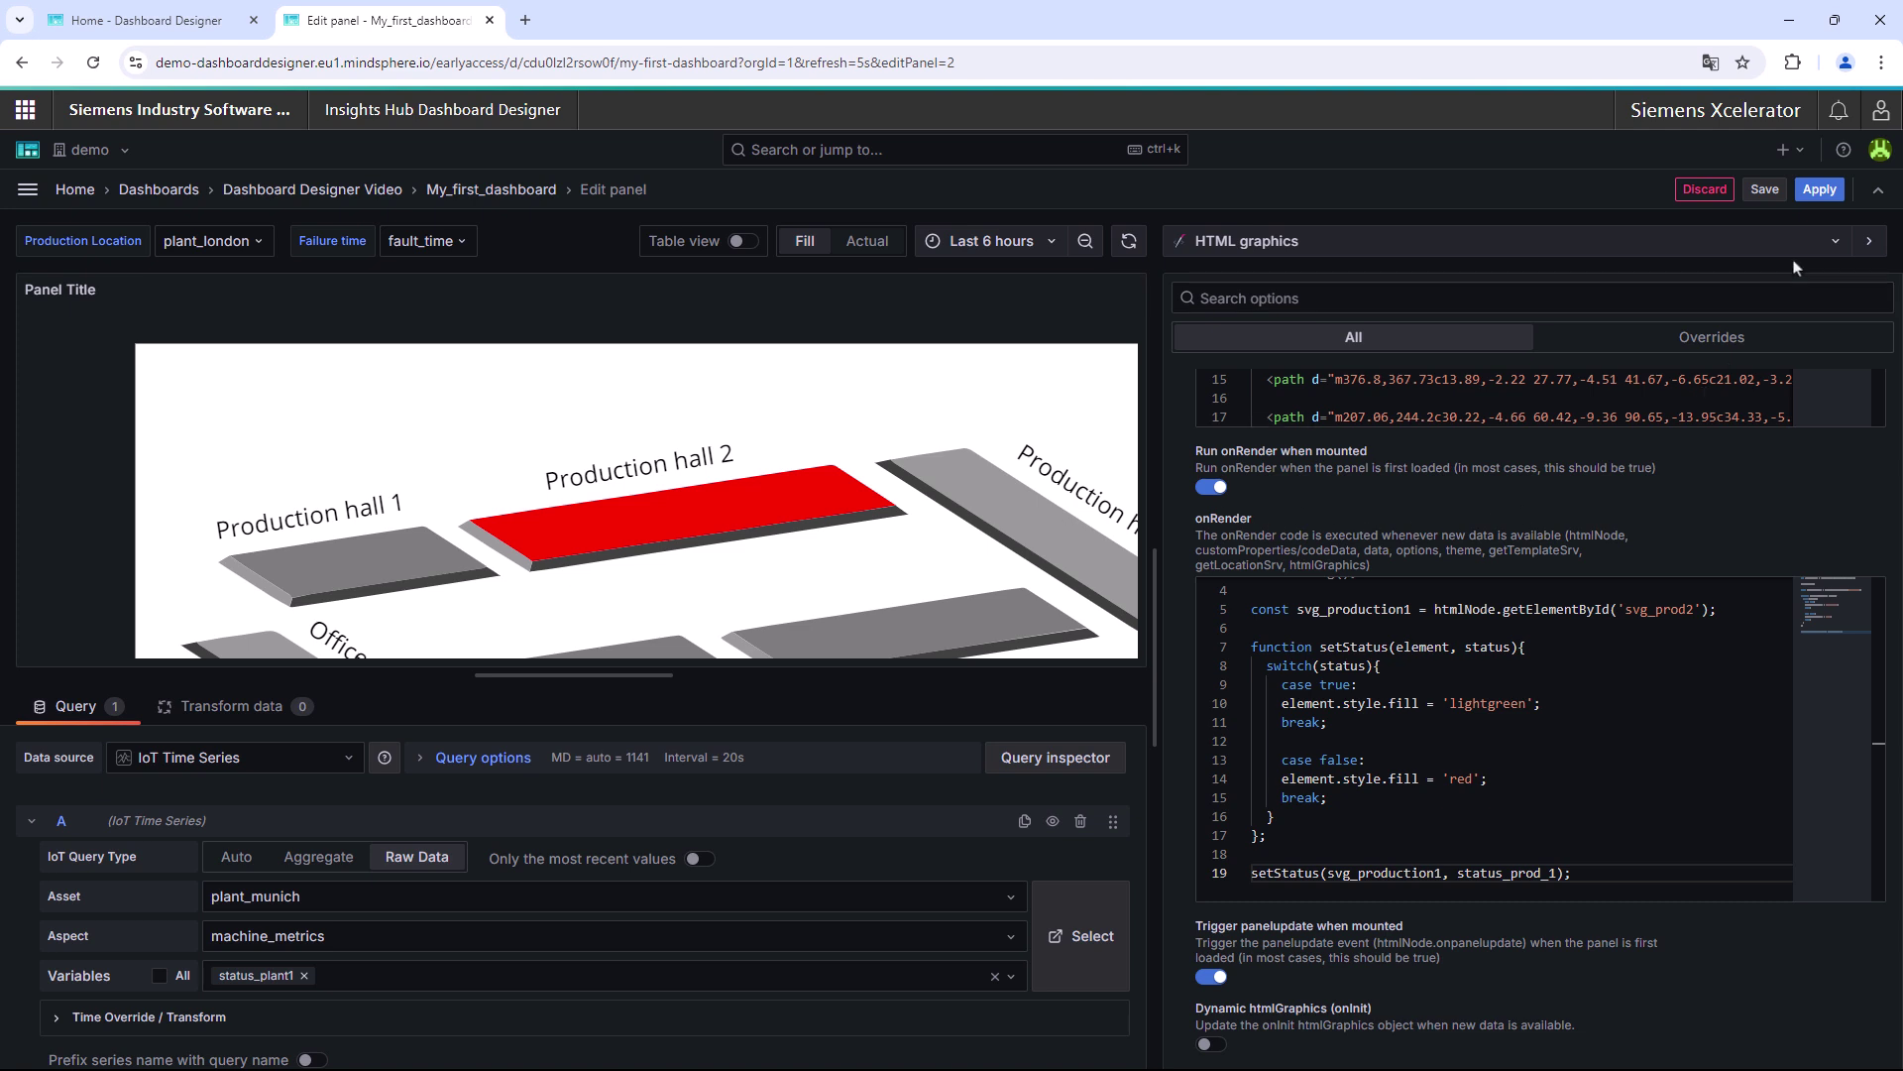
left_click(1819, 189)
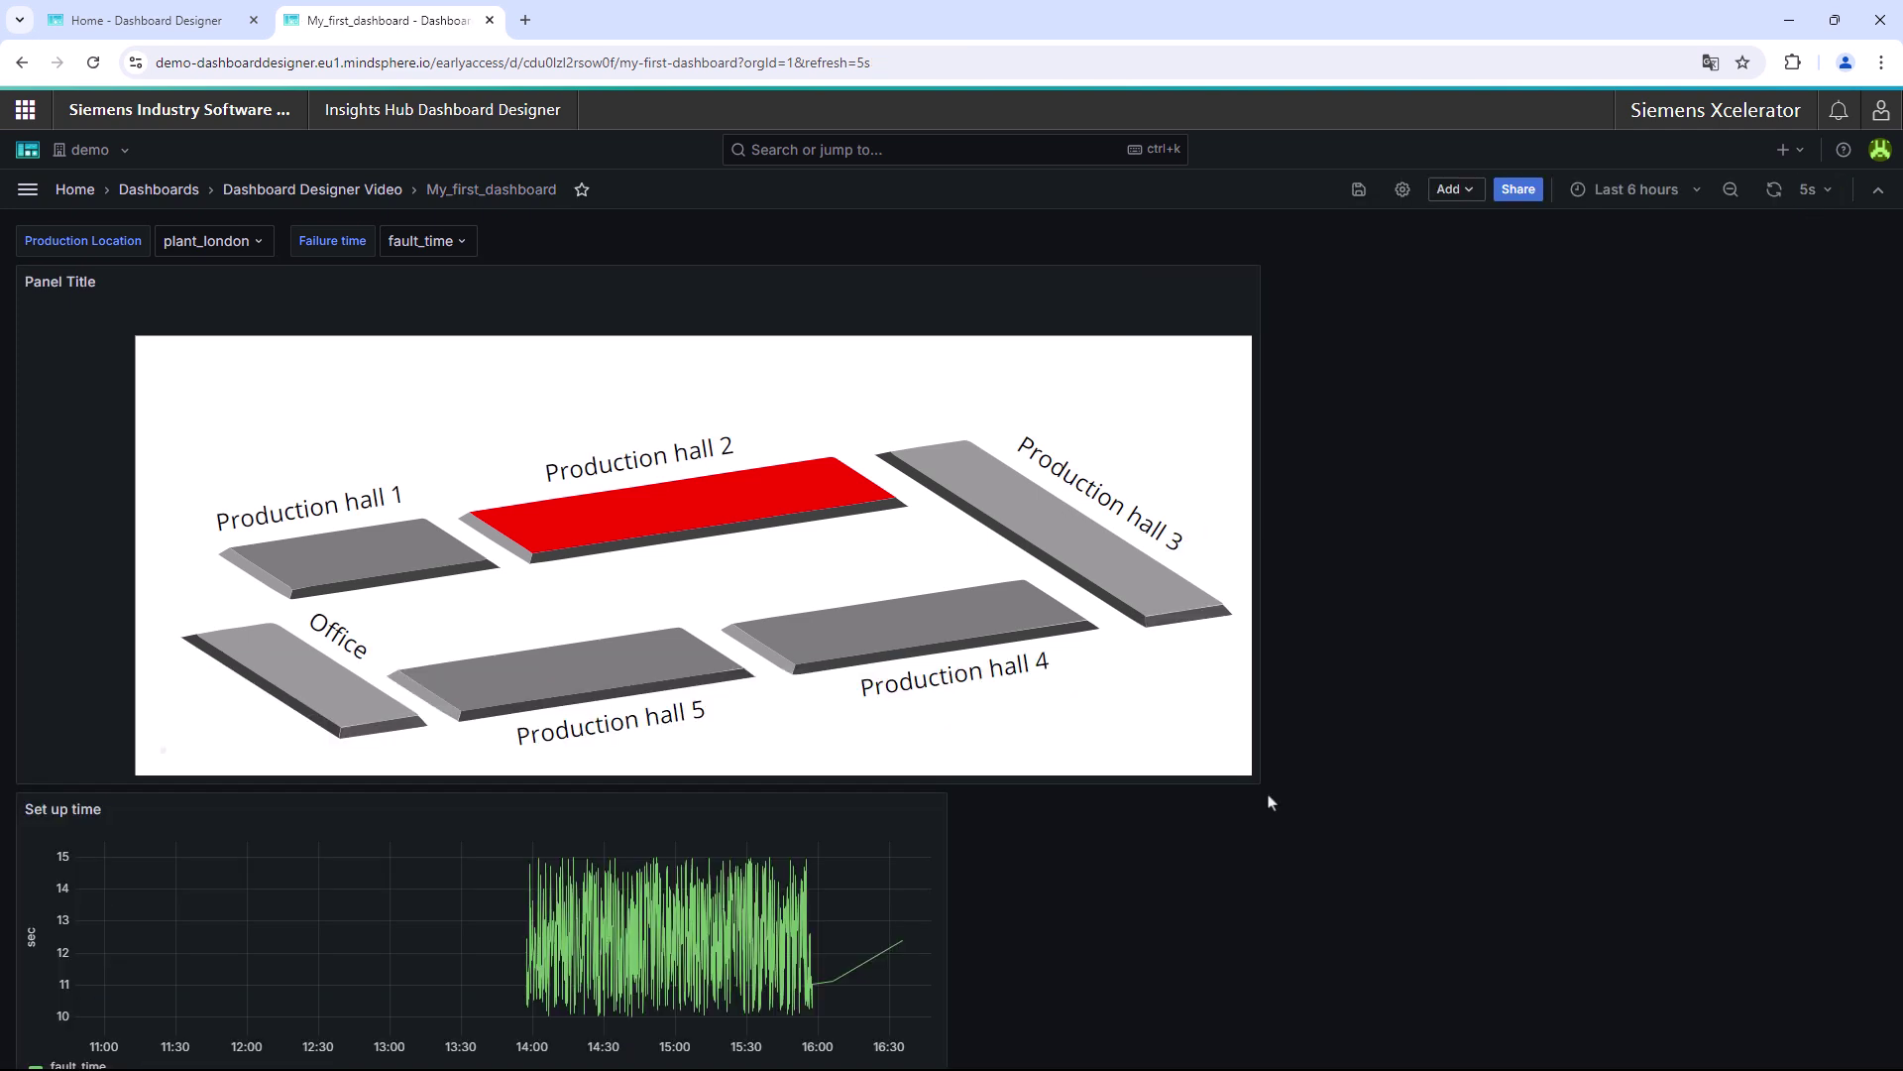